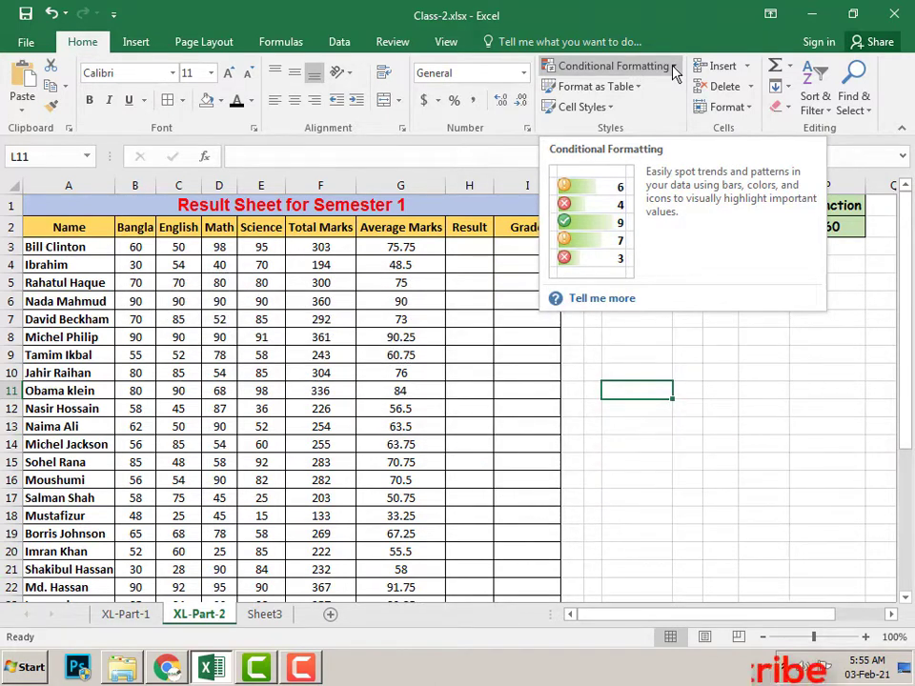
Step: Look over the XL-Part-1 sheet, then return to XL-Part-2 and start a SUM in Total cell F31
left_click(127, 615)
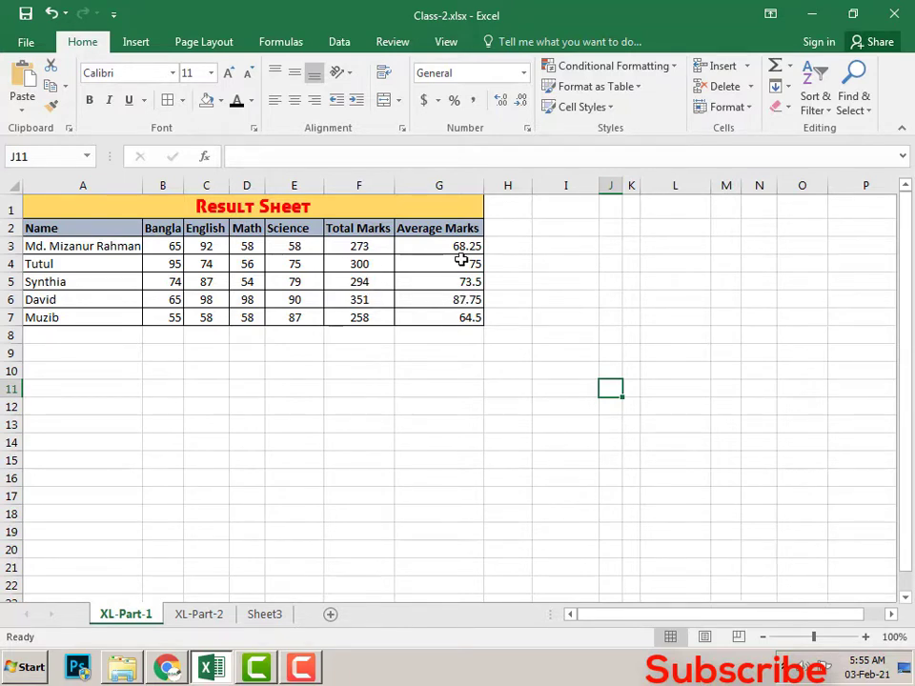
left_click(199, 615)
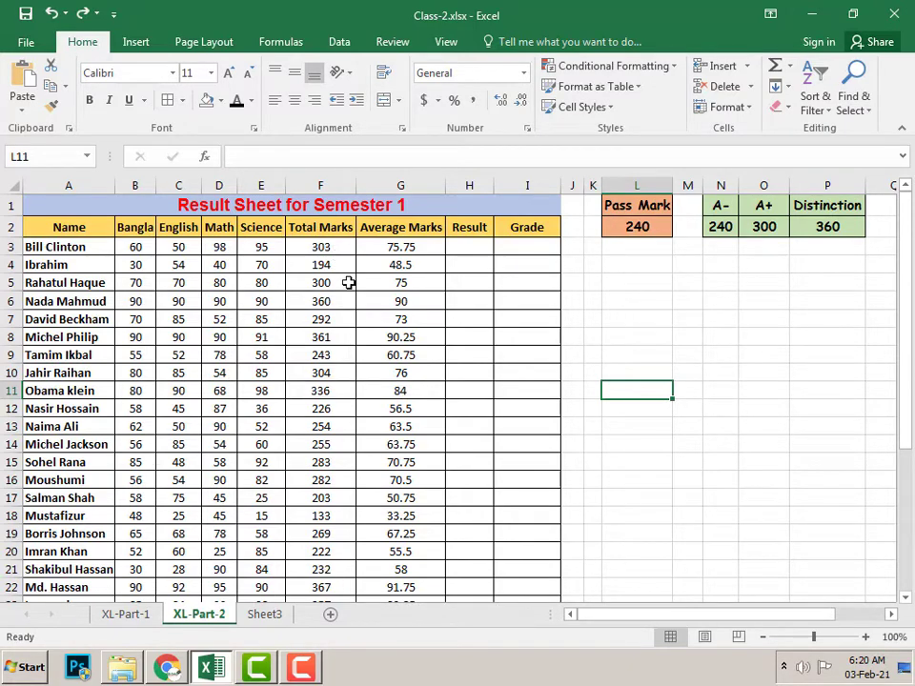
scroll(324, 393, "down", 4)
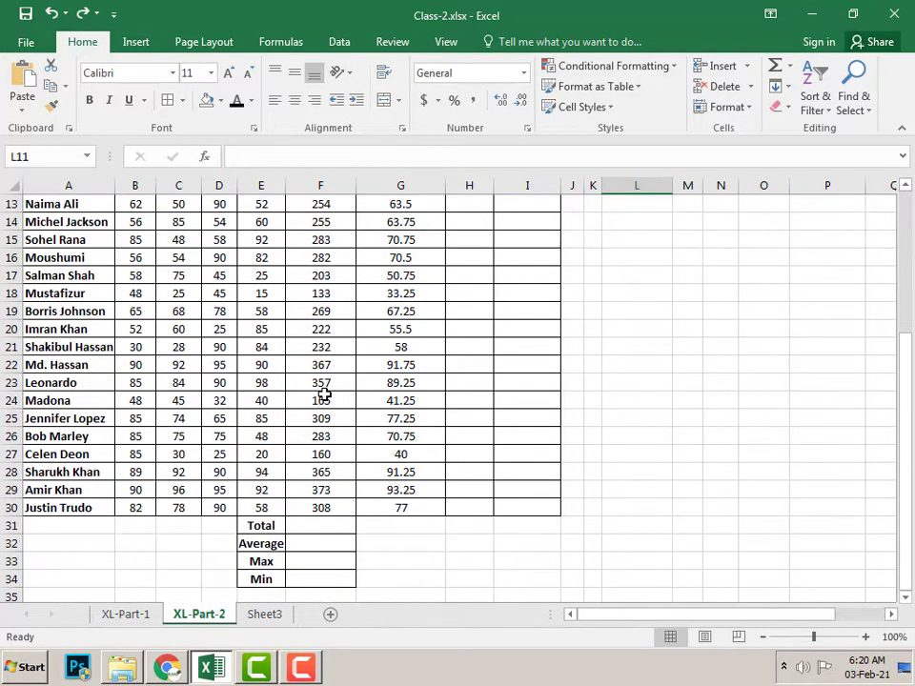
scroll(326, 419, "down", 1)
left_click(314, 473)
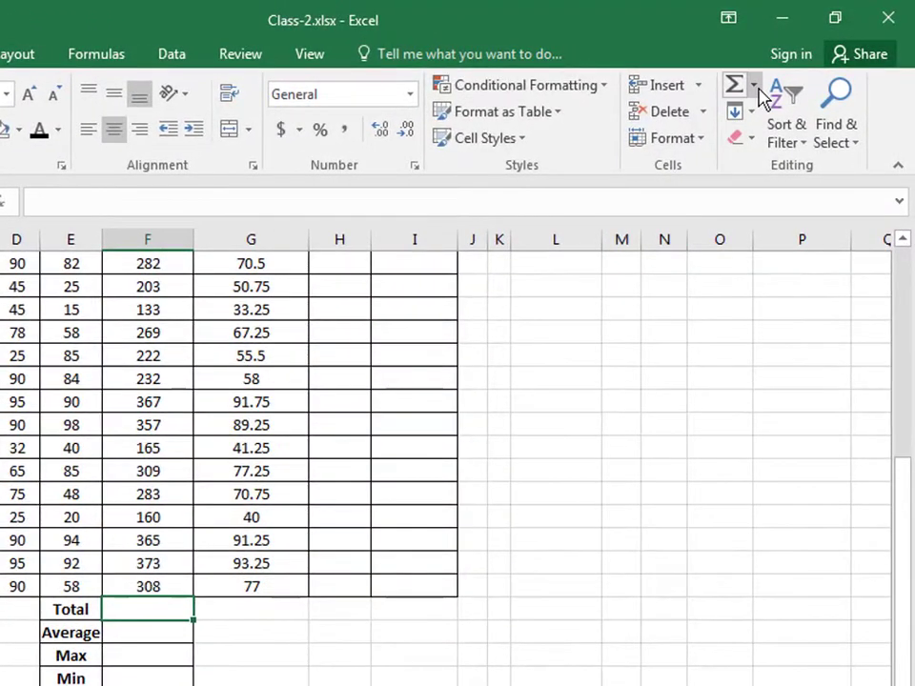
left_click(754, 87)
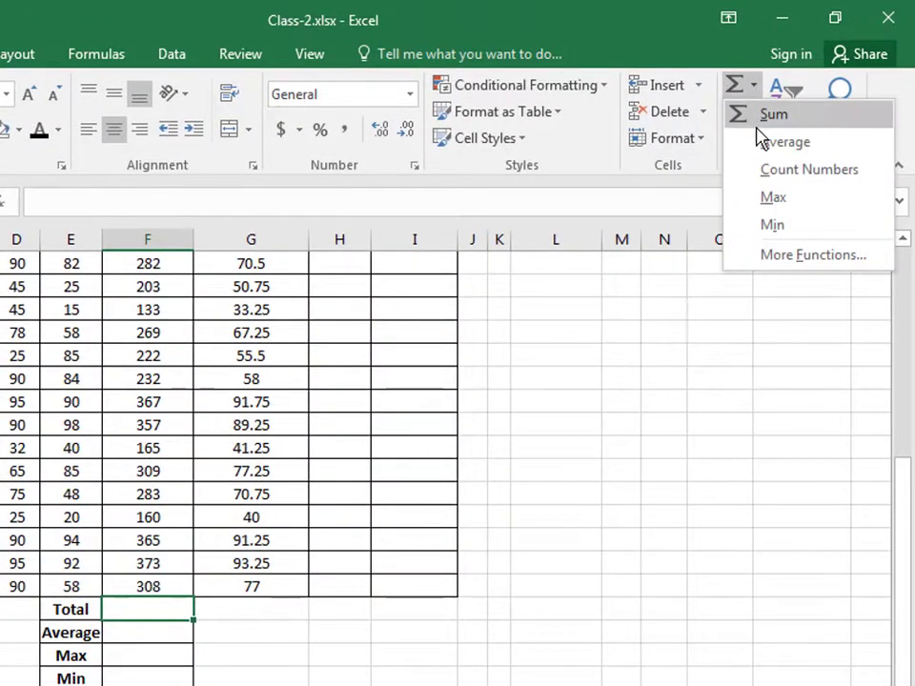
left_click(782, 120)
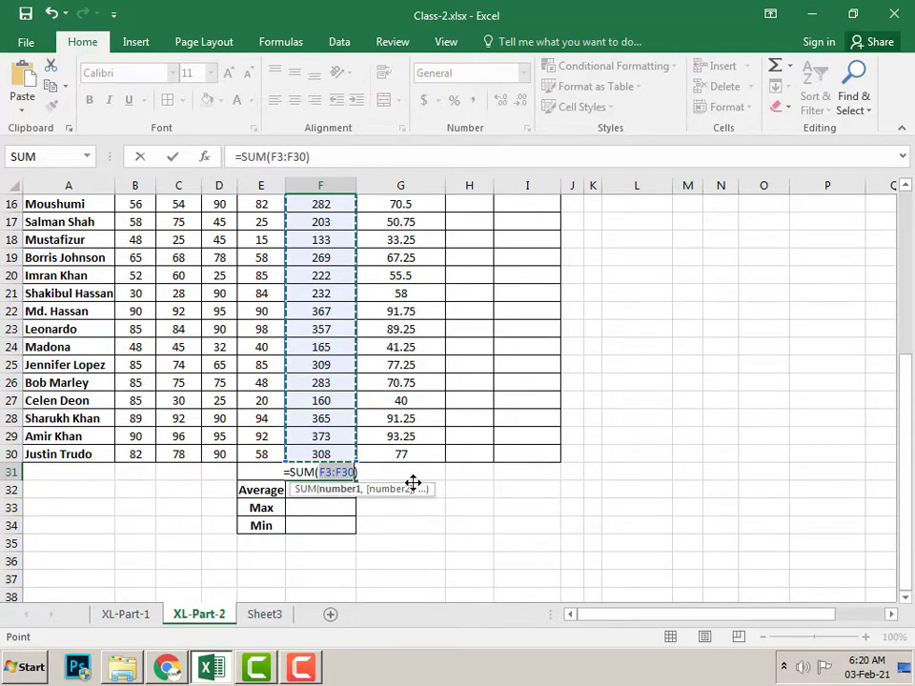
Step: Set the sum's range to F3:F30 and enter it, giving a total of 7739
key("BackSpace")
key("BackSpace")
key("BackSpace")
scroll(467, 311, "up", 5)
left_click_drag(323, 249, 304, 557)
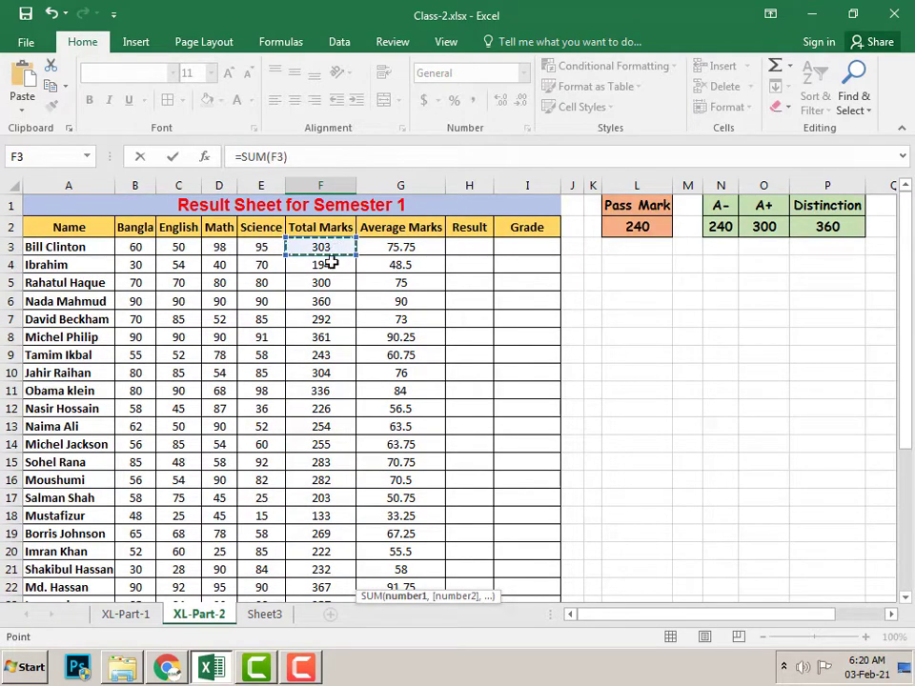
scroll(531, 551, "down", 5)
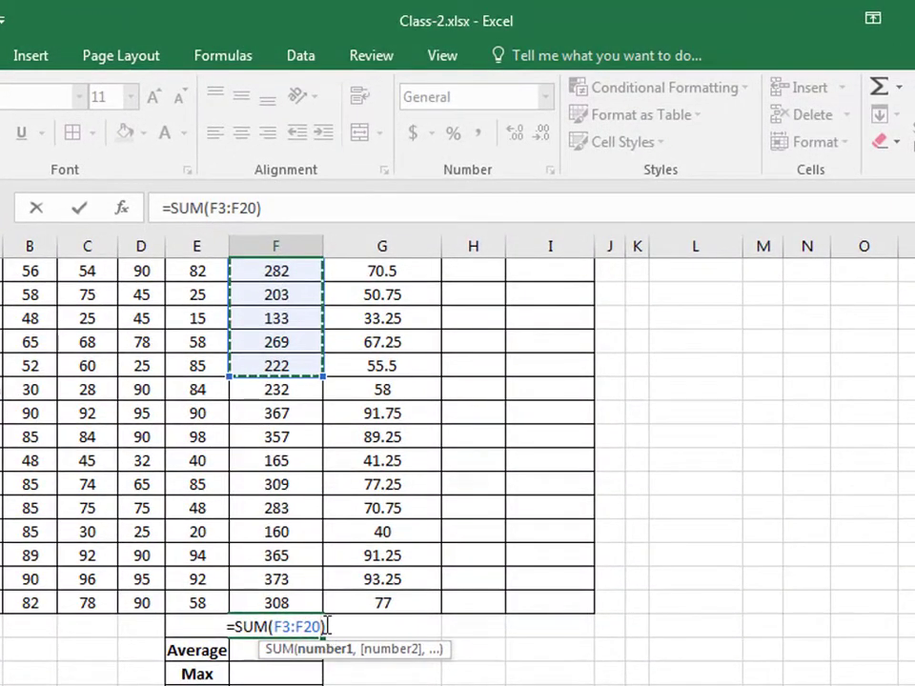
left_click_drag(320, 626, 273, 626)
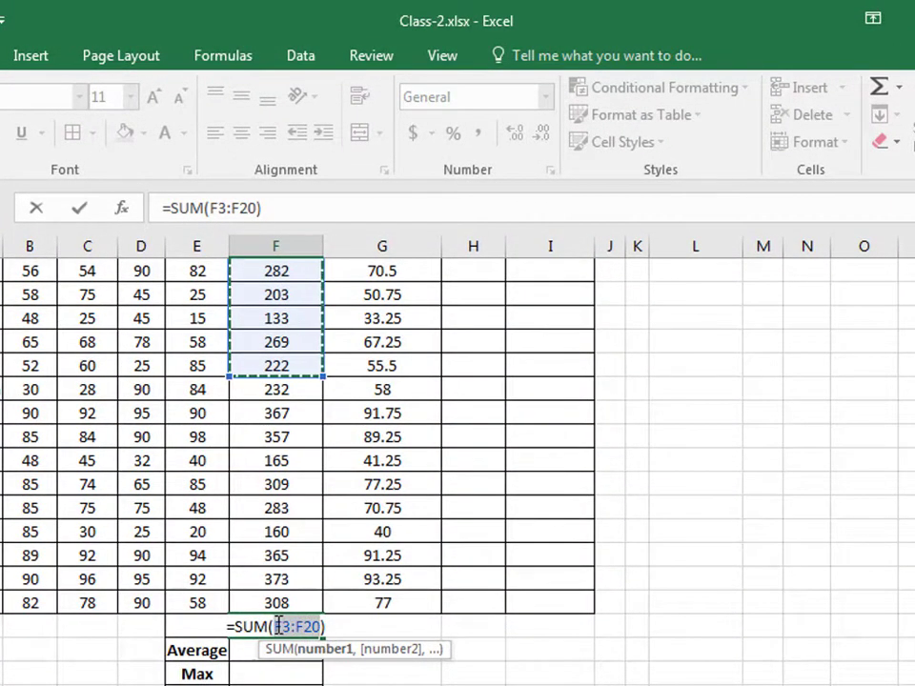
key("BackSpace")
scroll(473, 377, "up", 5)
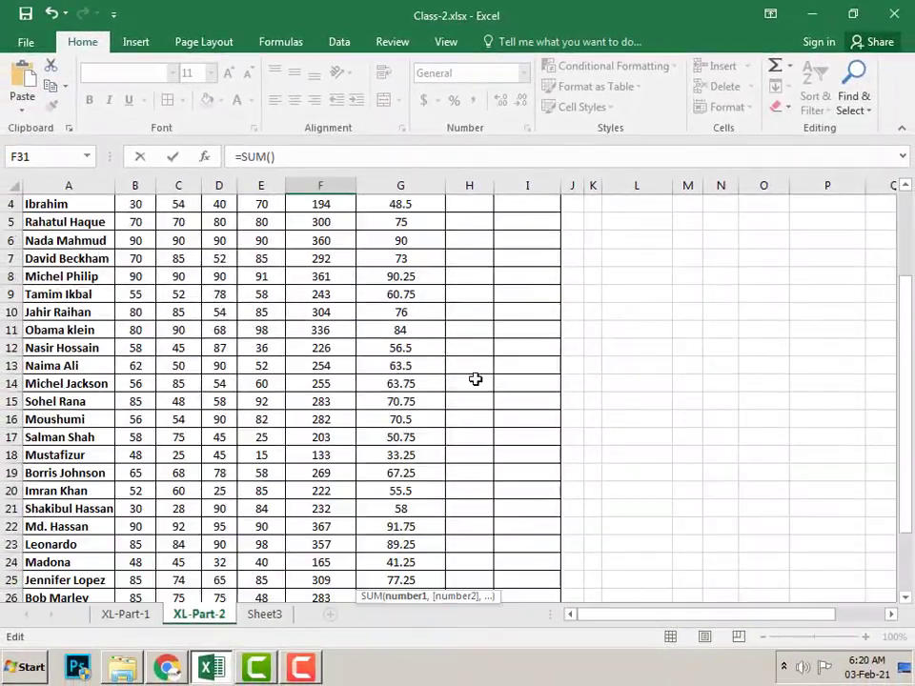
scroll(333, 270, "up", 1)
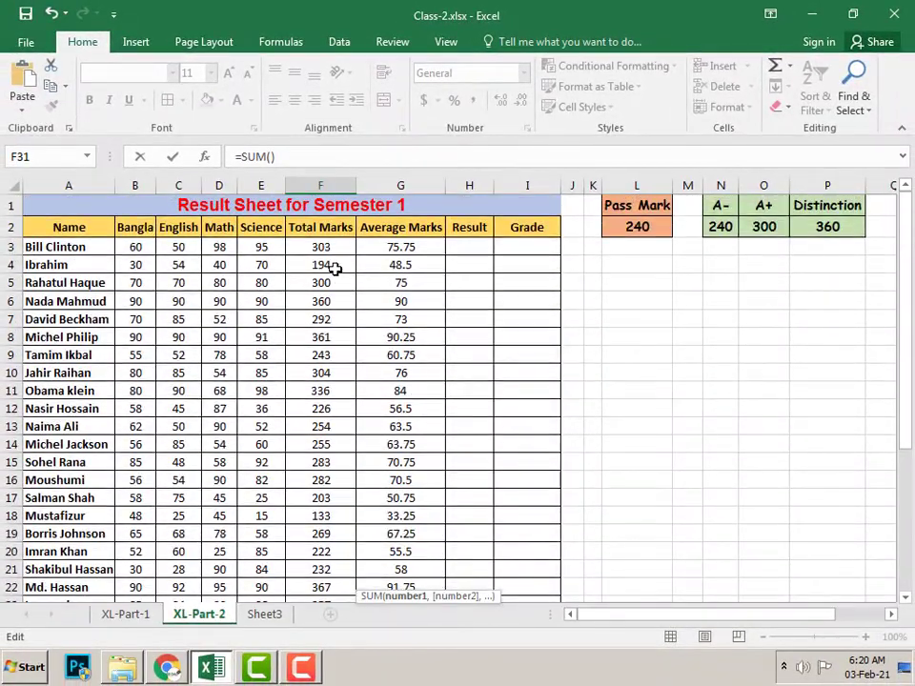
left_click_drag(324, 247, 303, 604)
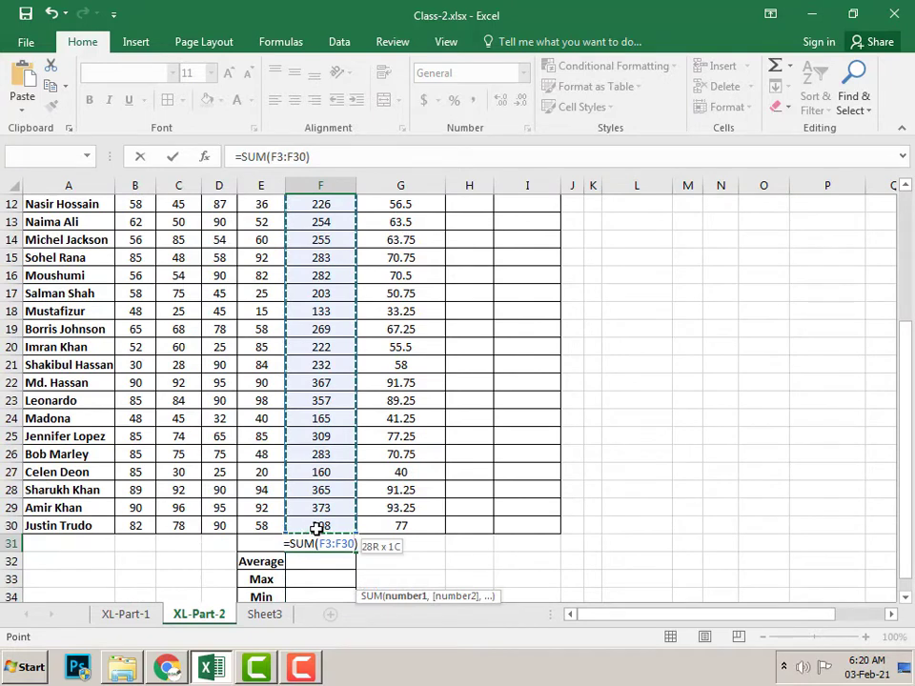
left_click_drag(303, 604, 316, 526)
key("Return")
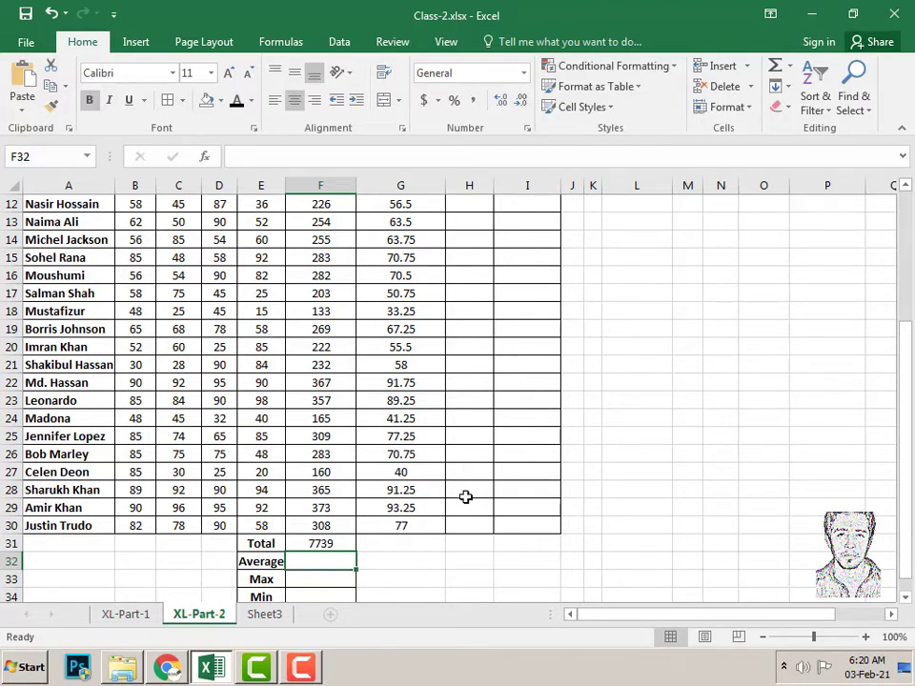
Step: Enter =AVERAGE(F3:F30) in the Average row F32, showing 276.392857
left_click(789, 65)
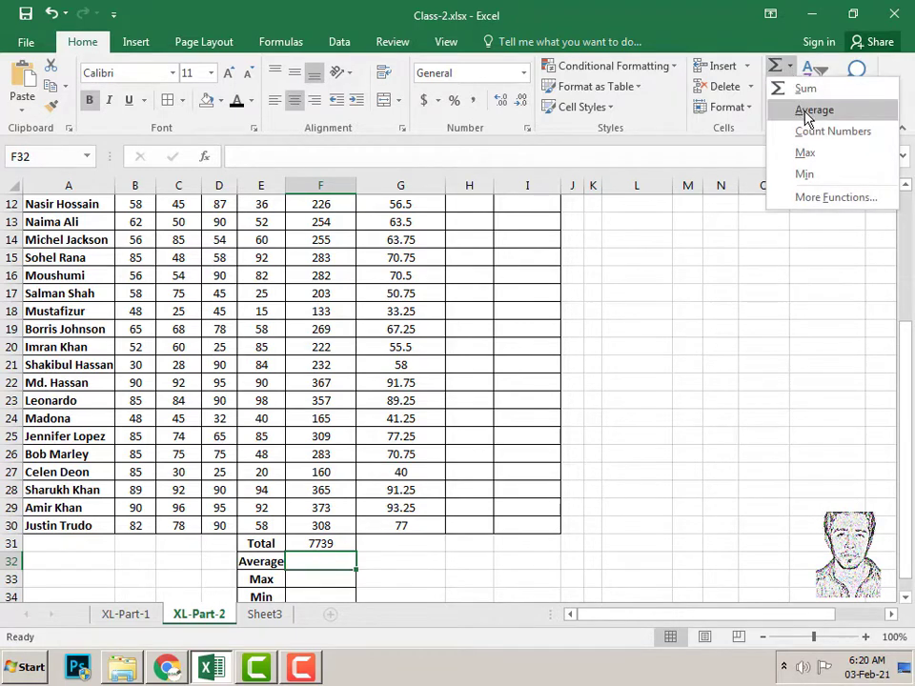
left_click(812, 111)
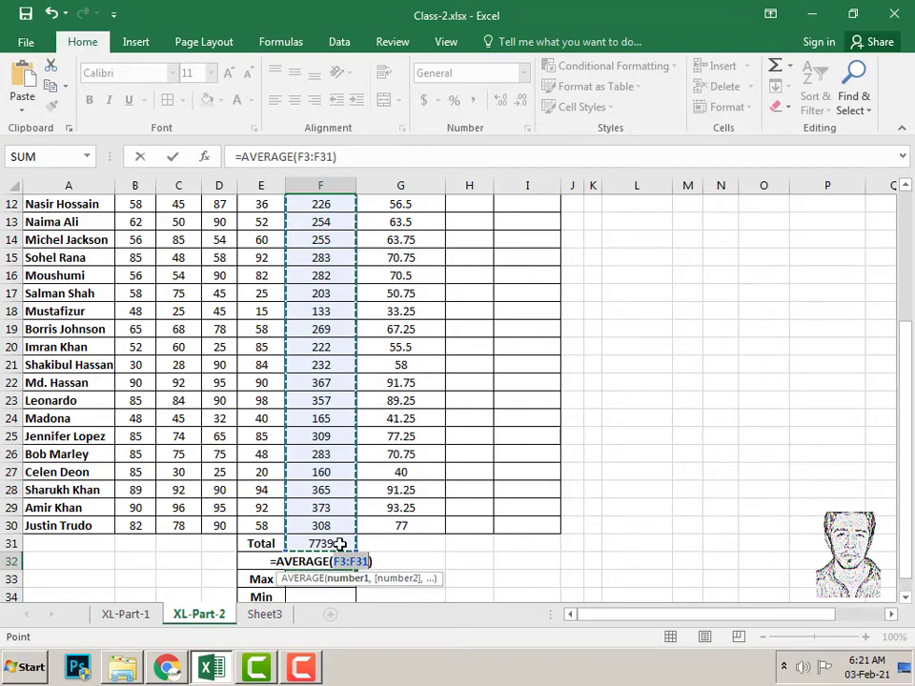
key("BackSpace")
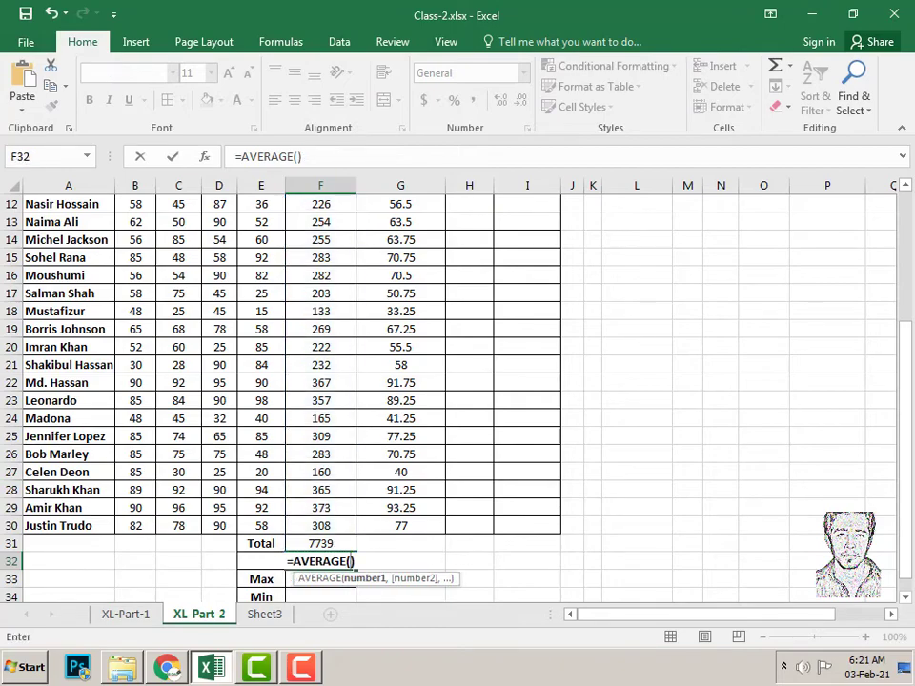
scroll(499, 287, "up", 4)
mouse_move(323, 247)
left_mouse_down()
mouse_move(333, 614)
mouse_move(335, 528)
left_mouse_up()
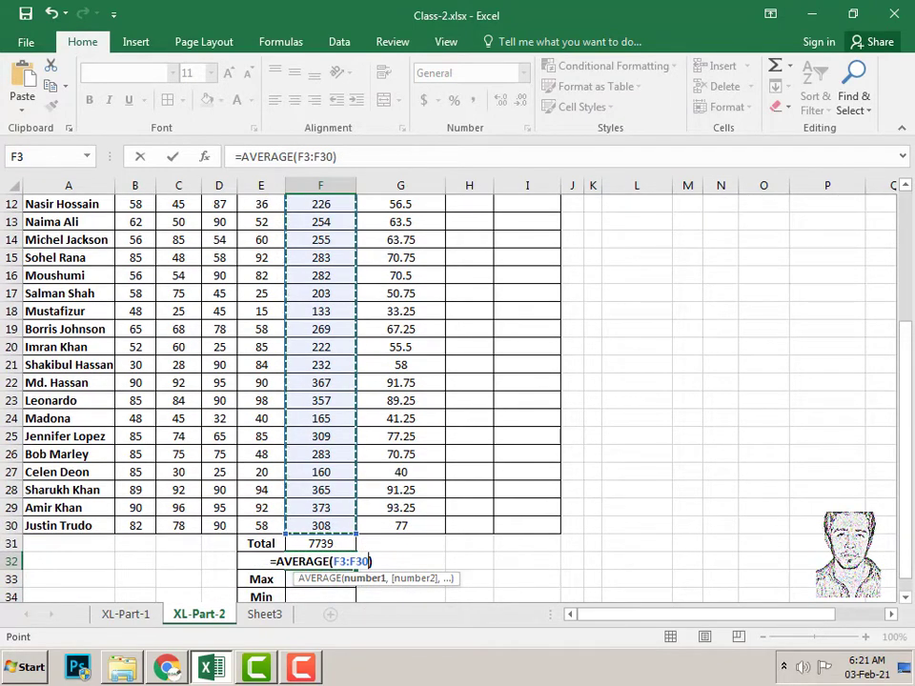
key("Return")
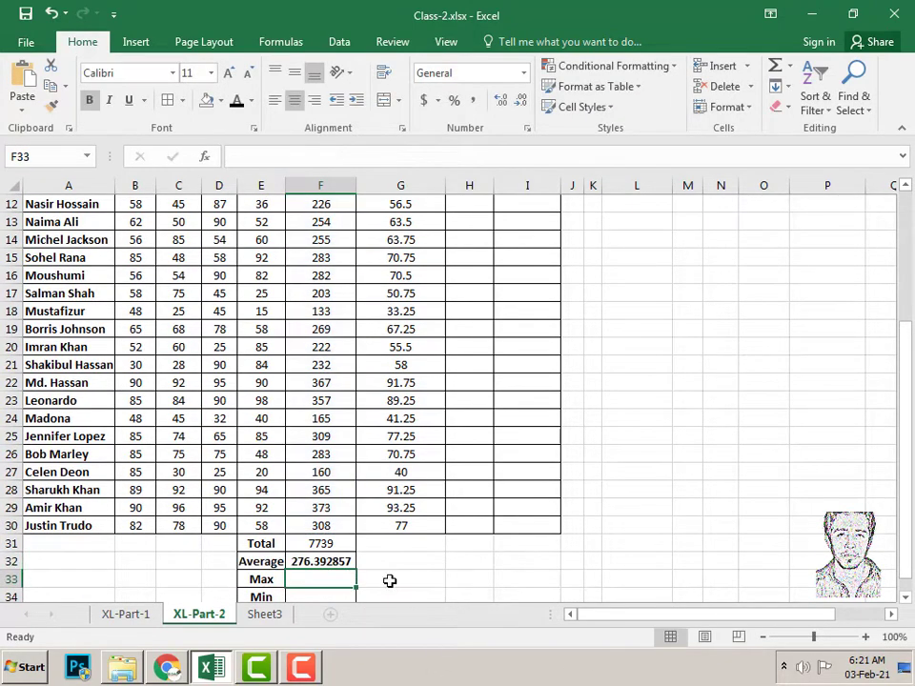
Step: Enter =MAX(F3:F30) in the Max row F33, returning 373
scroll(332, 584, "down", 1)
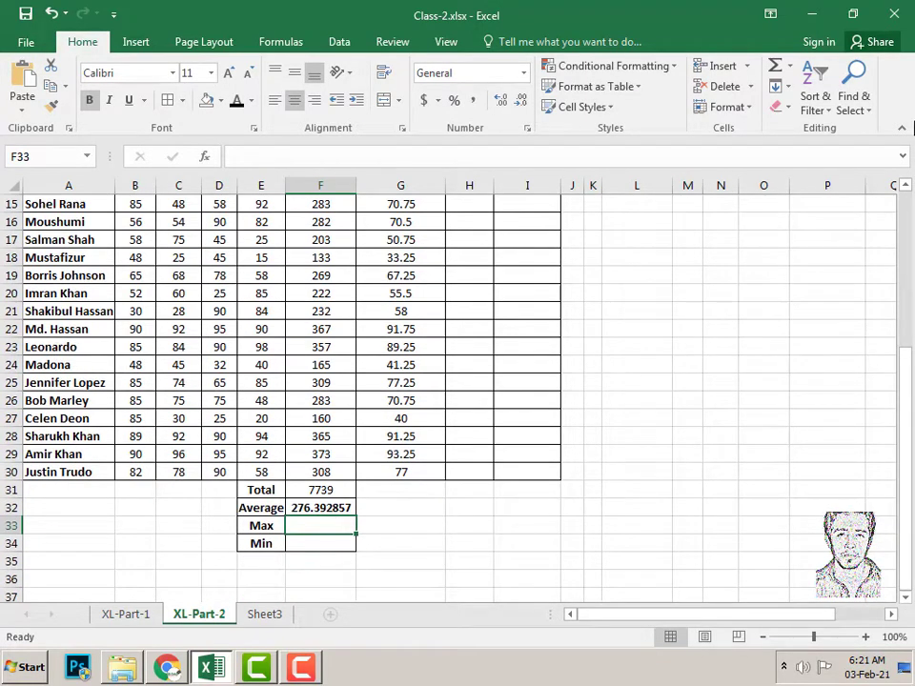
left_click(790, 67)
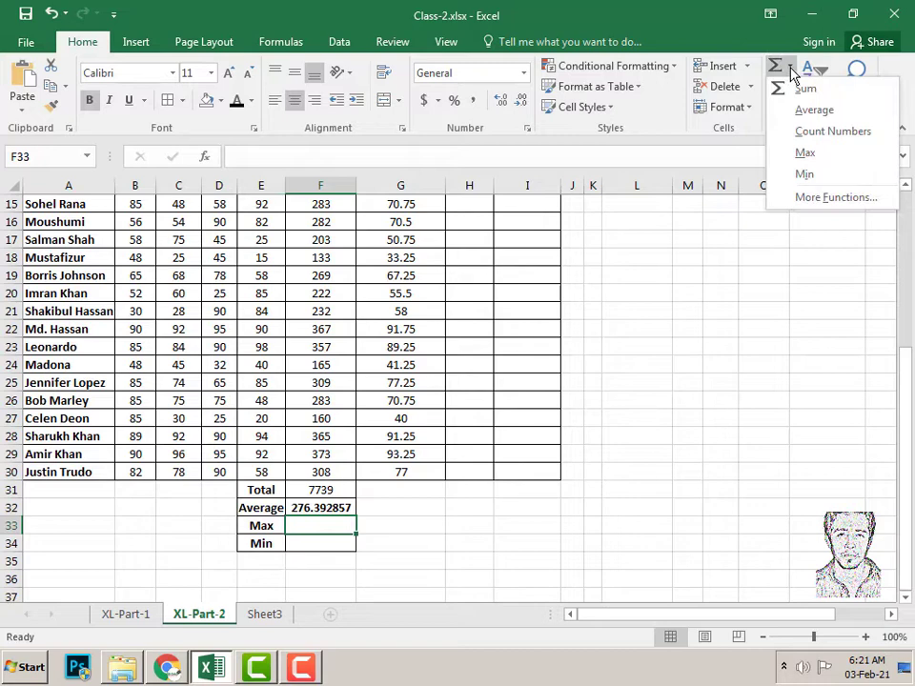
left_click(824, 157)
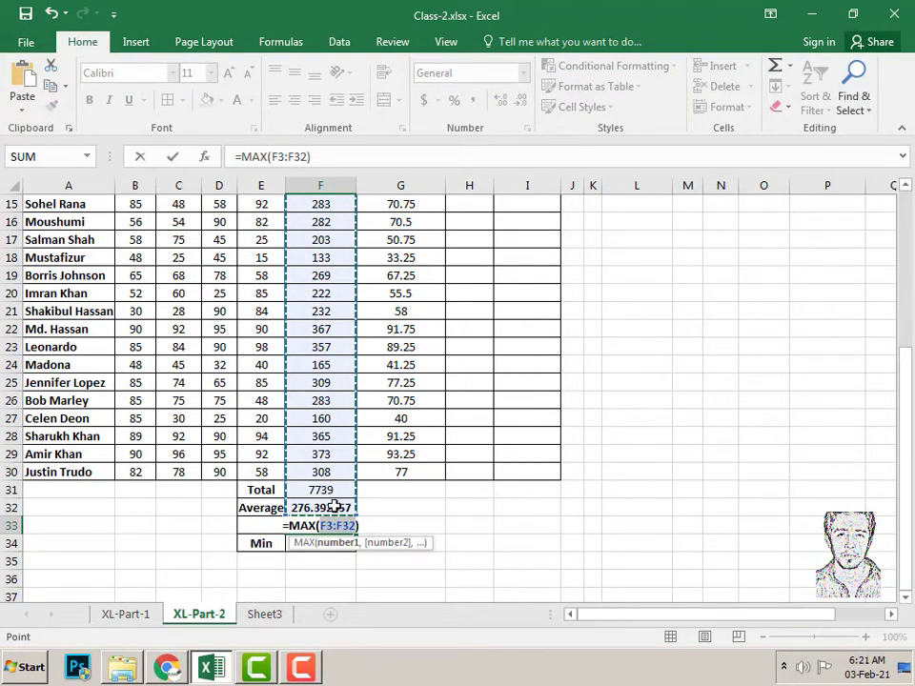
scroll(336, 489, "up", 4)
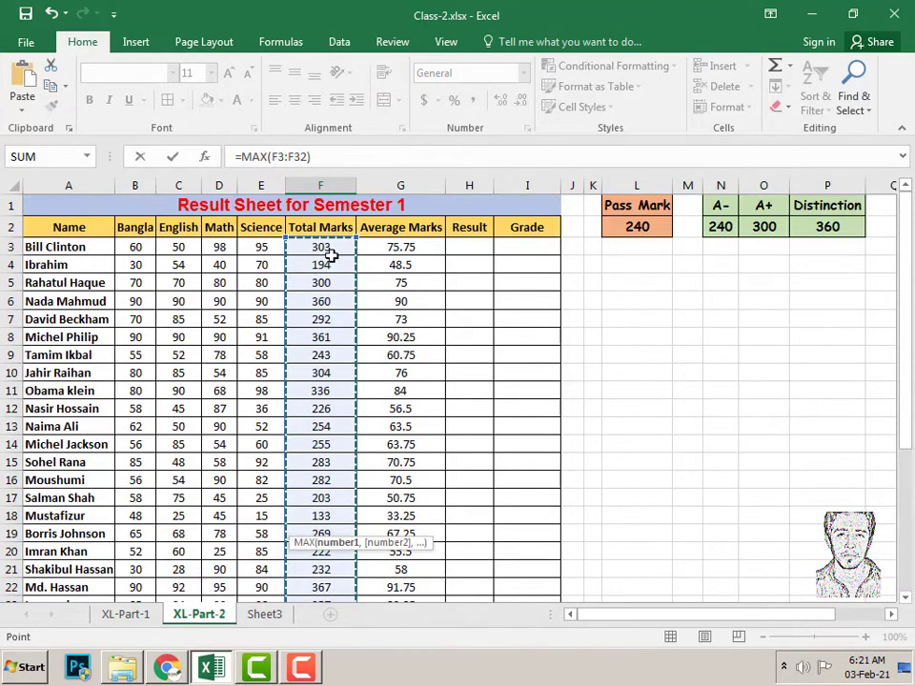
mouse_move(327, 251)
left_mouse_down()
mouse_move(328, 618)
mouse_move(328, 527)
left_mouse_up()
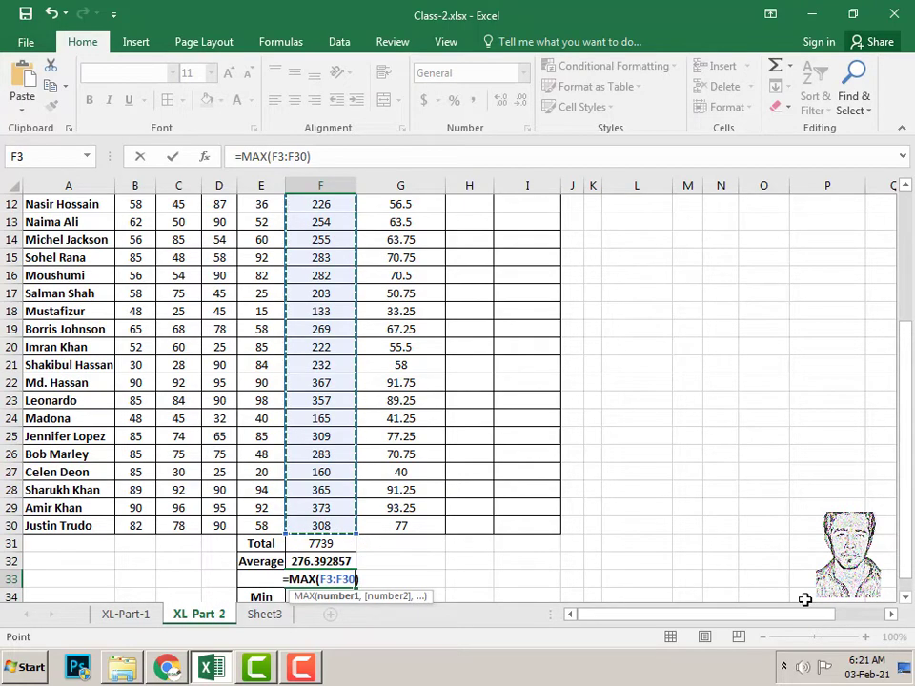
key("Return")
left_click(346, 562)
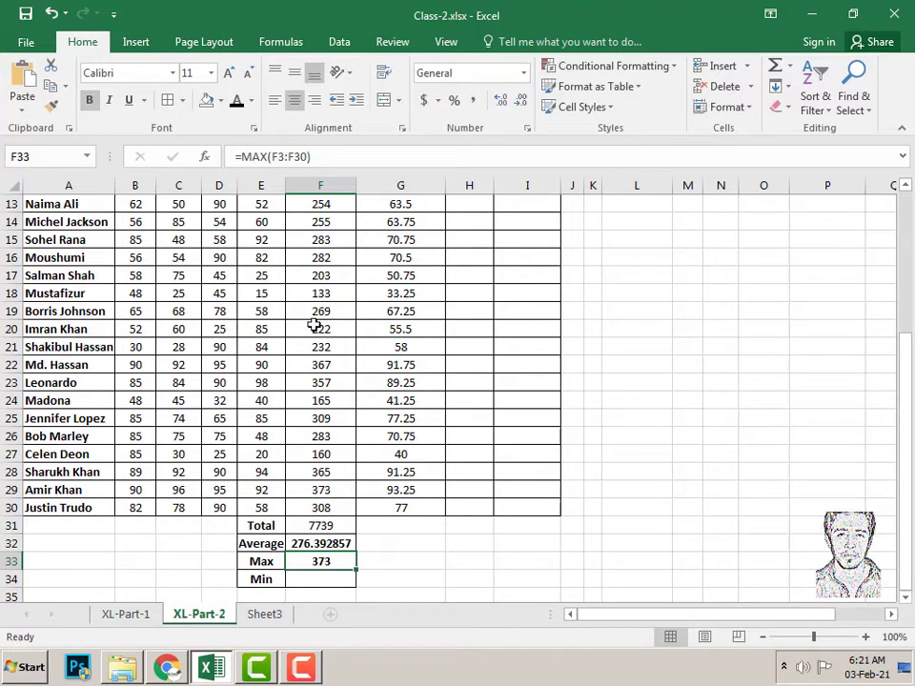
Step: Fill the top student total of 373 in F29 orange
left_click(328, 487)
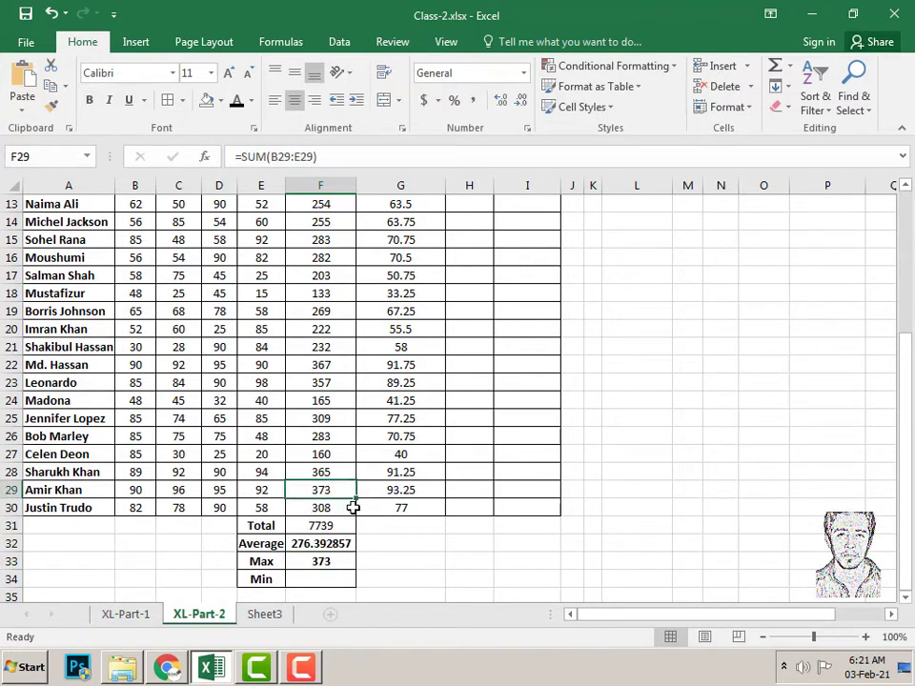
left_click(220, 100)
left_click(237, 242)
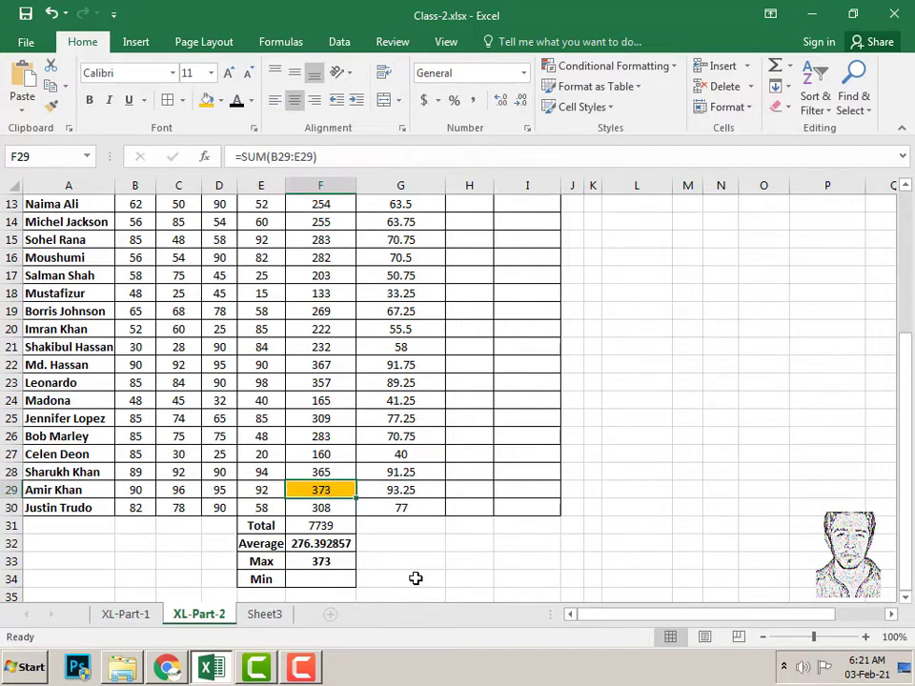
left_click(337, 582)
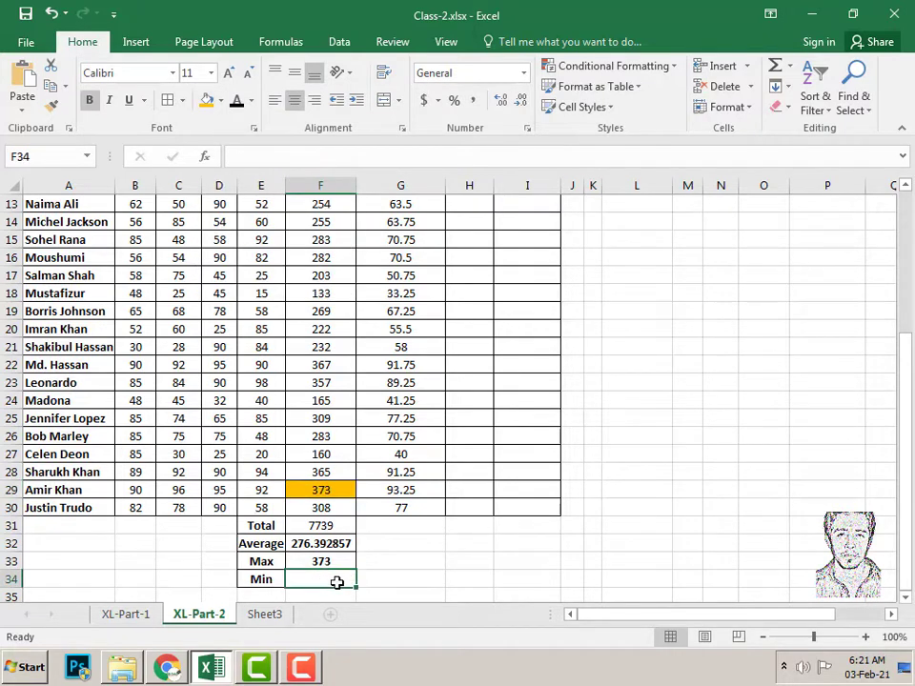
left_click(790, 66)
left_click(806, 175)
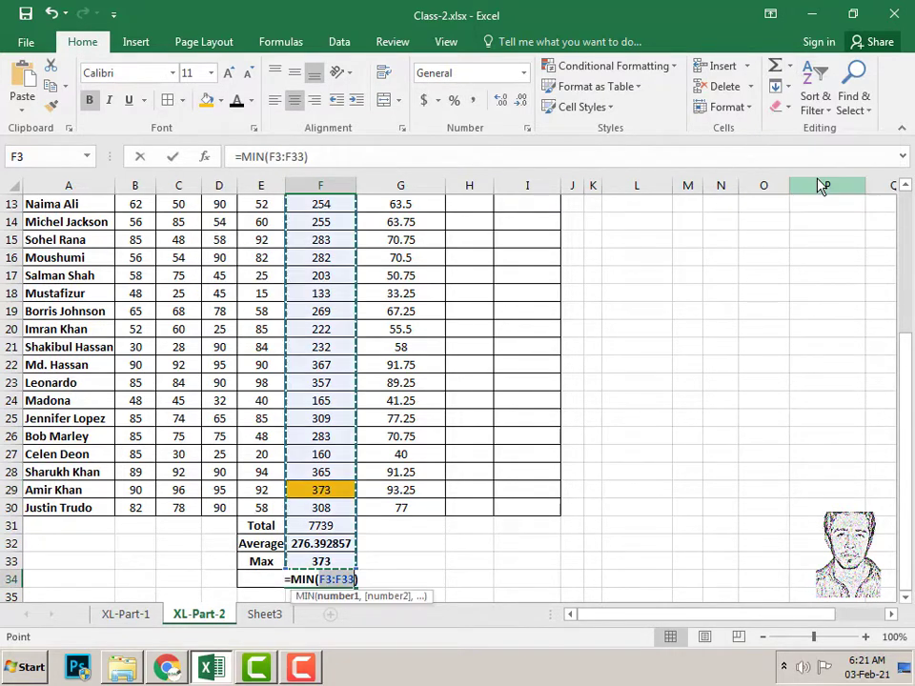
scroll(363, 490, "up", 2)
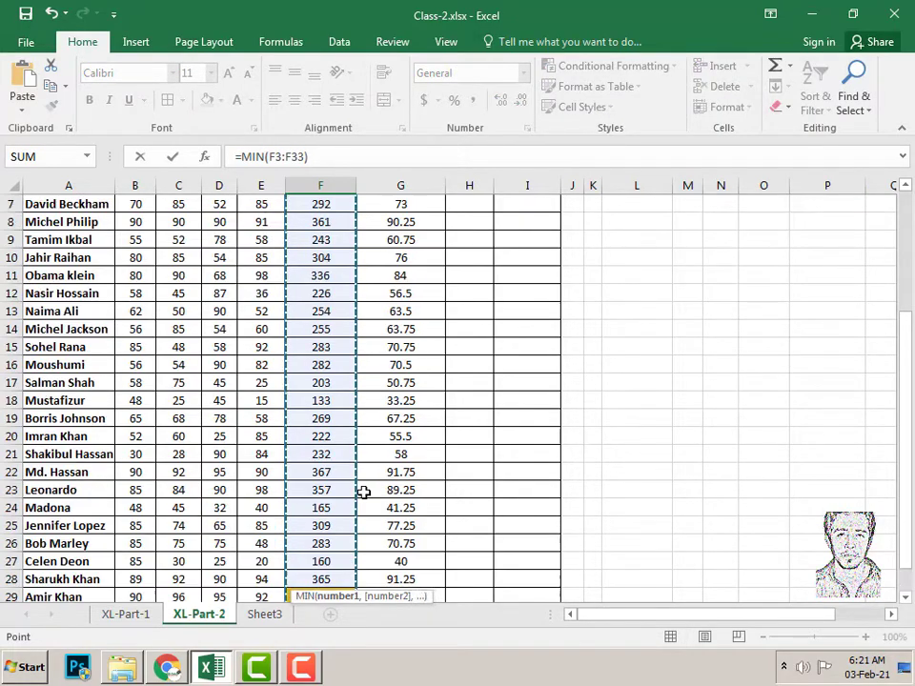
scroll(340, 245, "up", 2)
mouse_move(333, 244)
left_mouse_down()
mouse_move(320, 607)
mouse_move(321, 488)
left_mouse_up()
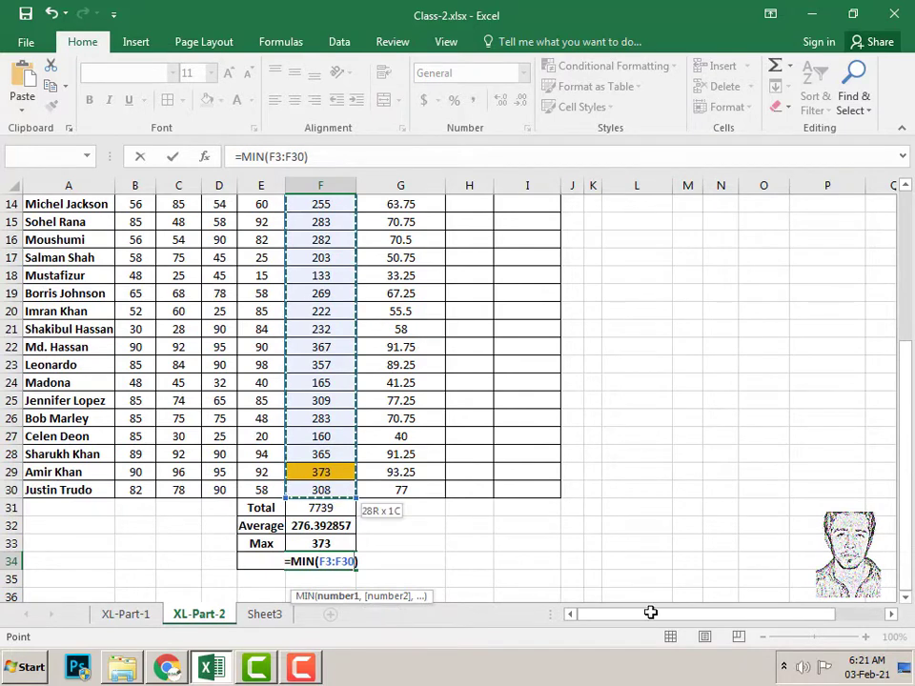
key("Return")
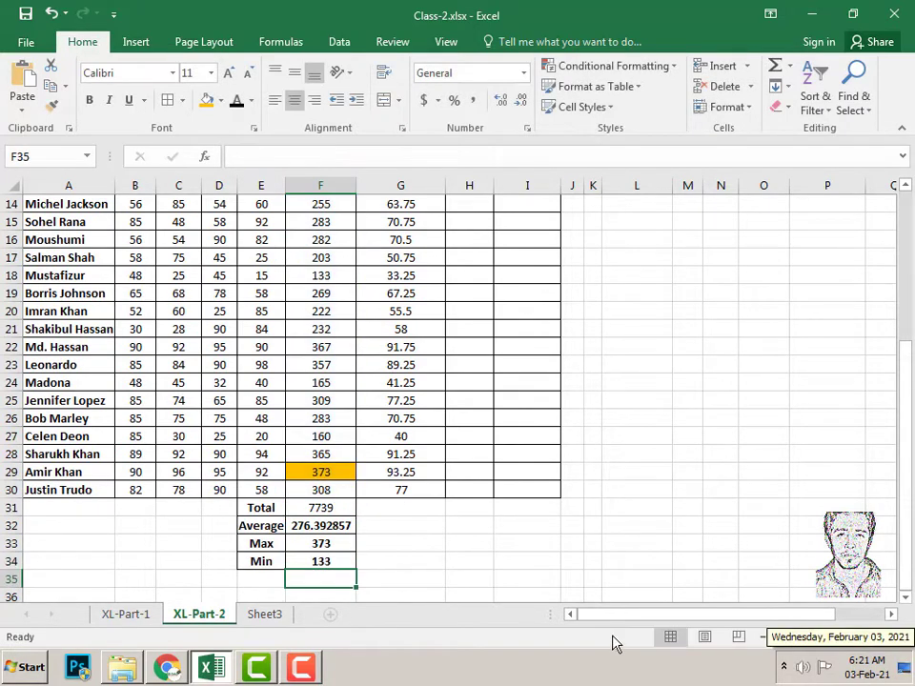
left_click(336, 562)
left_click(339, 274)
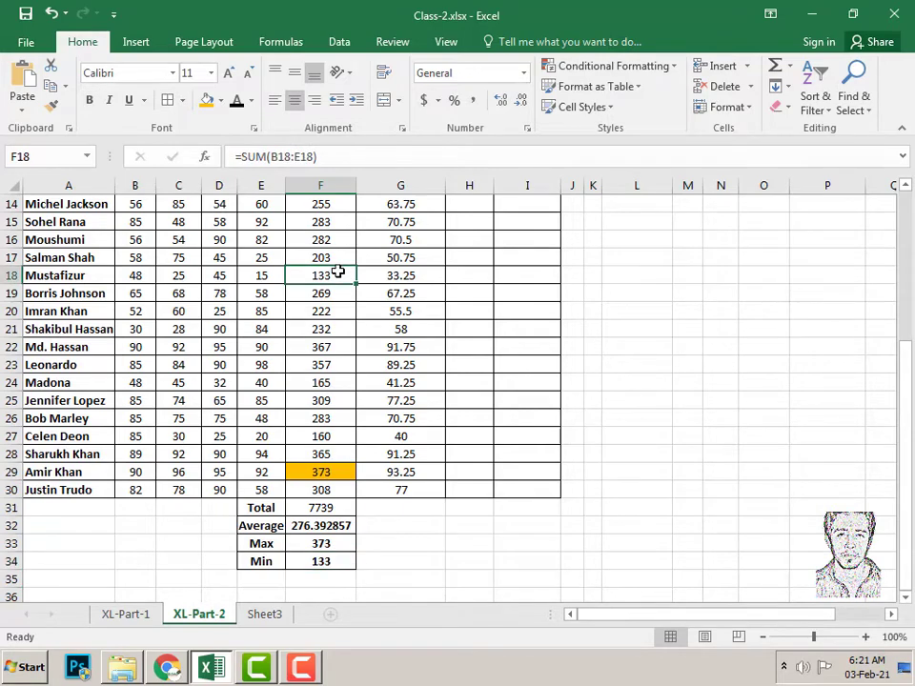
left_click(207, 100)
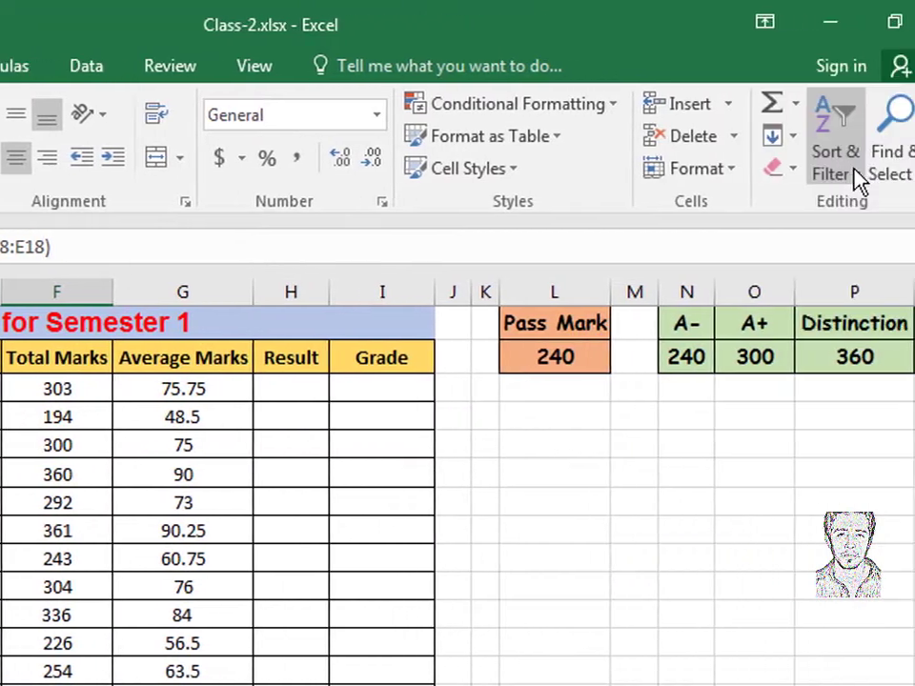
left_click(778, 177)
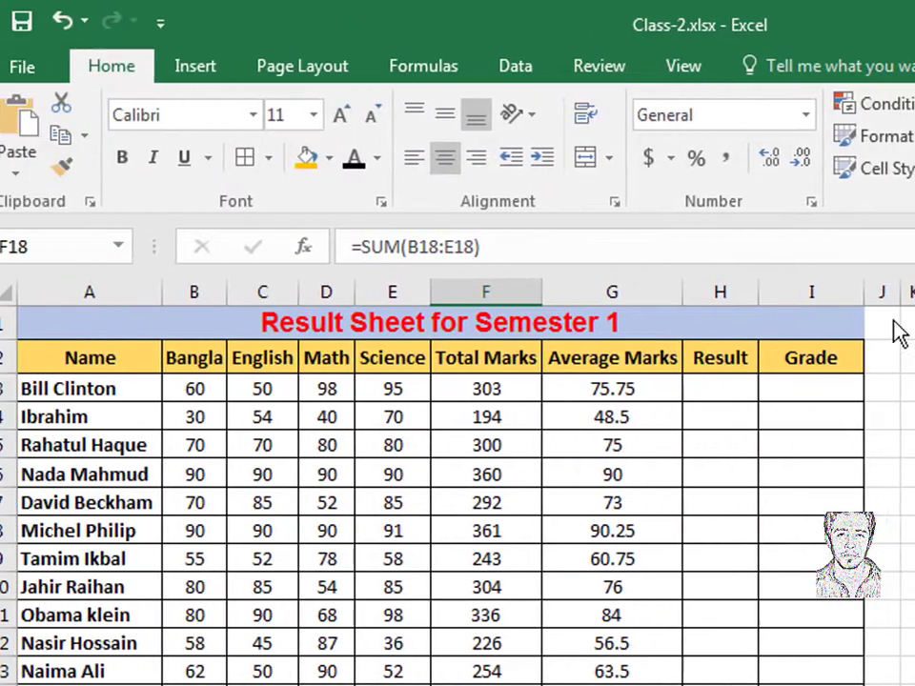
Step: From the Data tools, sort students by Name A to Z, then undo the sort
left_click(534, 68)
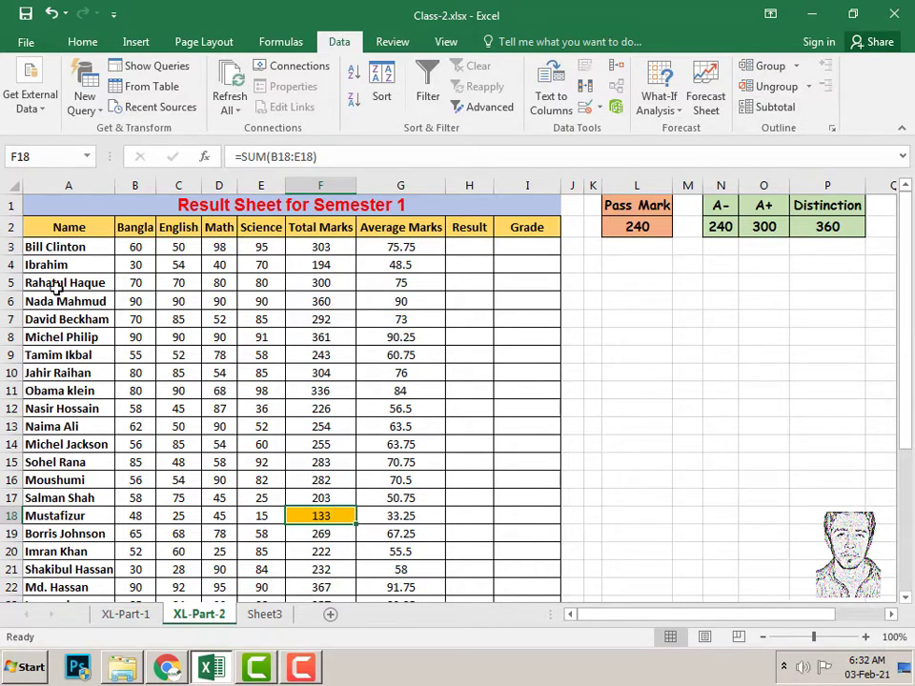
left_click(75, 318)
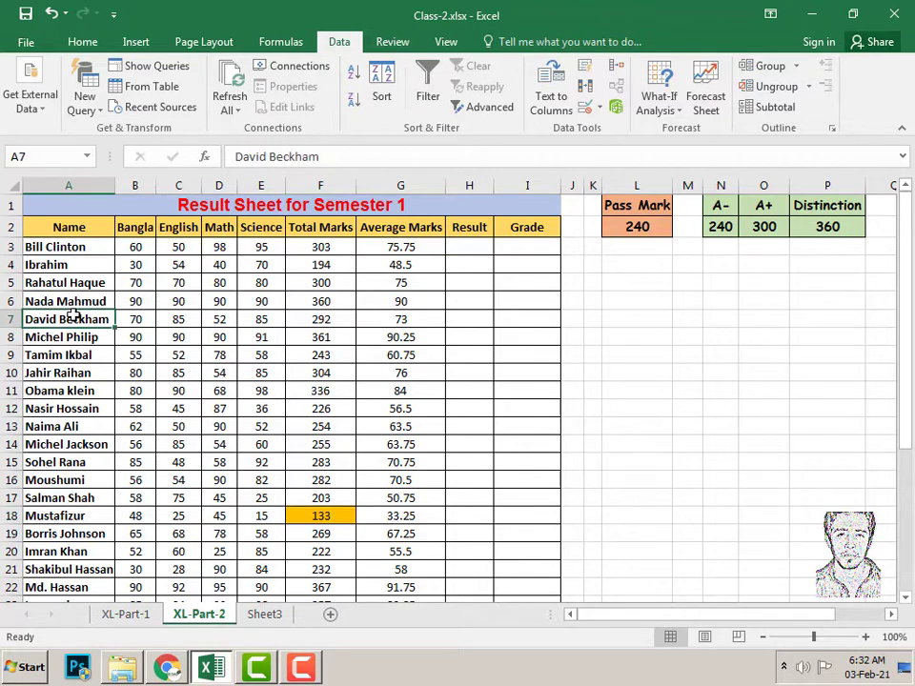
left_click(353, 76)
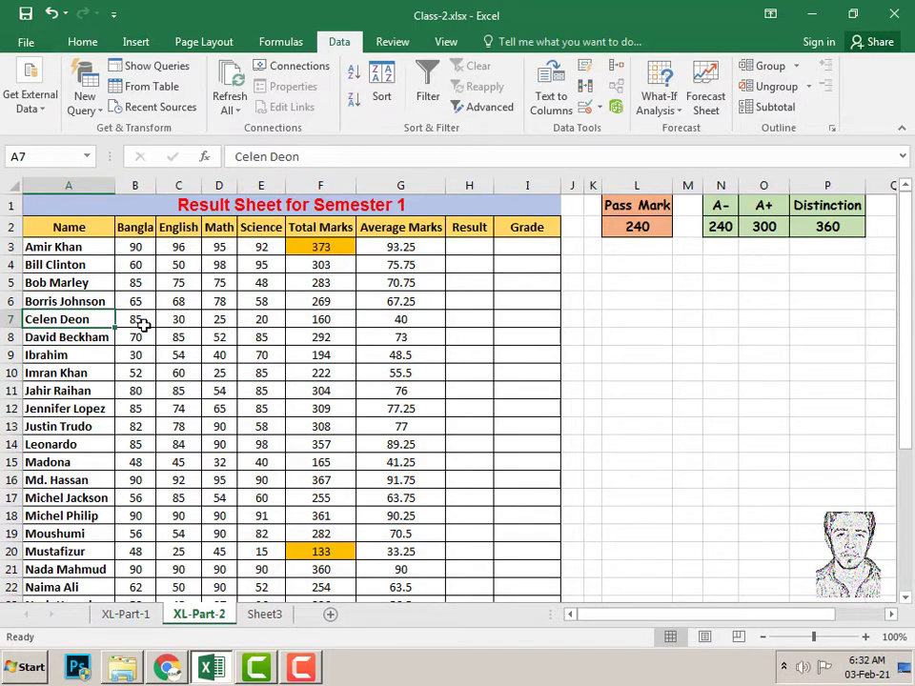
left_click(51, 14)
left_click(82, 353)
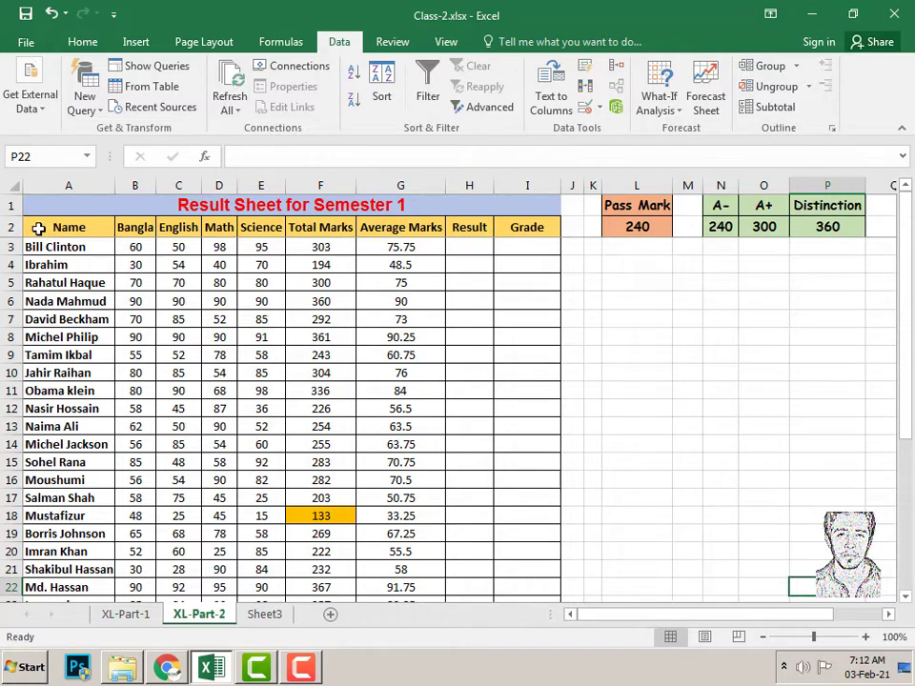
Step: Turn on filtering for headers A2:I2 and filter the Name column to three students
left_click_drag(38, 228, 520, 234)
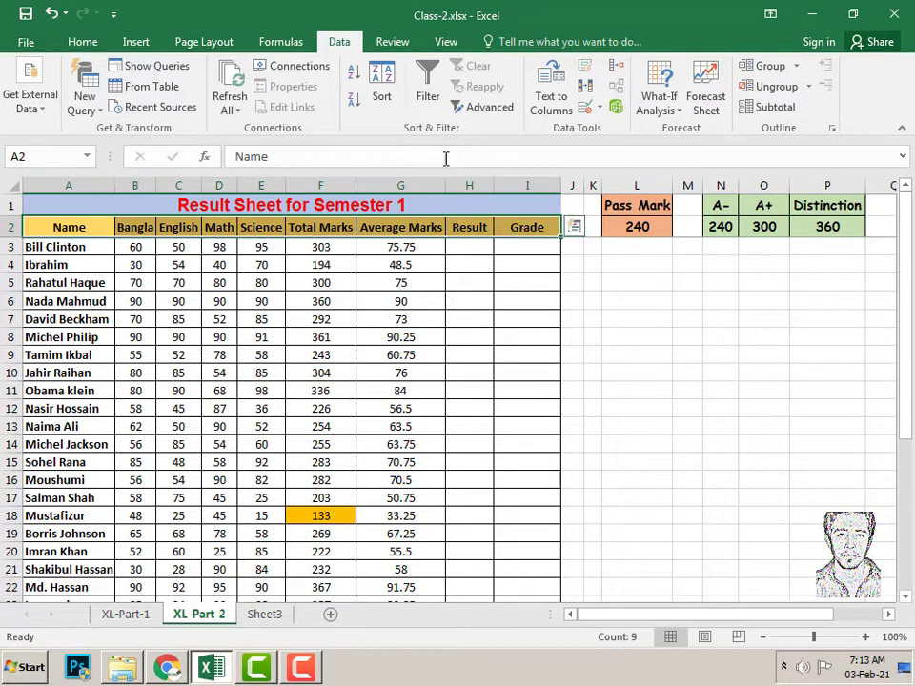
left_click(425, 103)
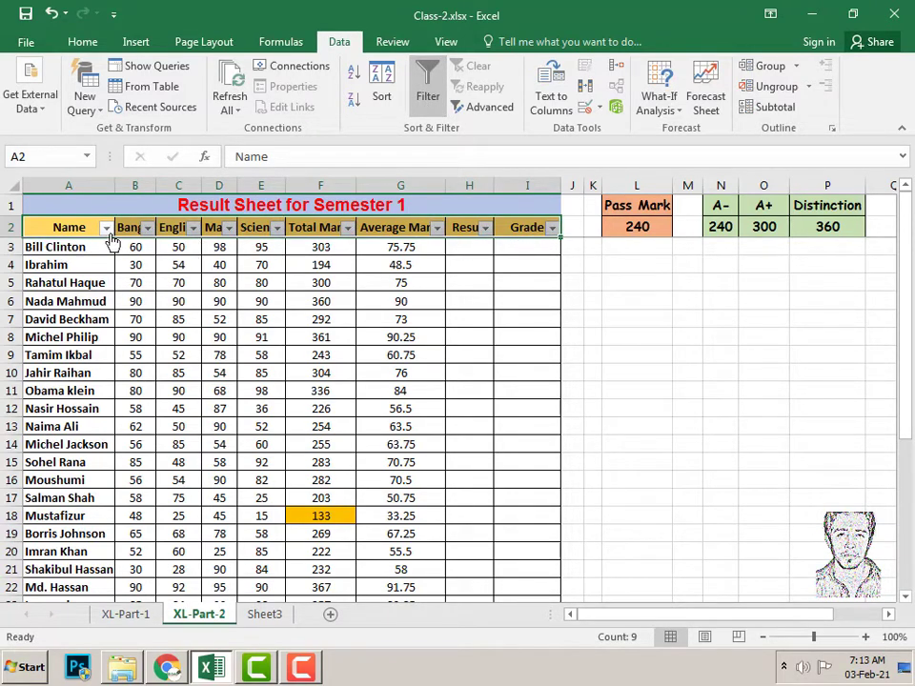
left_click(106, 228)
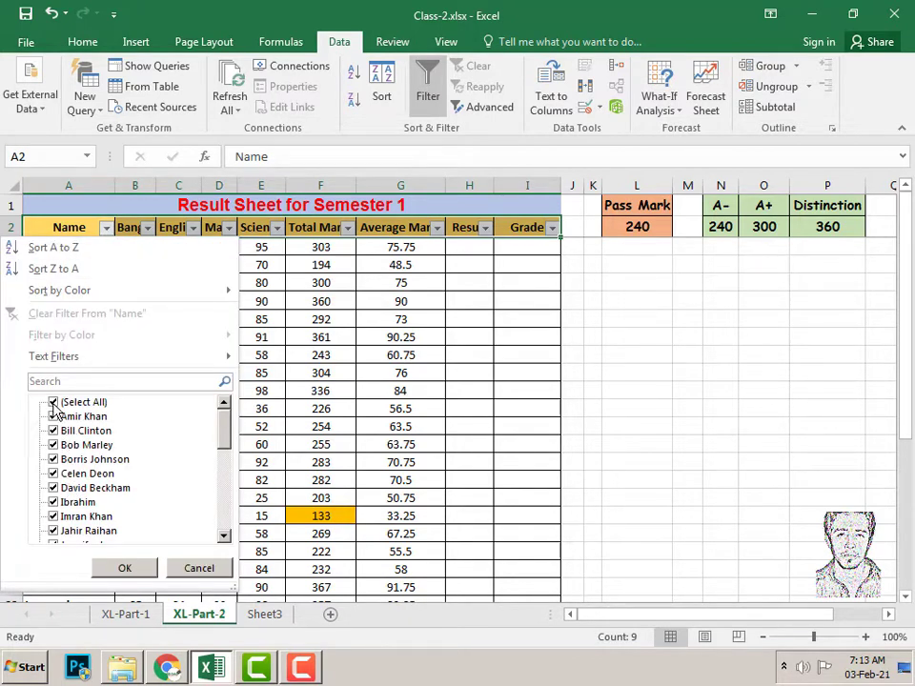
left_click(53, 402)
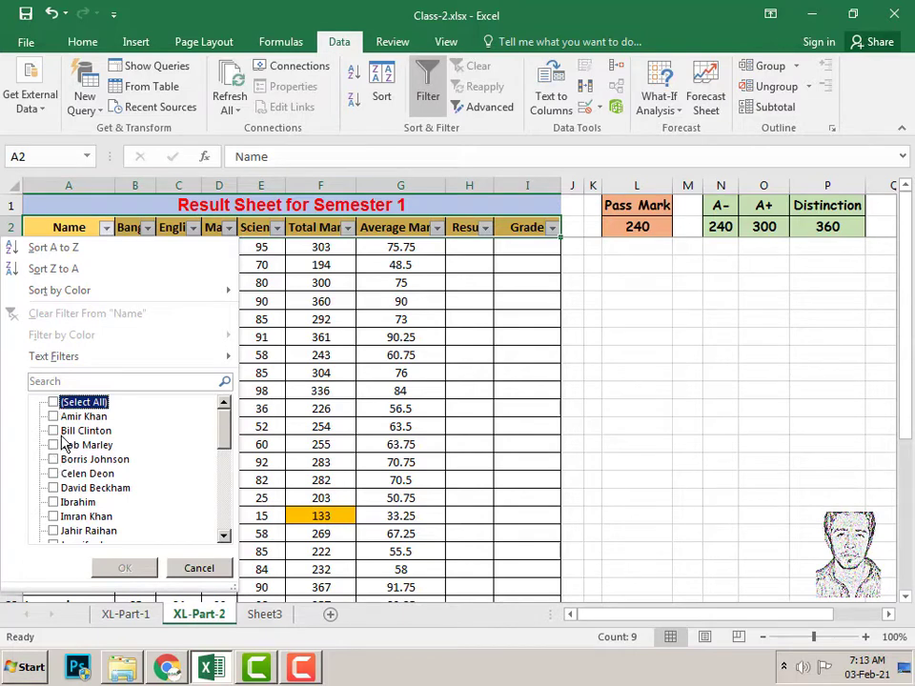
left_click(54, 417)
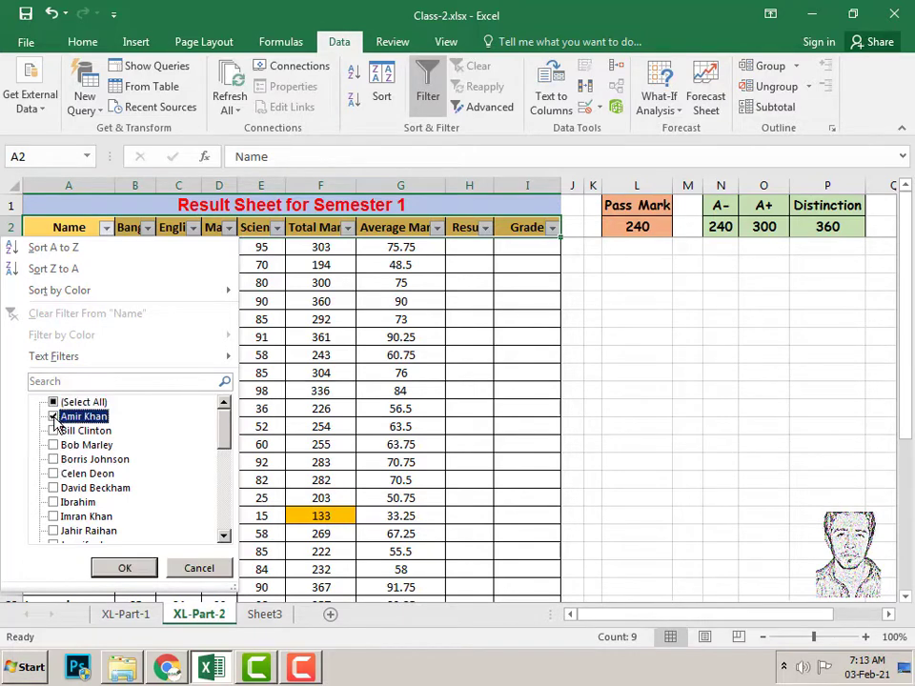
left_click(53, 431)
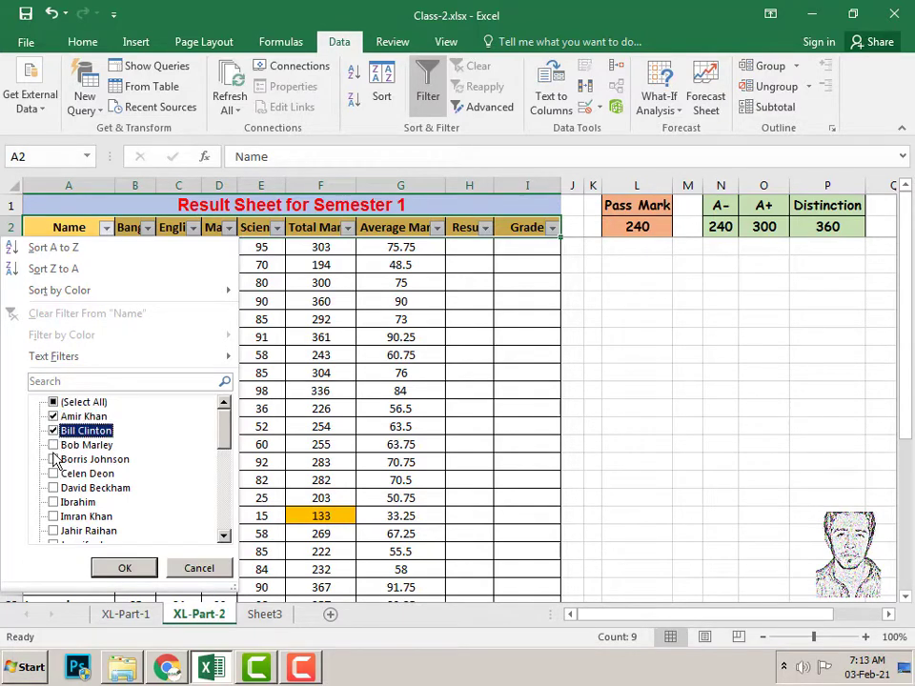
left_click(53, 445)
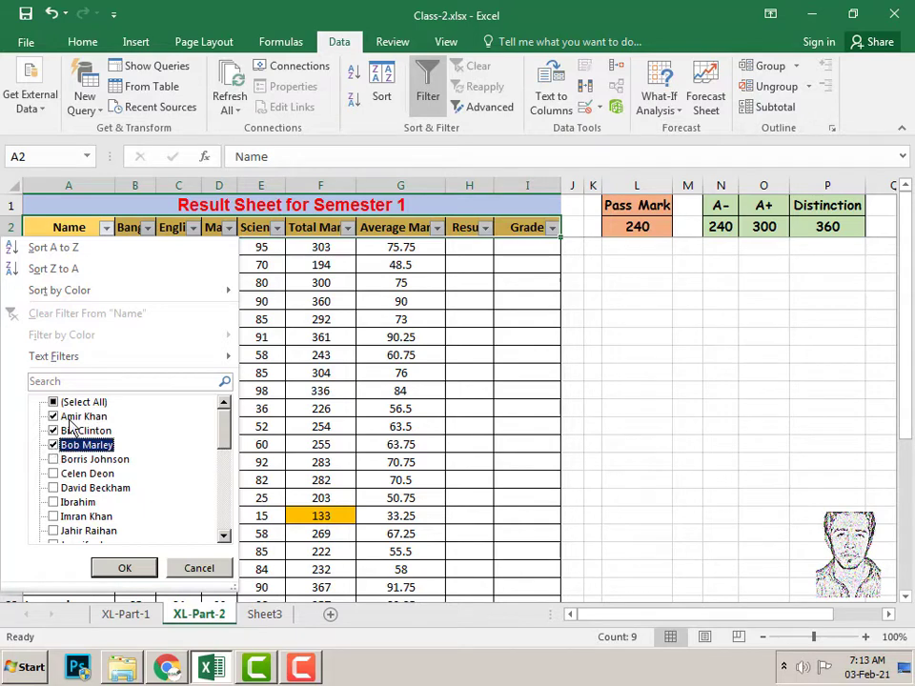
left_click(125, 569)
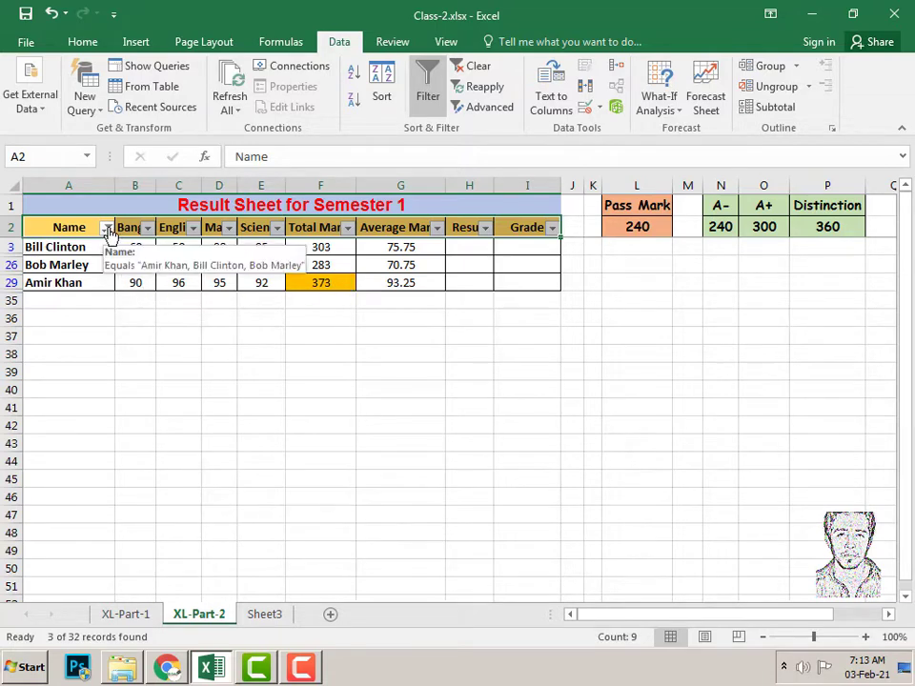
Step: Reselect all names in the Name filter so every student row shows again
left_click(107, 229)
left_click(54, 402)
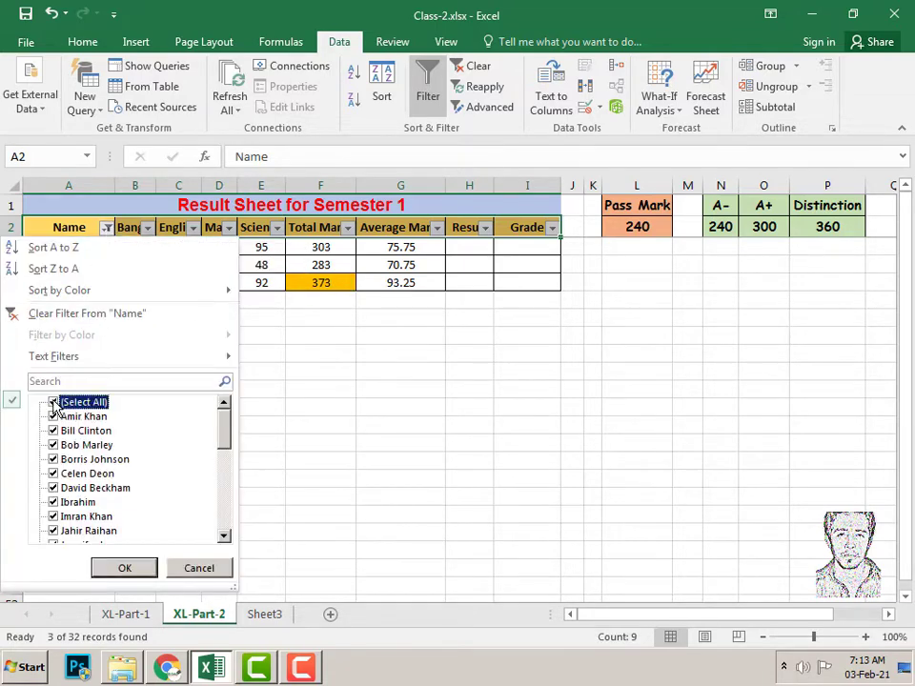
left_click(135, 569)
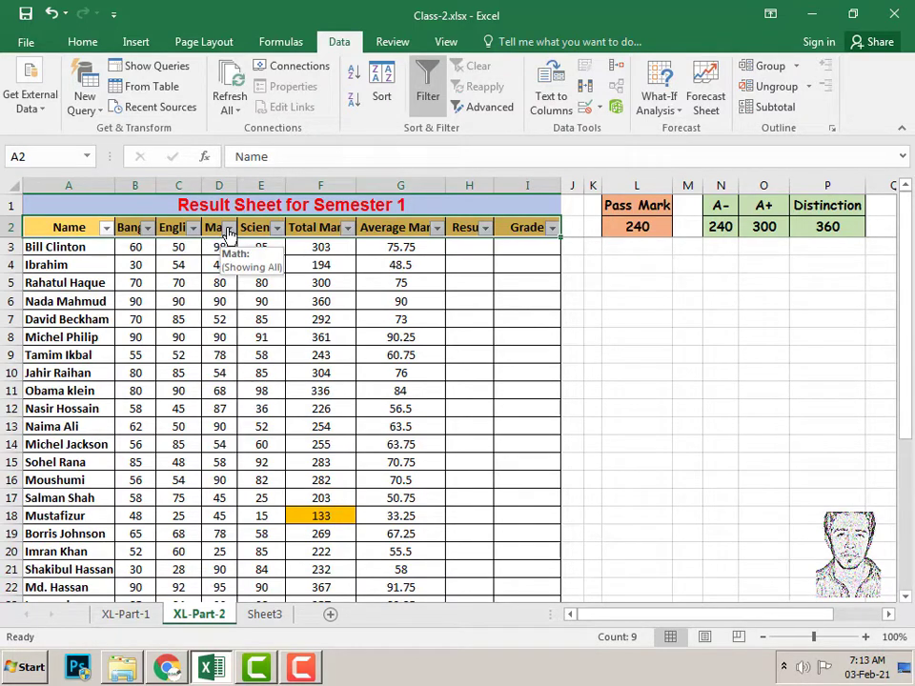
Step: Filter the Math column to the score 90, leaving 8 of 32 students shown
left_click(229, 229)
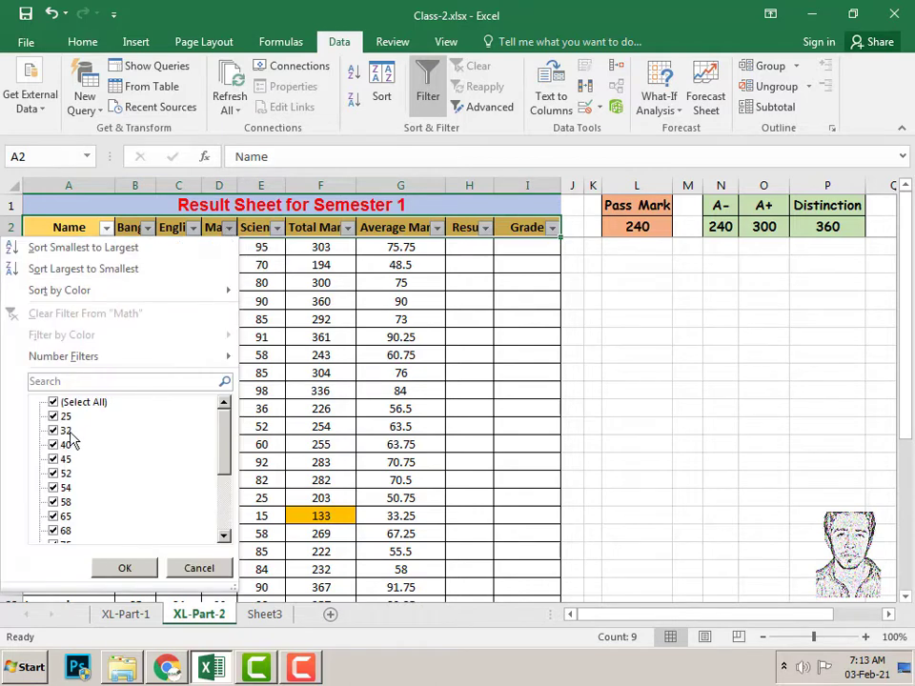
left_click(55, 402)
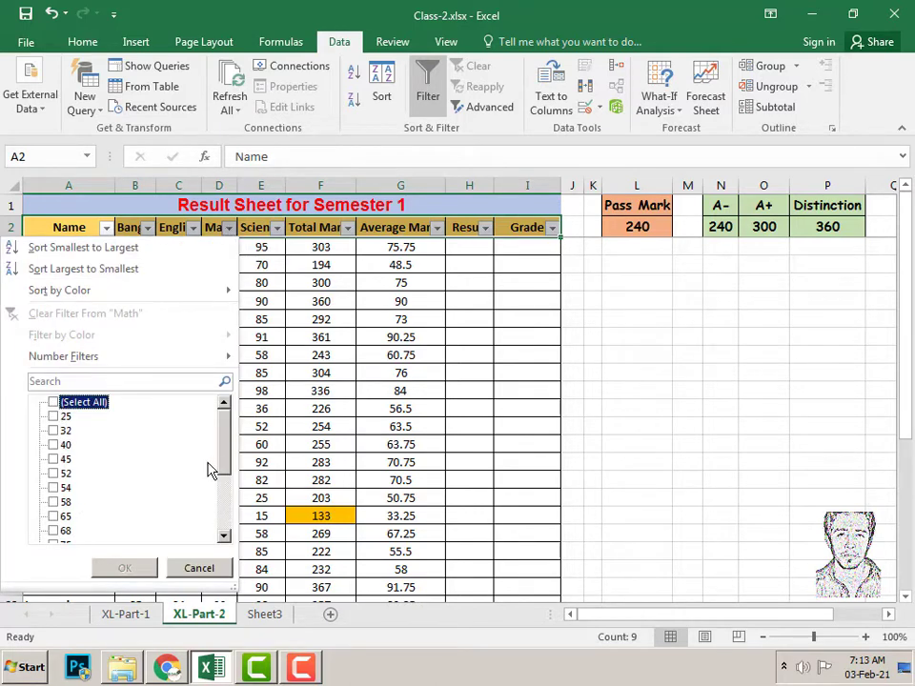
left_click_drag(225, 457, 222, 527)
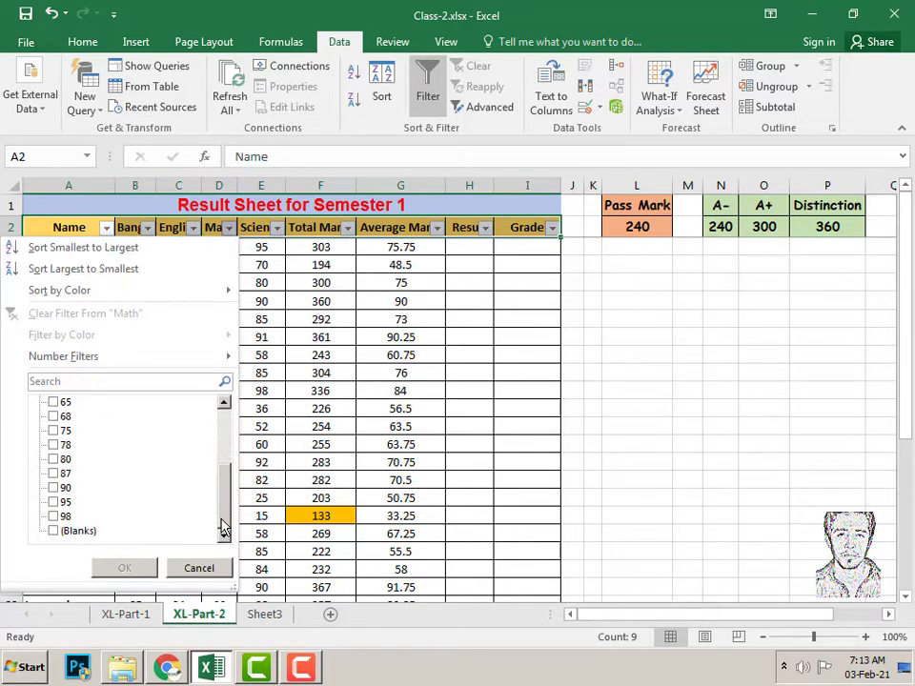
left_click(54, 488)
left_click(124, 570)
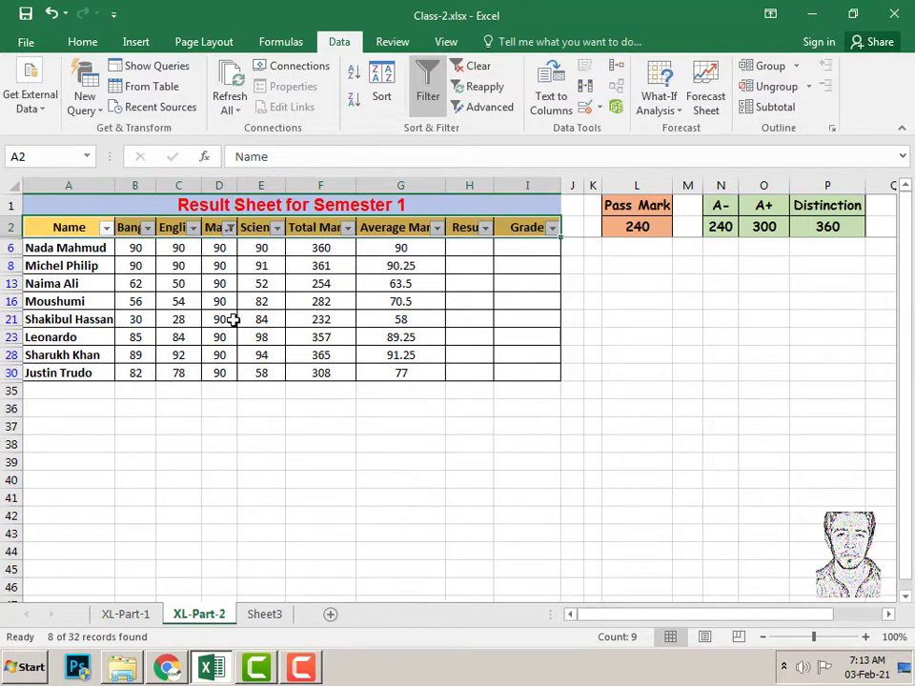
Step: Switch filtering off and scroll through all 32 unfiltered student rows
left_click(429, 95)
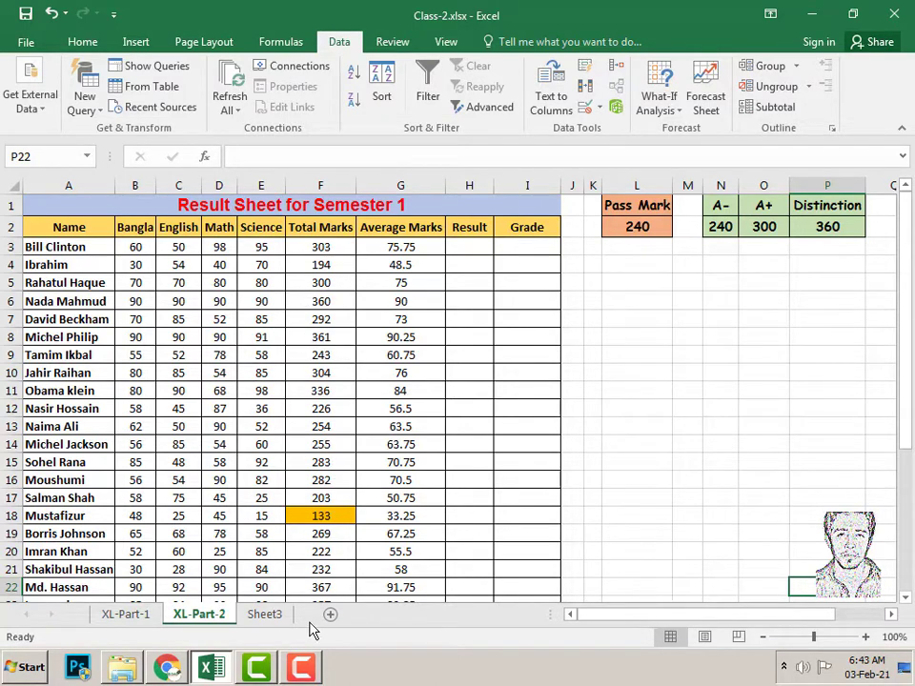
scroll(426, 396, "down", 2)
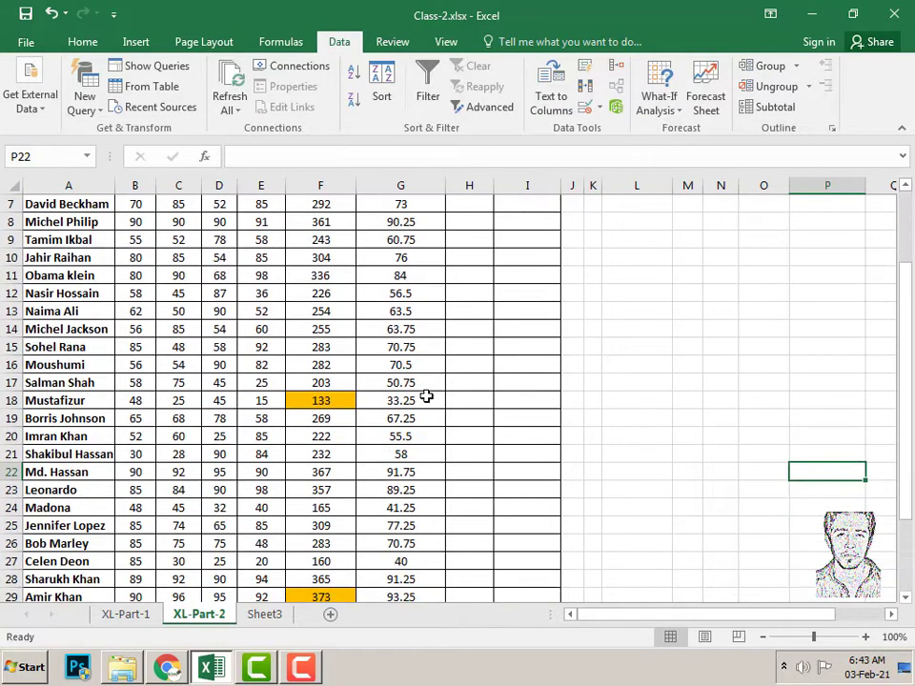
scroll(427, 397, "down", 1)
scroll(428, 394, "down", 1)
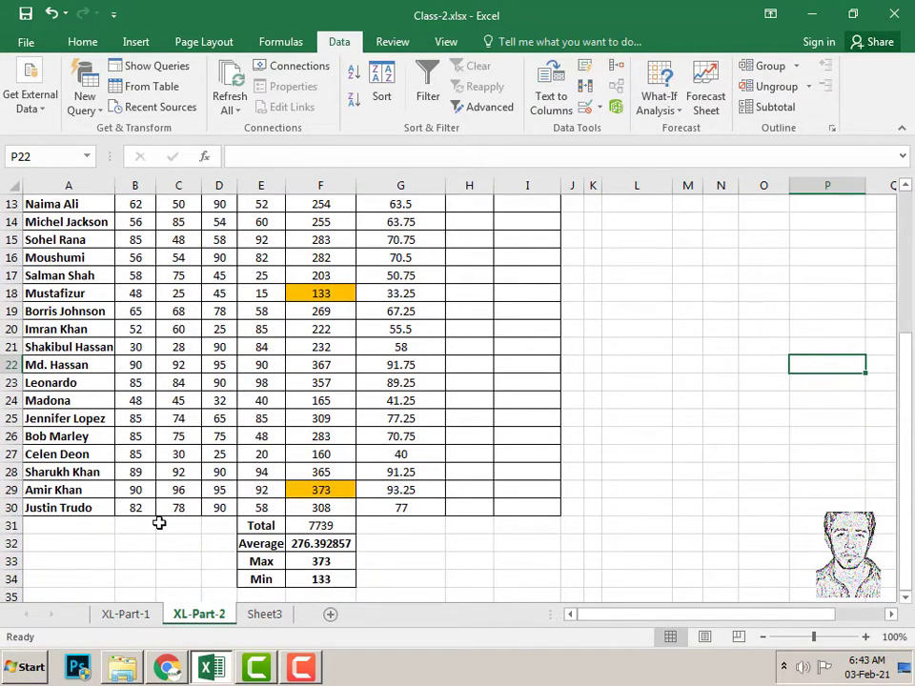
scroll(176, 501, "down", 3)
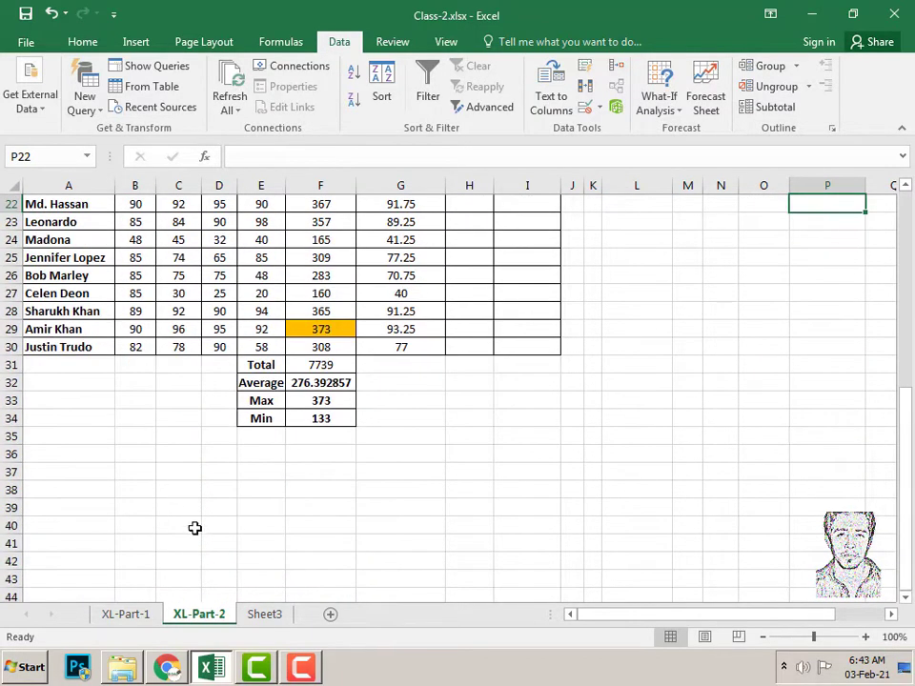
scroll(205, 524, "up", 5)
scroll(235, 515, "up", 2)
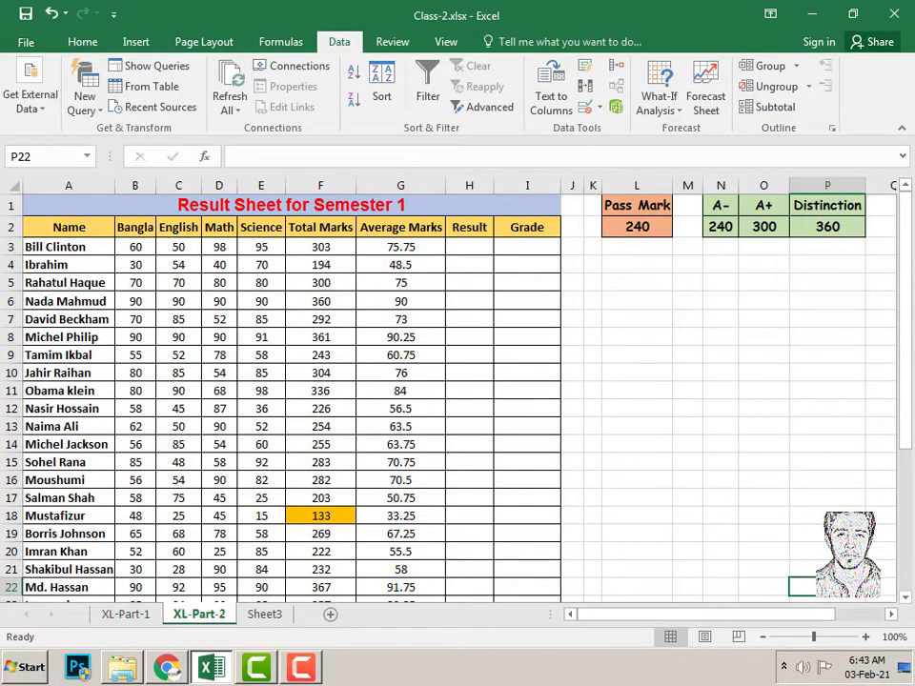
scroll(425, 448, "down", 3)
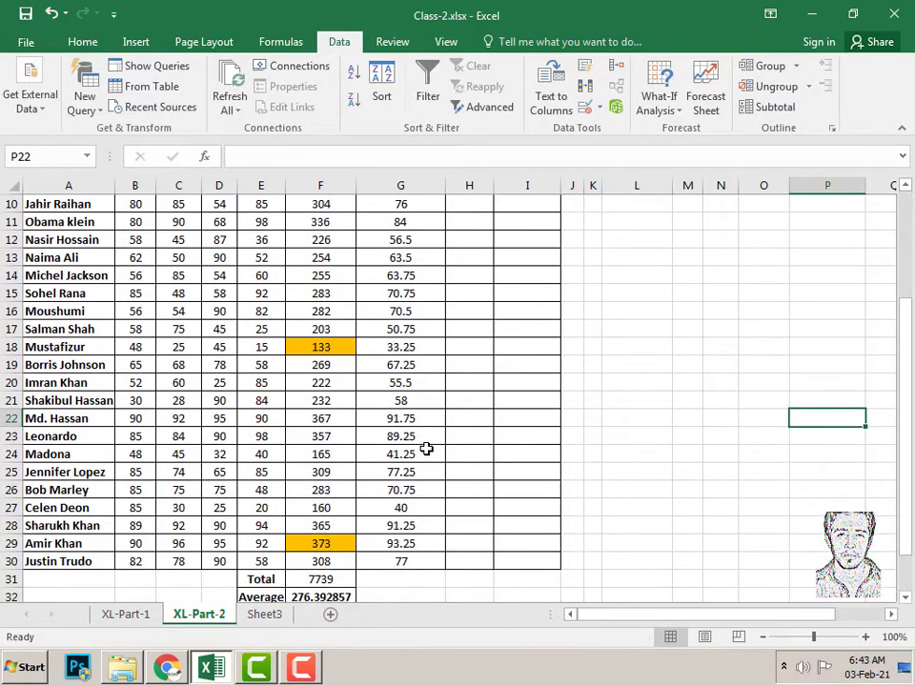
scroll(426, 447, "down", 1)
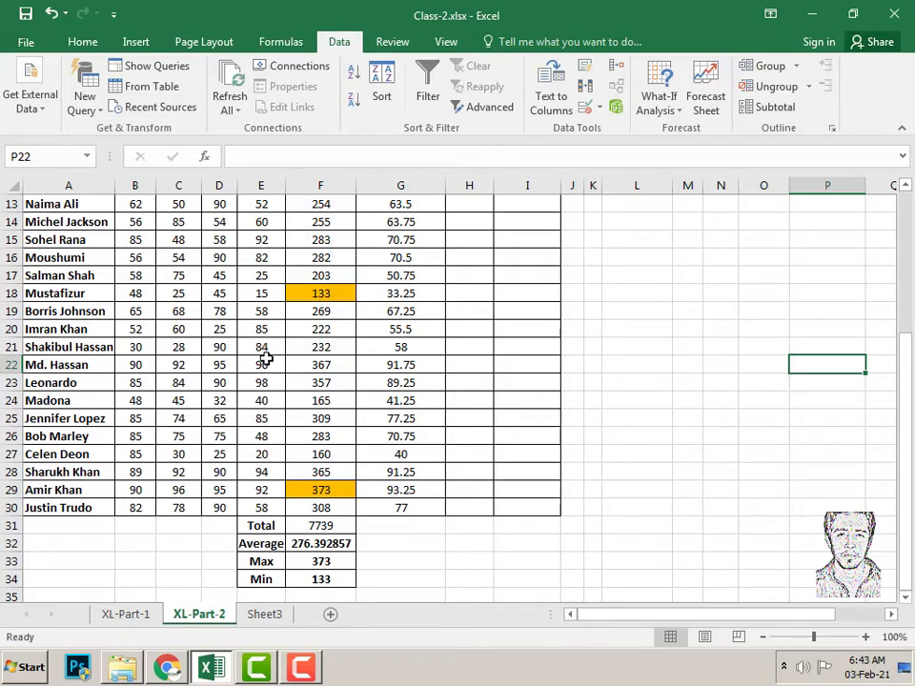
scroll(311, 418, "up", 4)
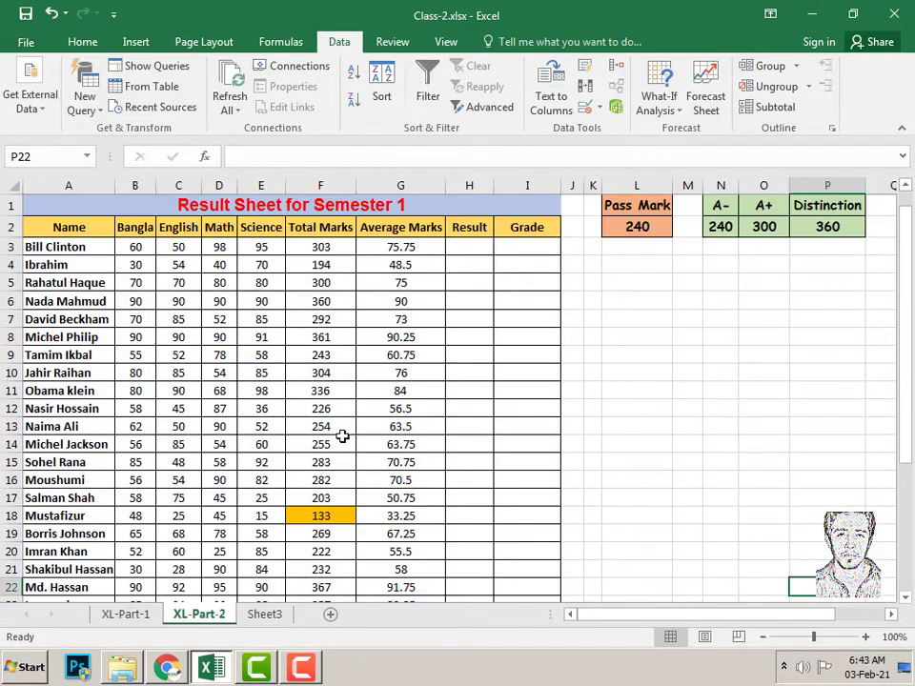
left_click(12, 247)
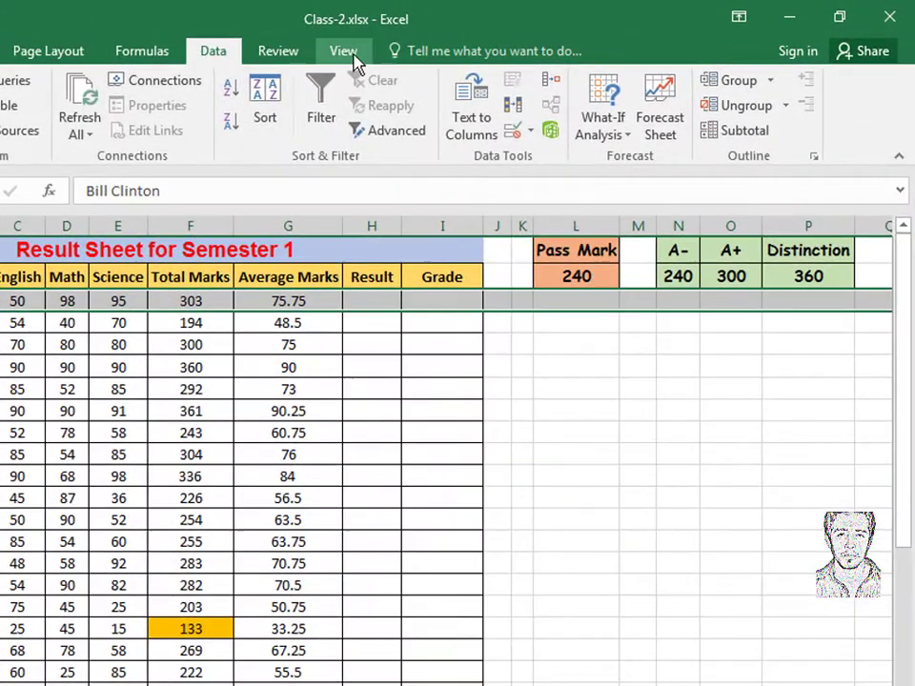
left_click(455, 45)
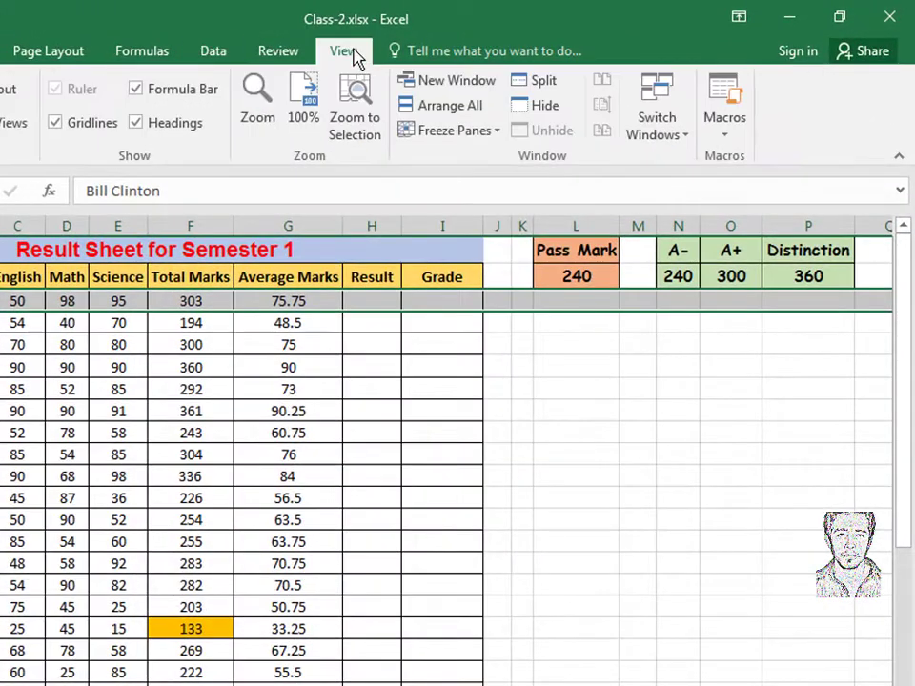
left_click(497, 136)
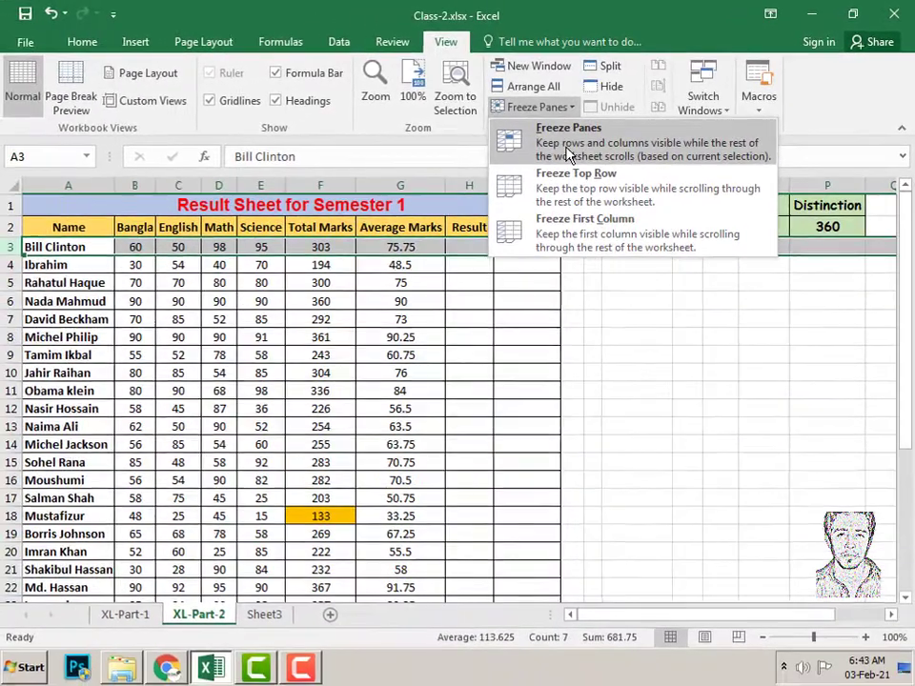
left_click(568, 154)
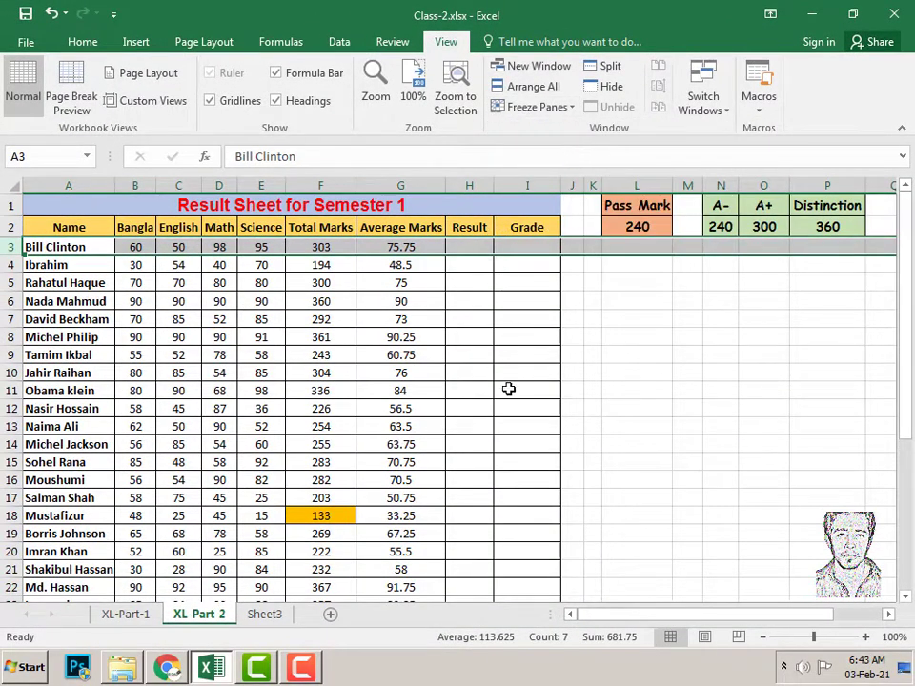
scroll(523, 401, "down", 3)
scroll(523, 402, "down", 3)
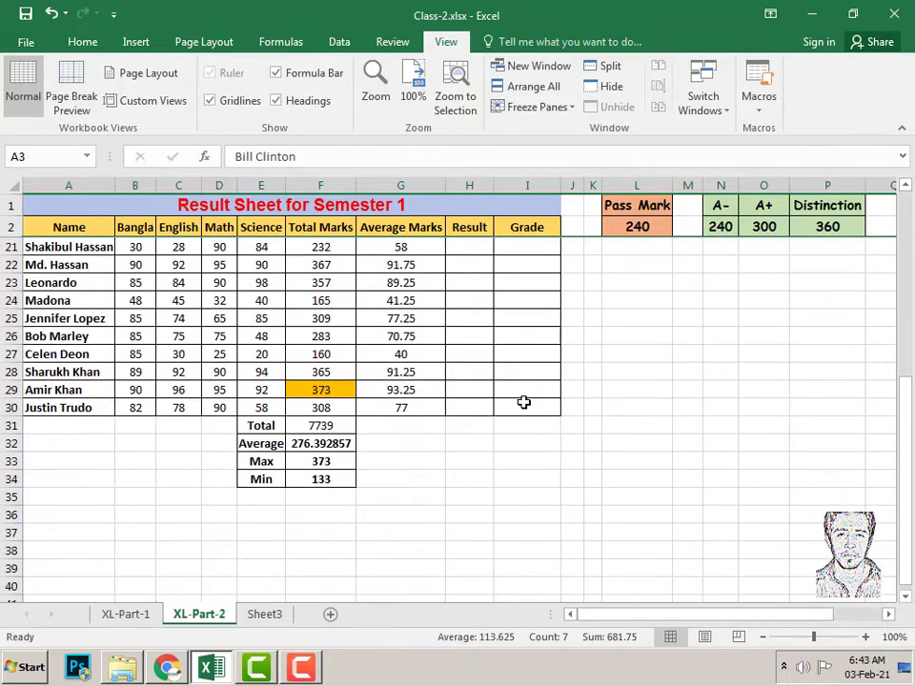
scroll(523, 402, "down", 2)
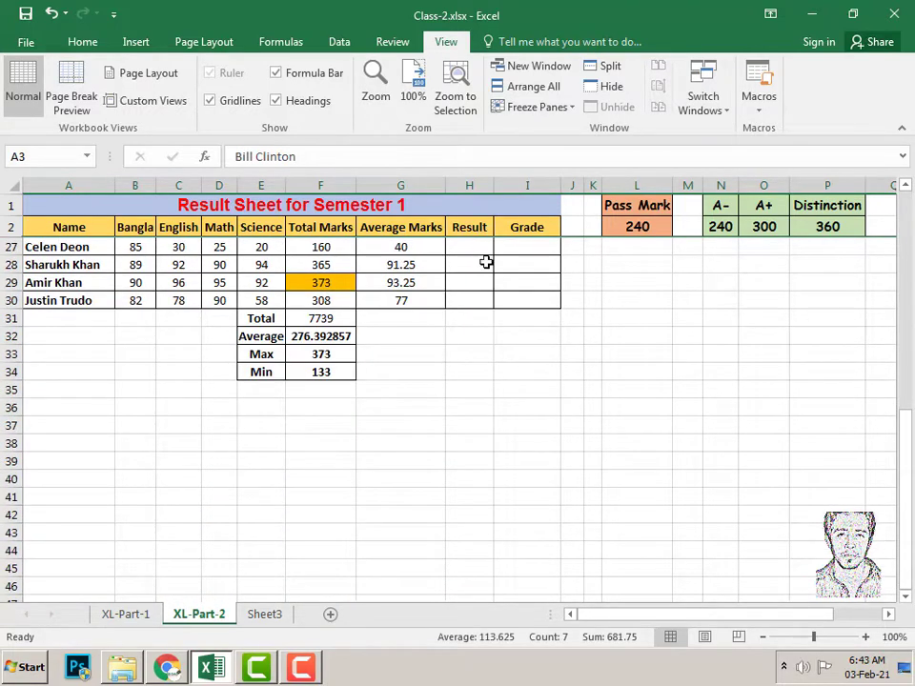
scroll(508, 314, "up", 8)
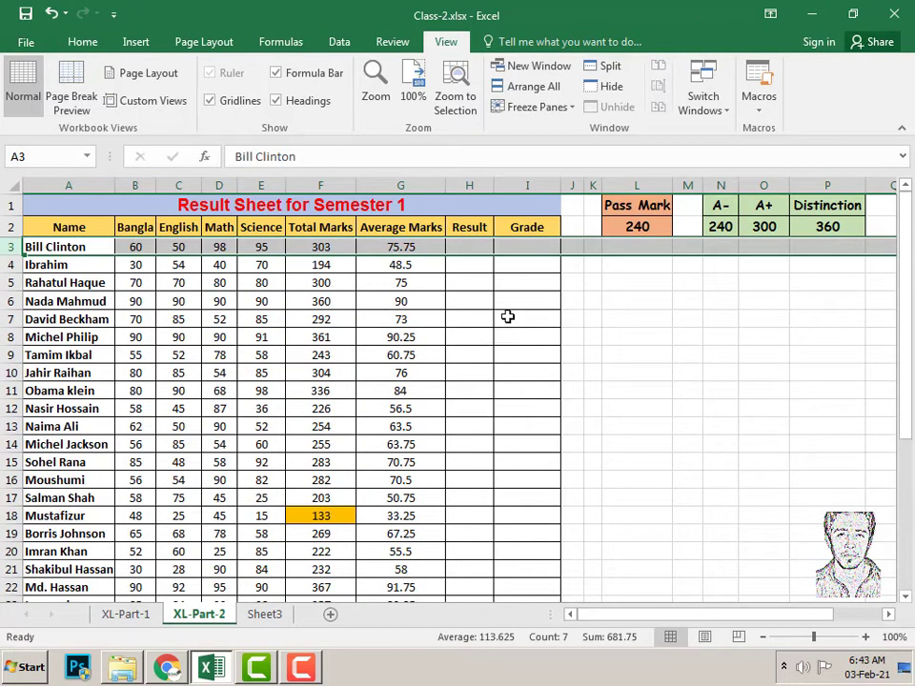
Step: Freeze the first column and scroll sideways to test it
left_click(573, 107)
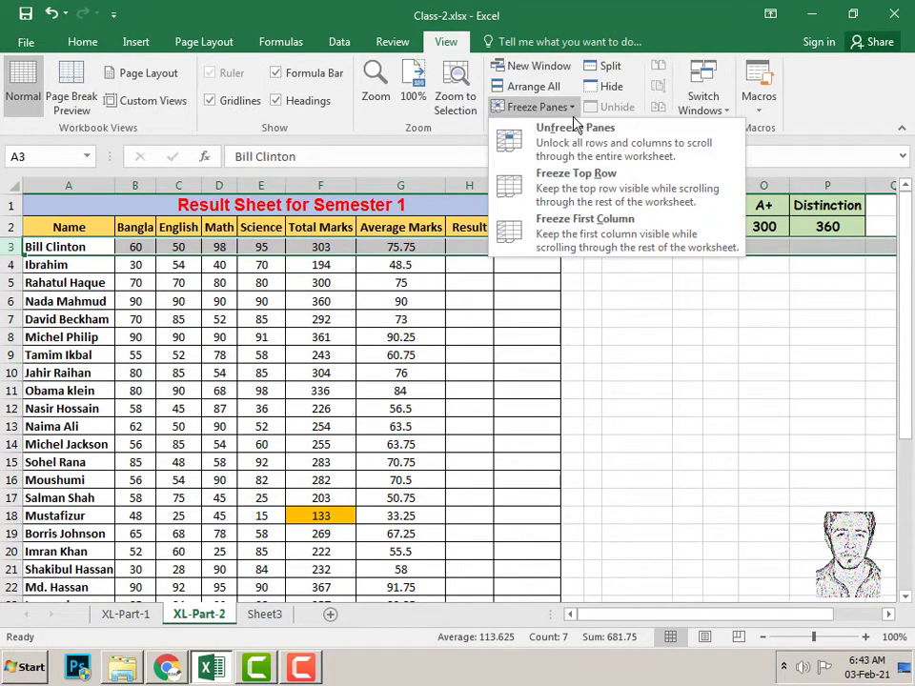
left_click(597, 242)
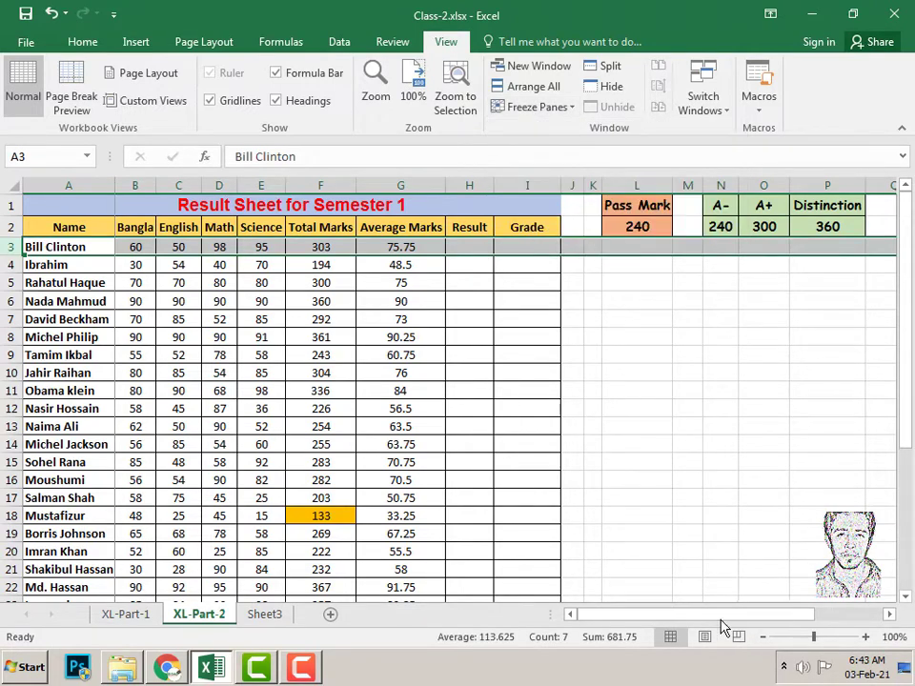
left_click_drag(715, 620, 836, 623)
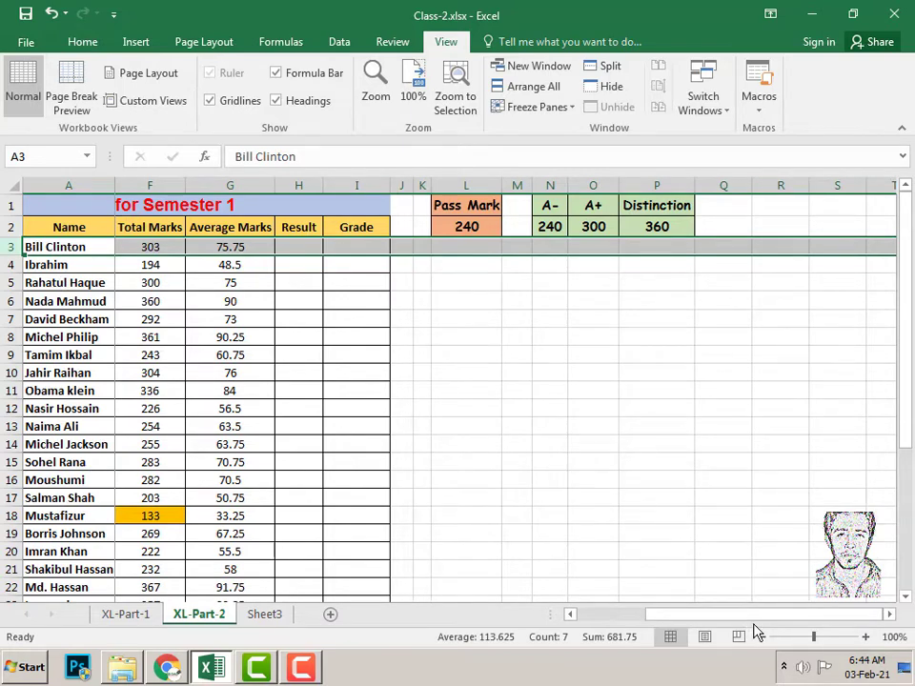
left_click_drag(759, 621, 660, 615)
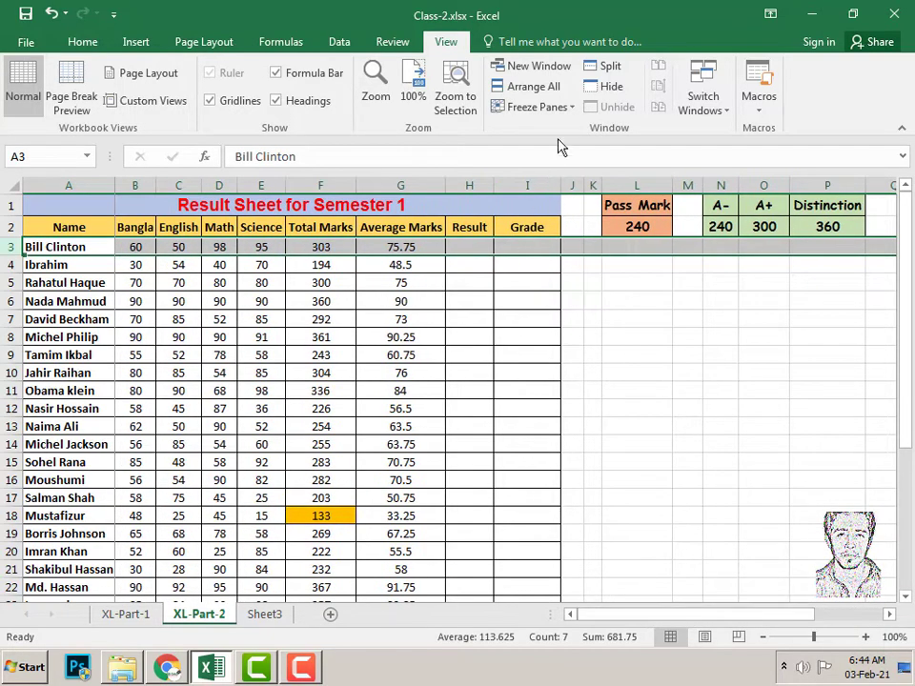
Step: Unfreeze all panes on the result sheet
left_click(568, 115)
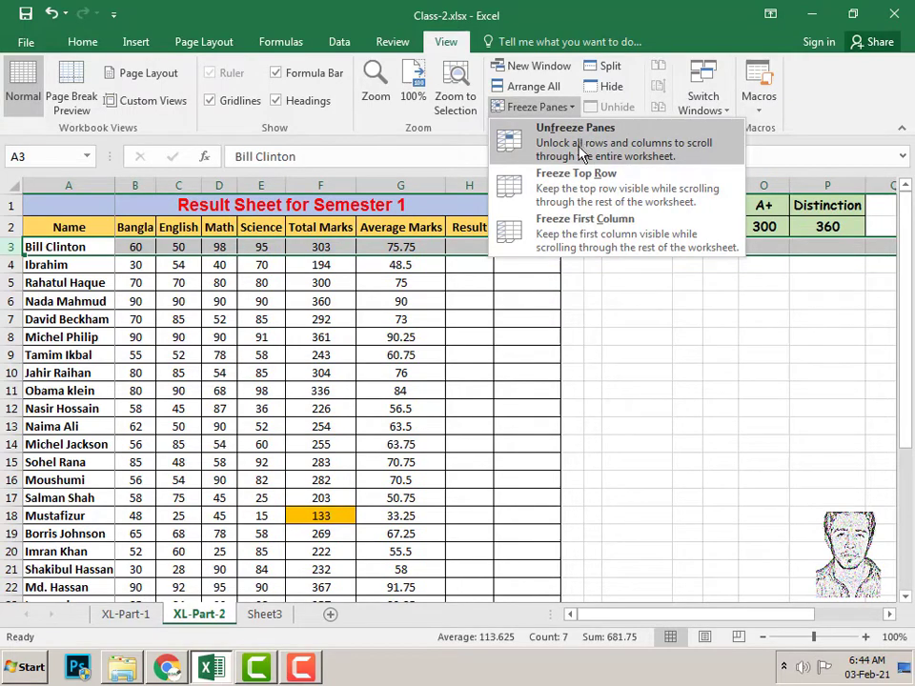
left_click(579, 153)
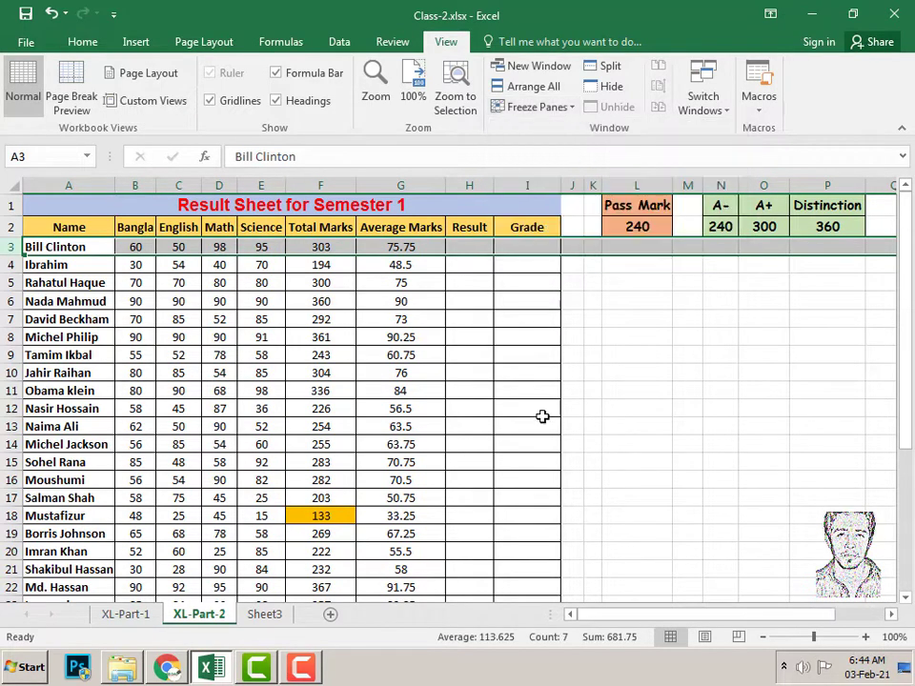
scroll(540, 445, "down", 4)
scroll(539, 445, "up", 4)
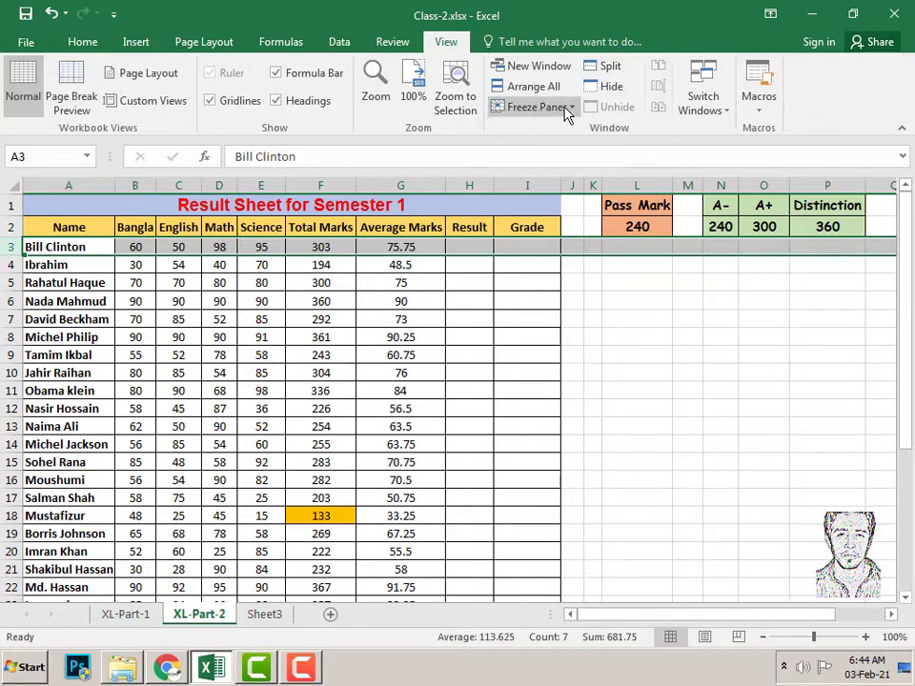
left_click(534, 106)
Step: Freeze the rows above row 3, then review the first student's marks and F3's =SUM(B3:E3) formula
left_click(576, 145)
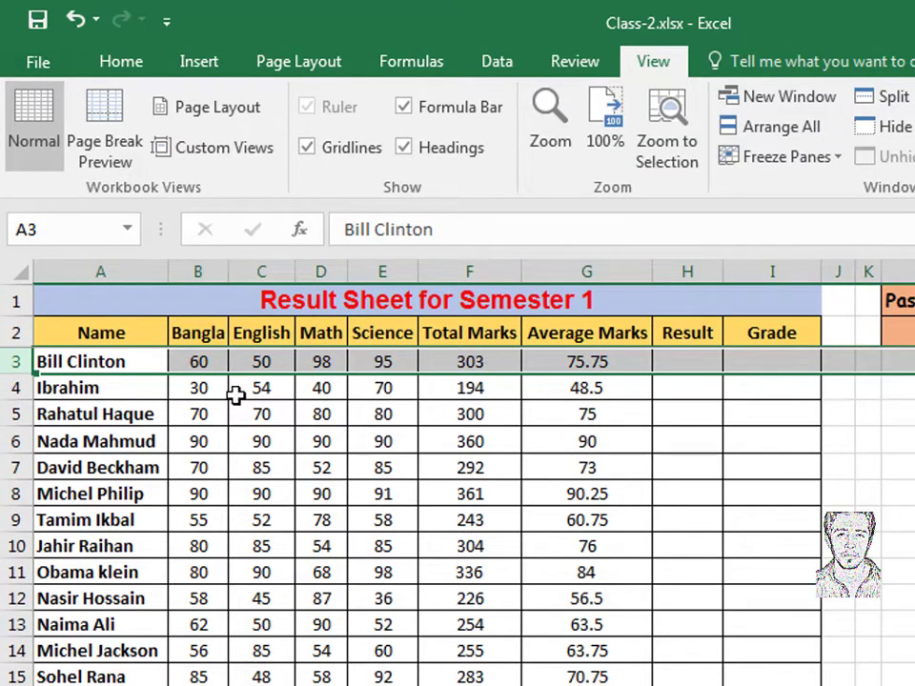
left_click(76, 360)
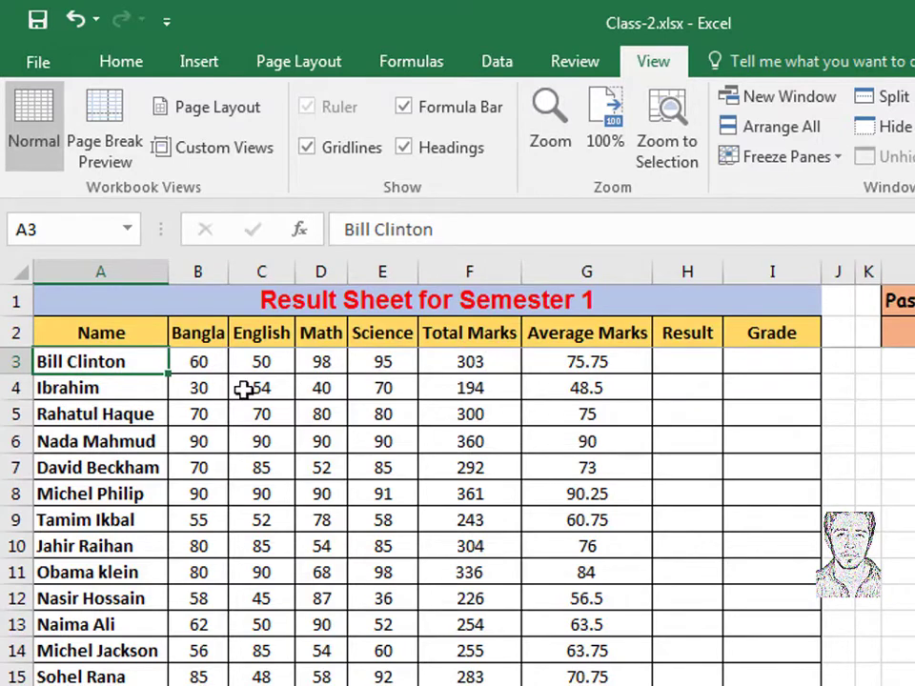
left_click(200, 364)
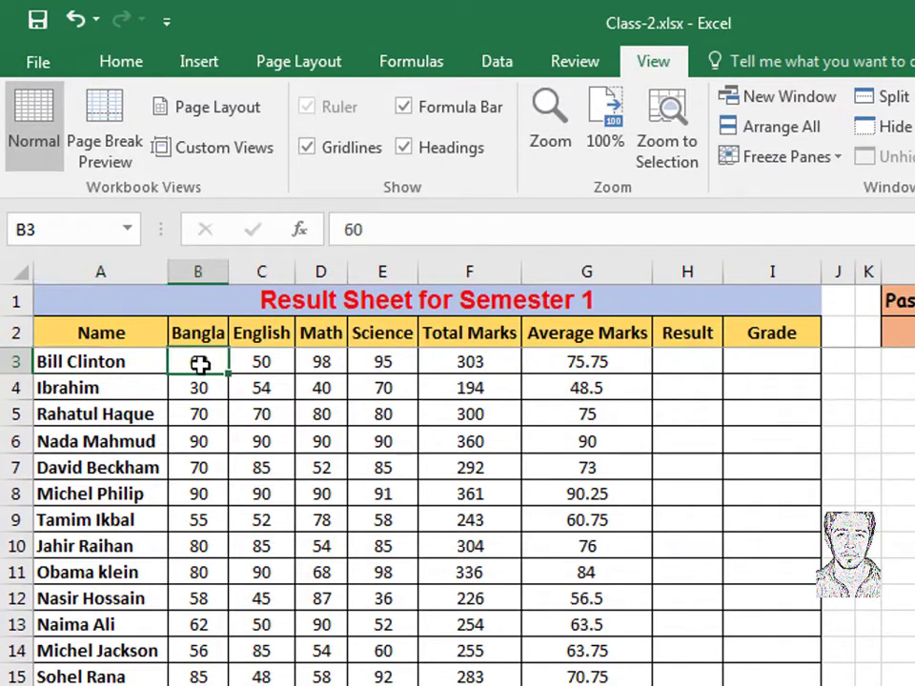
left_click(267, 366)
left_click(325, 364)
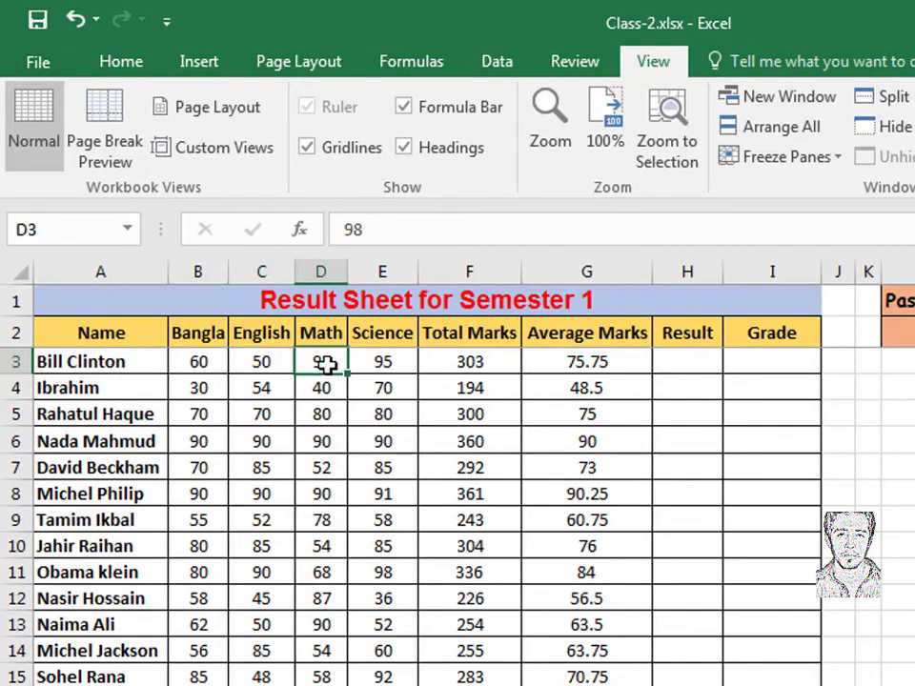
left_click(397, 360)
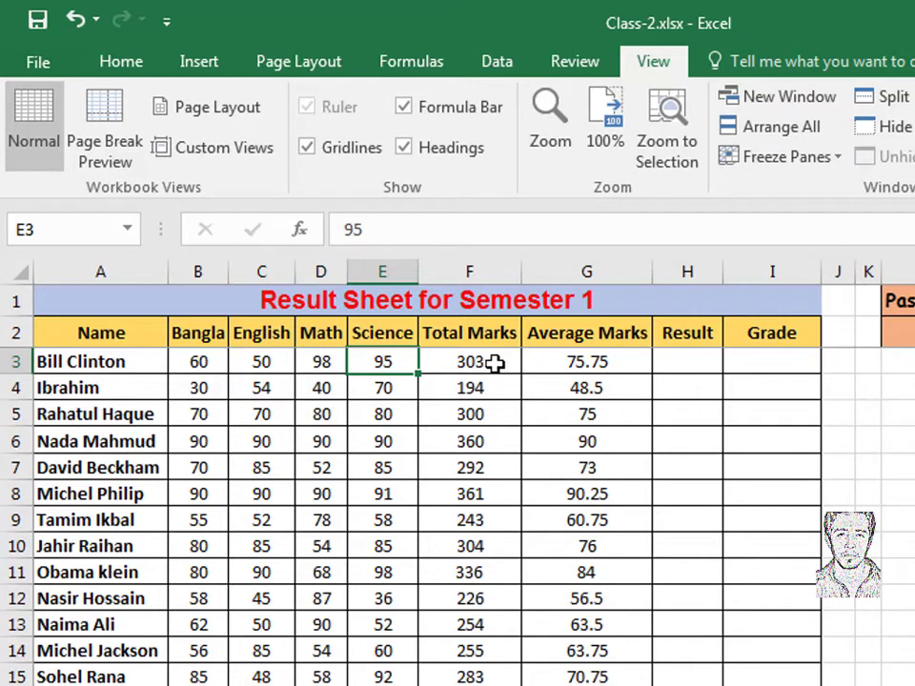
left_click(495, 363)
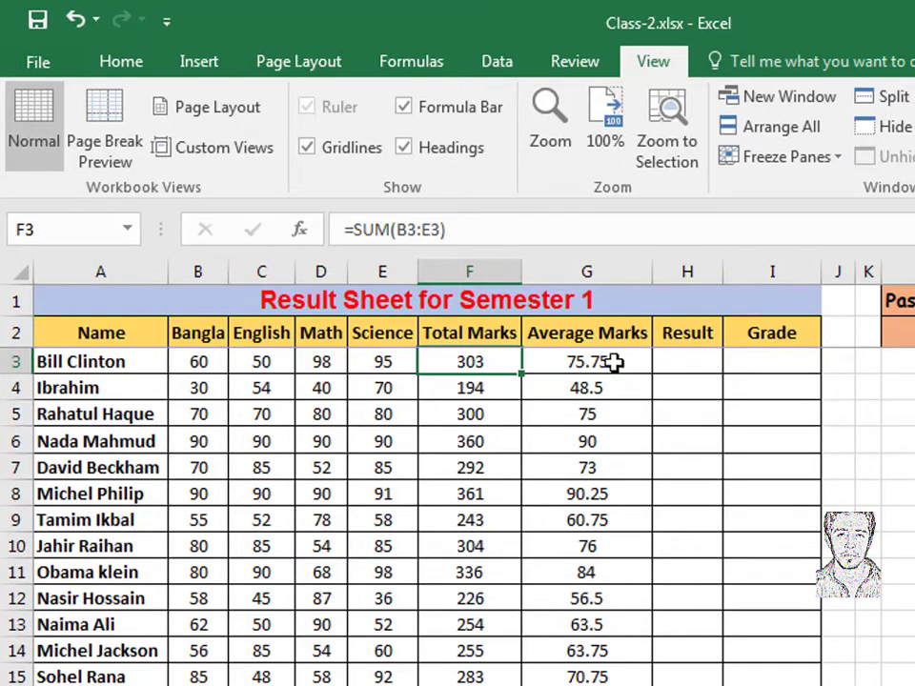
double_click(486, 362)
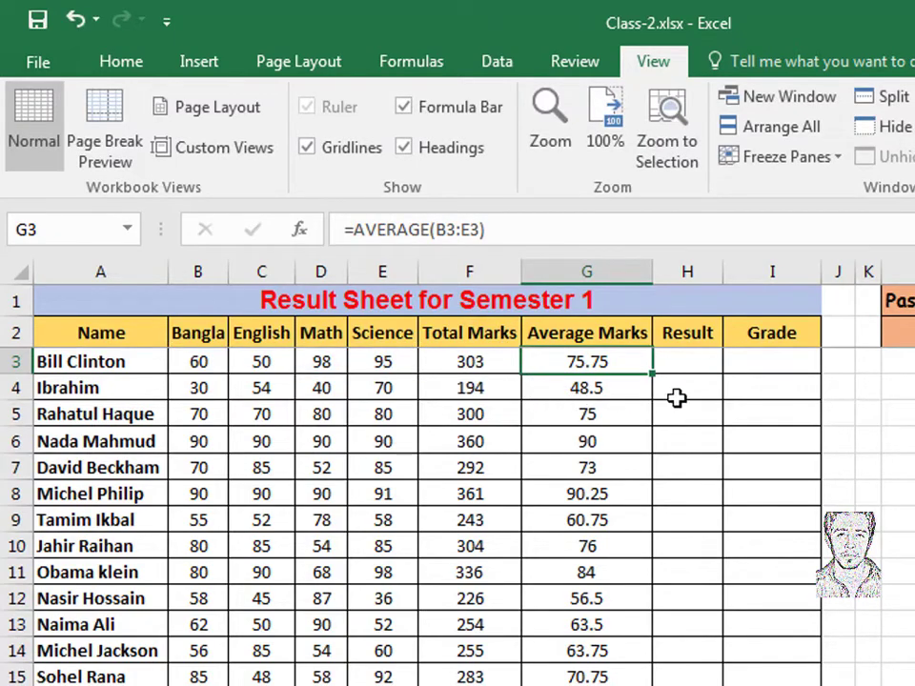
Step: Leave F3's formula unchanged and select the first student's Result cell H3
left_click(702, 367)
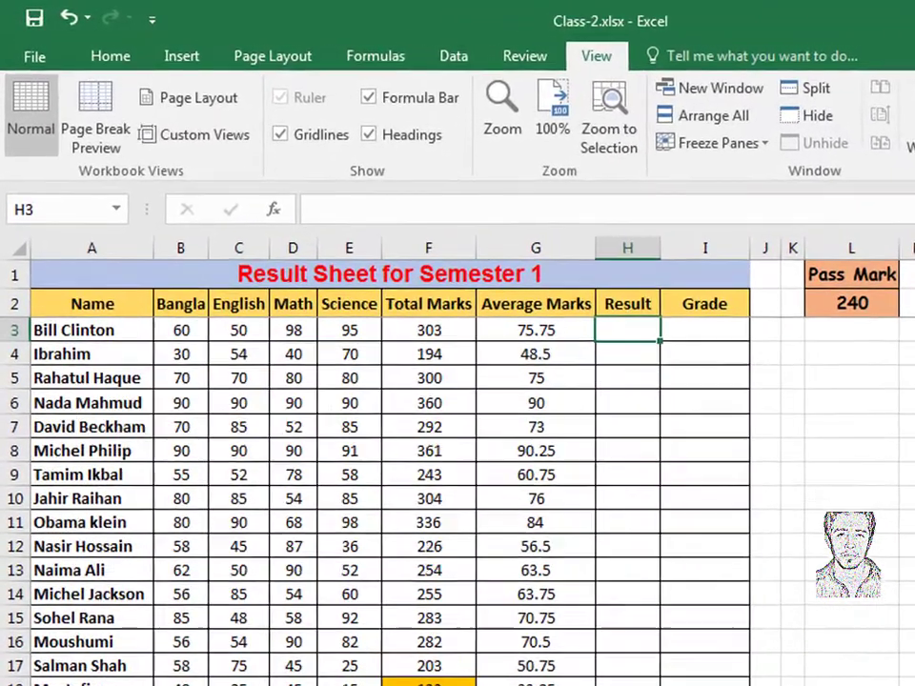
Step: Enter =IF(F3>240,"P","F") in H3 so the first student's 303 total shows P
type("=")
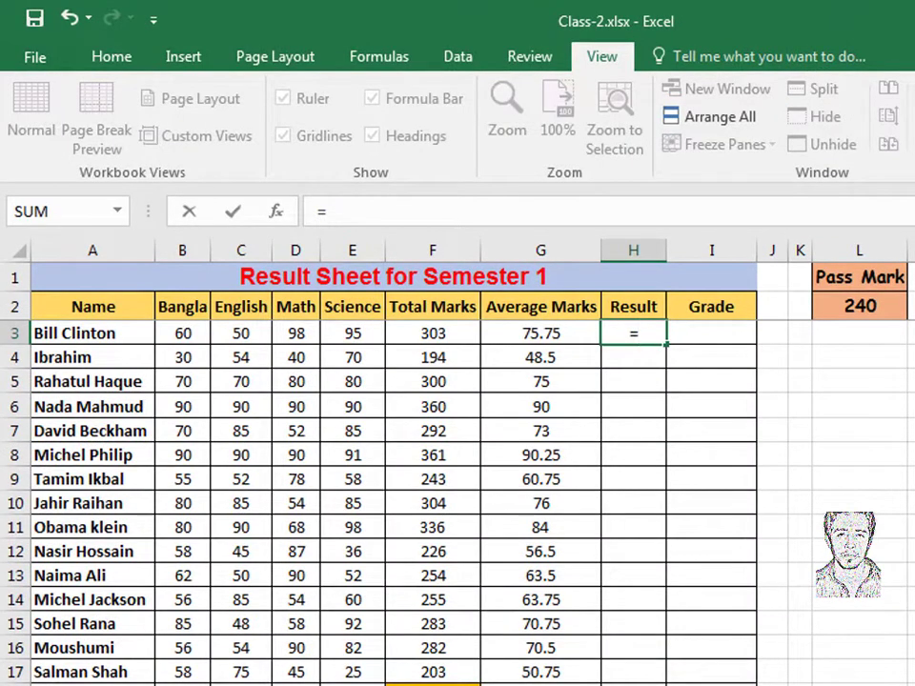
type("if")
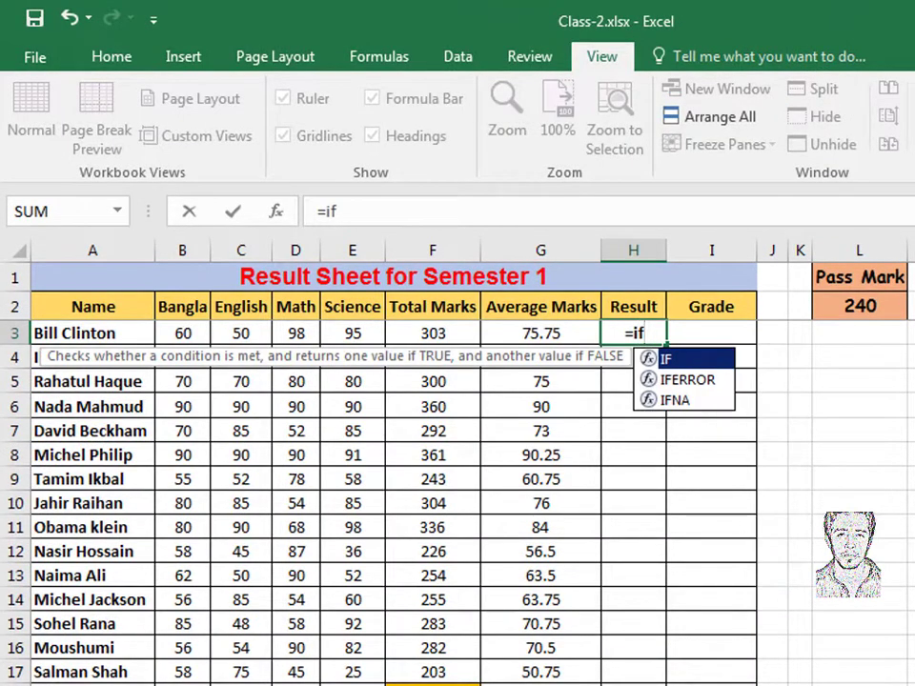
type("(")
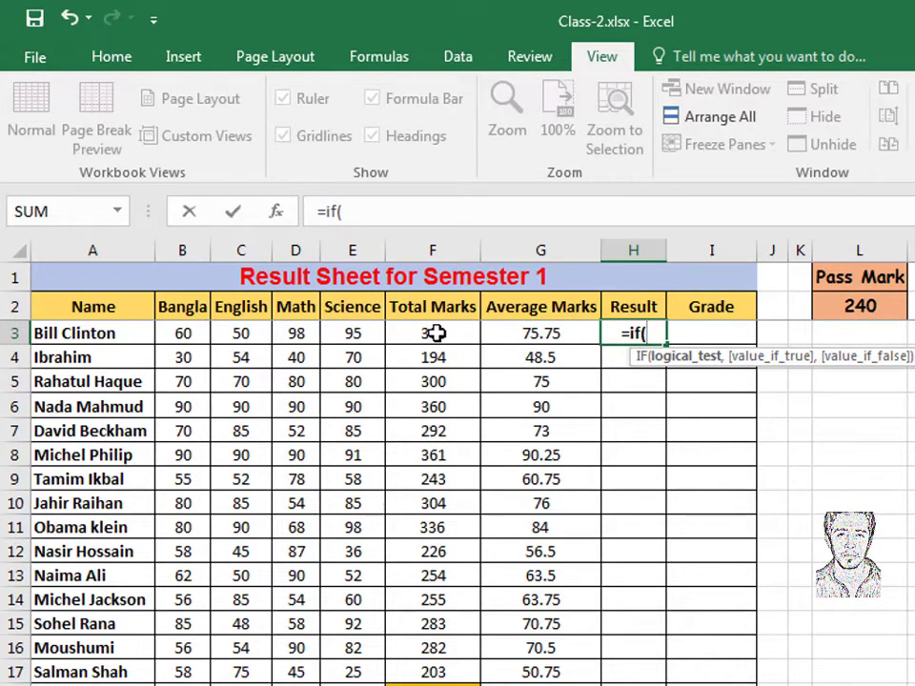
left_click(436, 332)
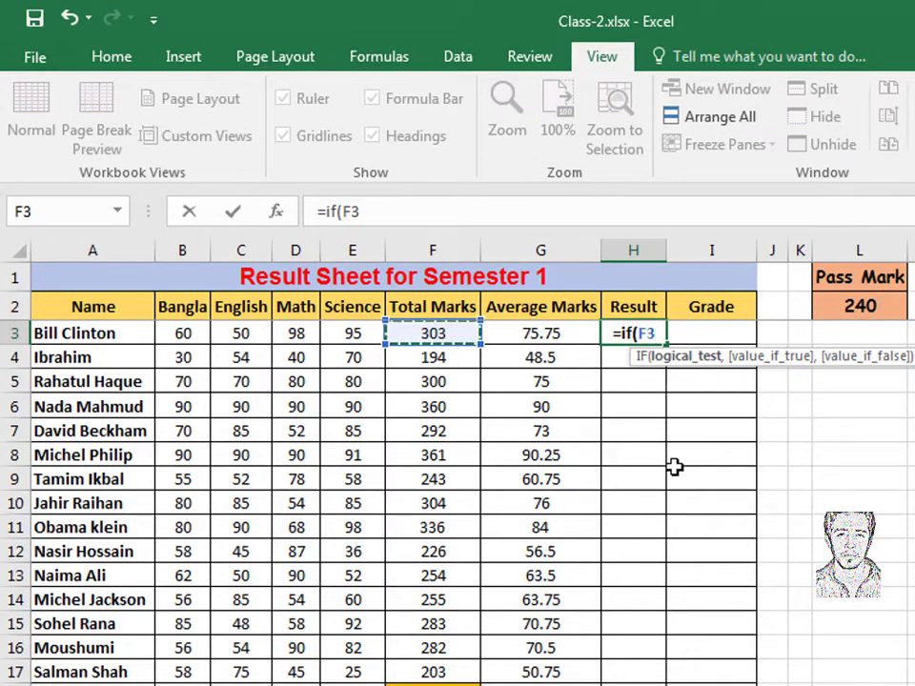
type(">")
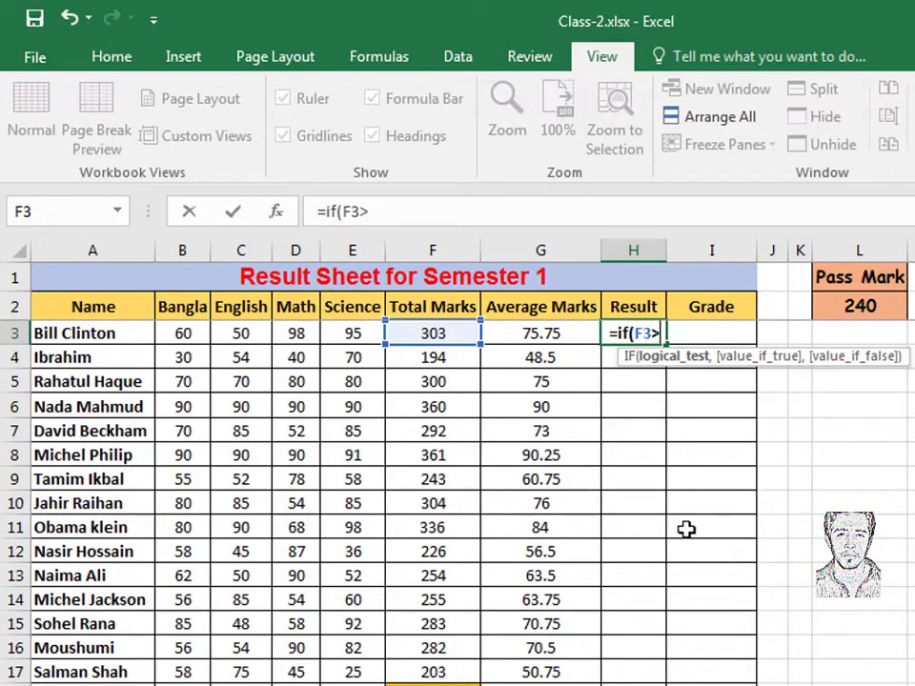
type("2")
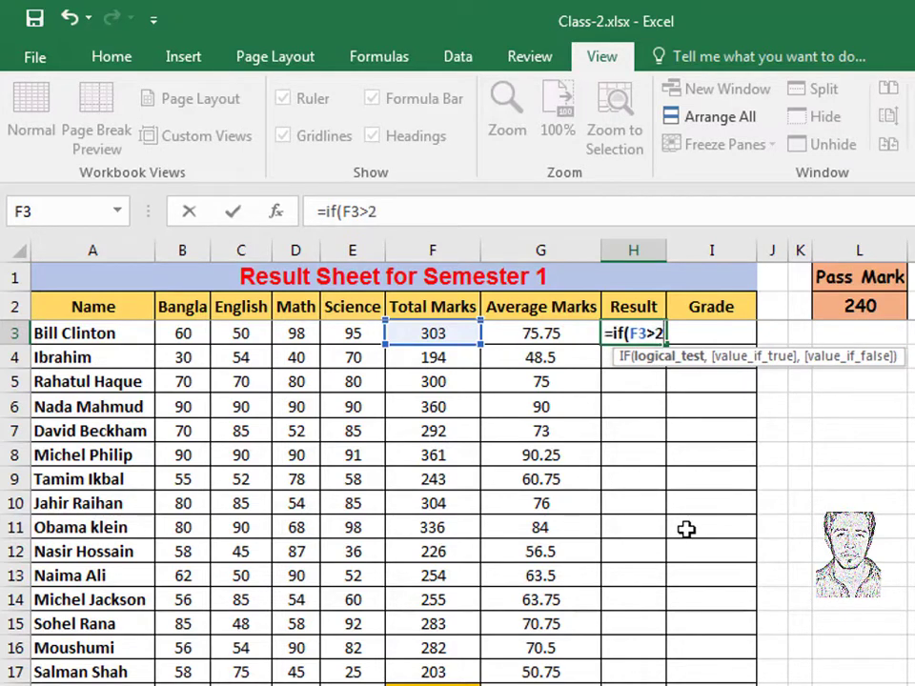
type("40")
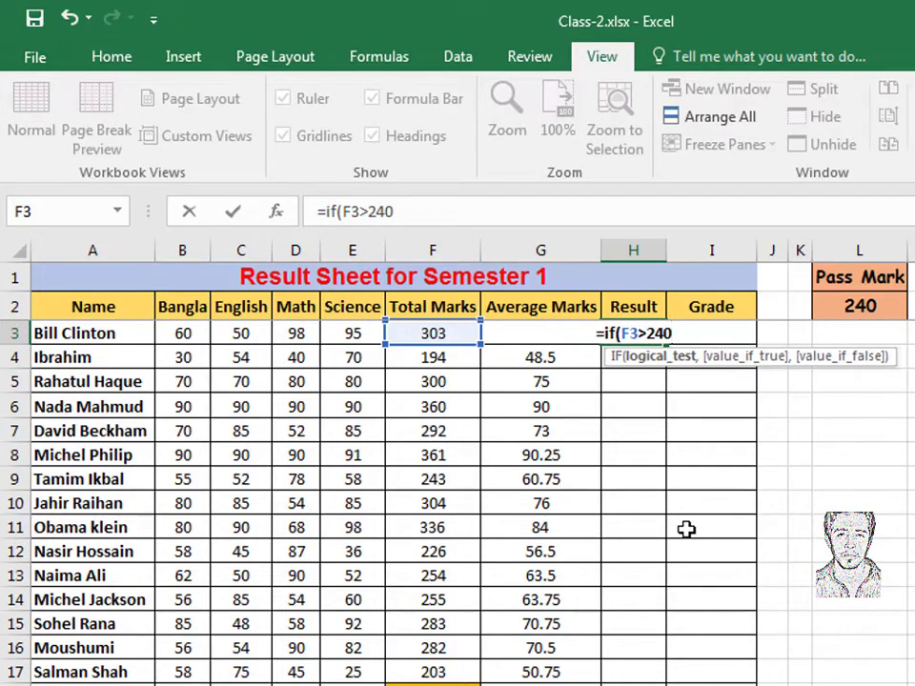
type(",")
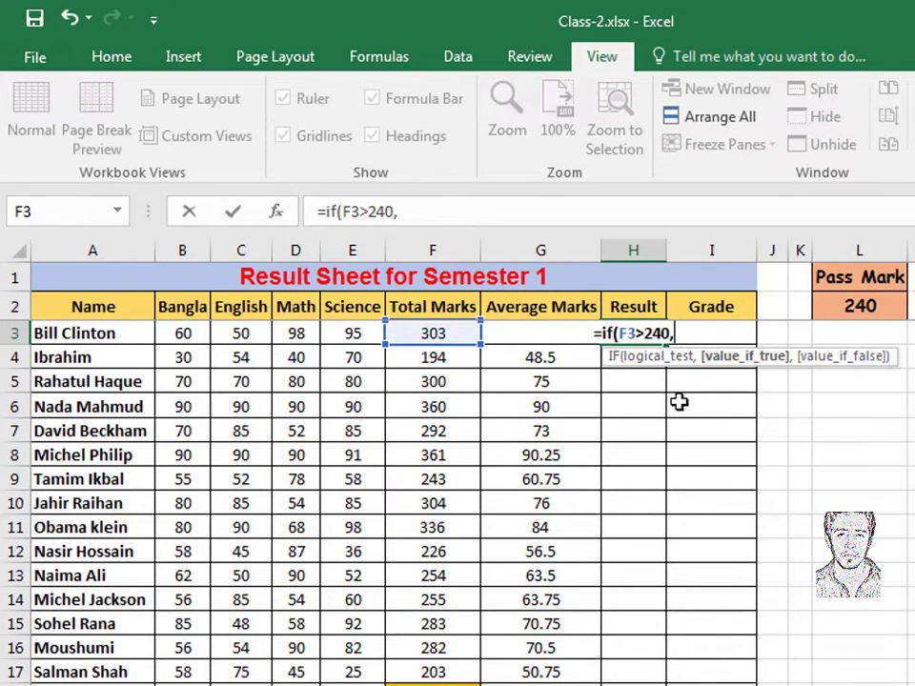
type("\"")
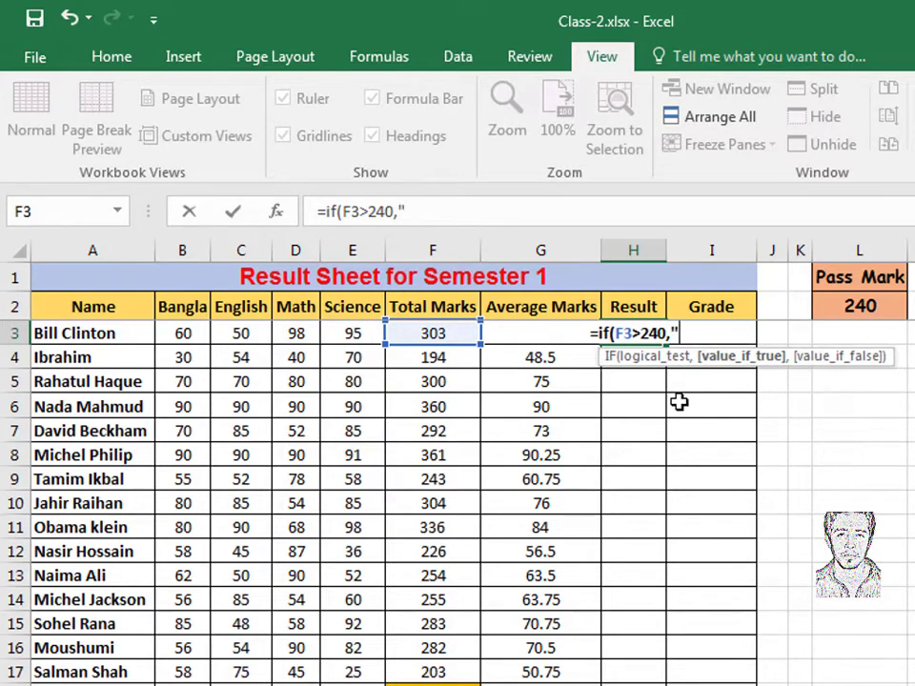
type("P")
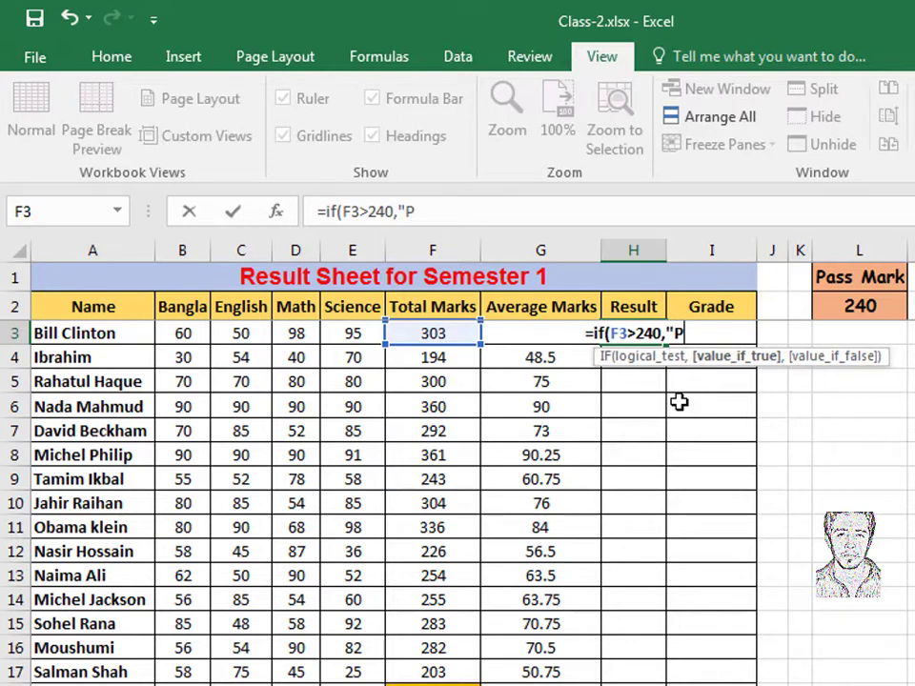
type("\"")
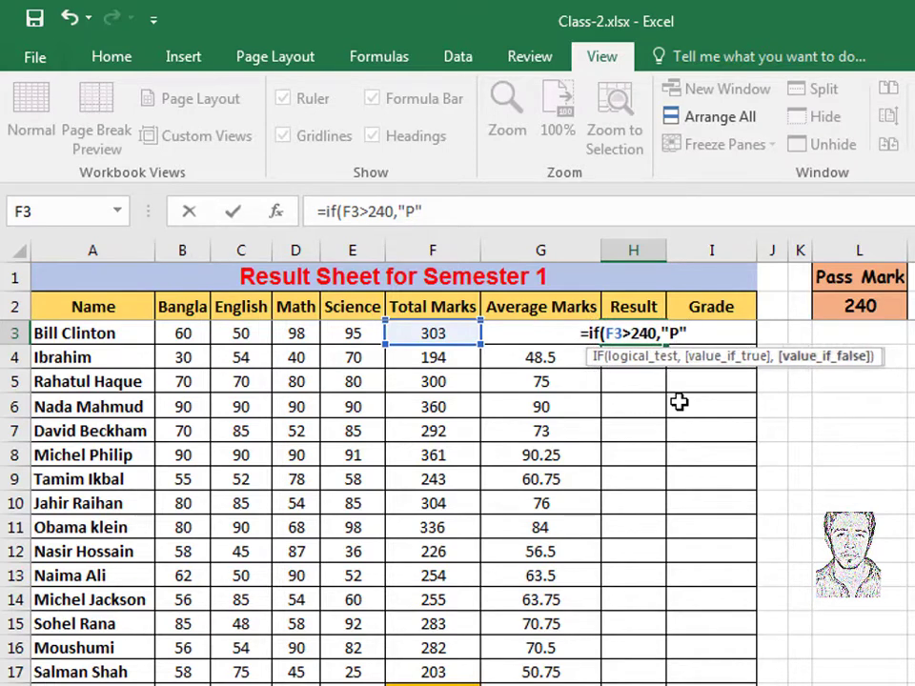
type(",")
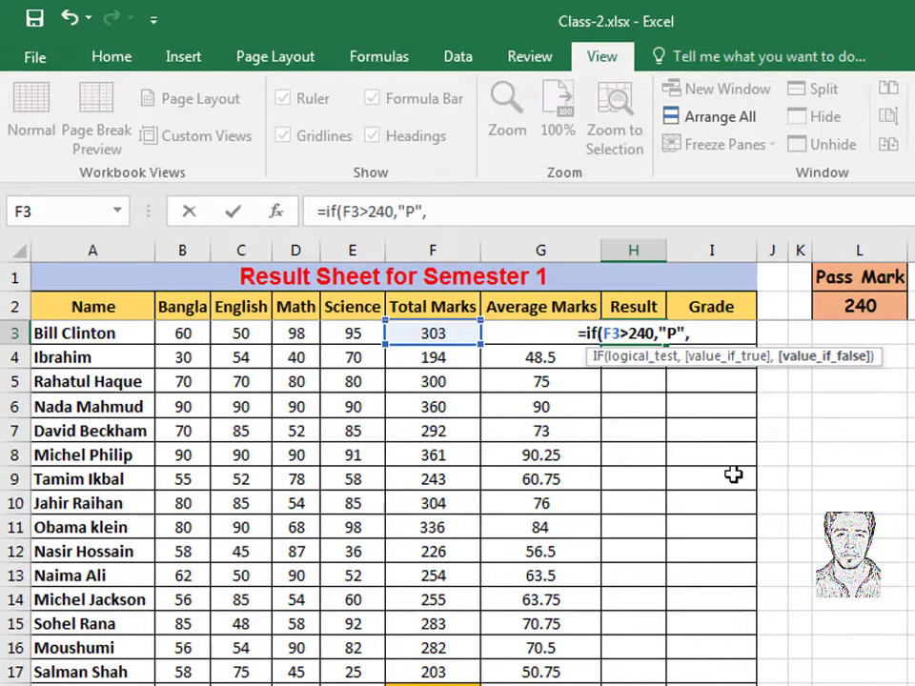
type("\"")
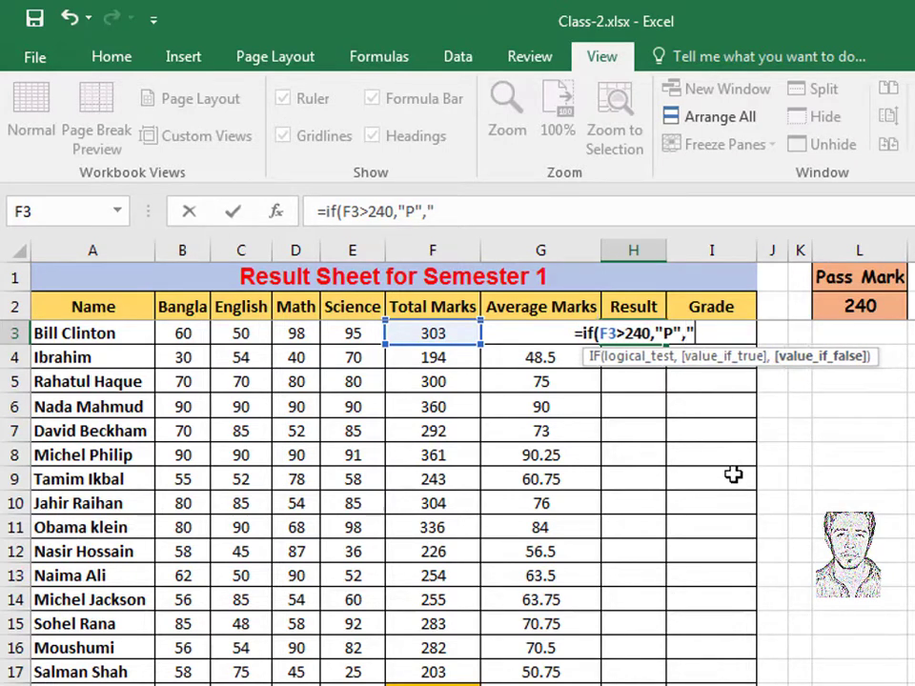
type("F")
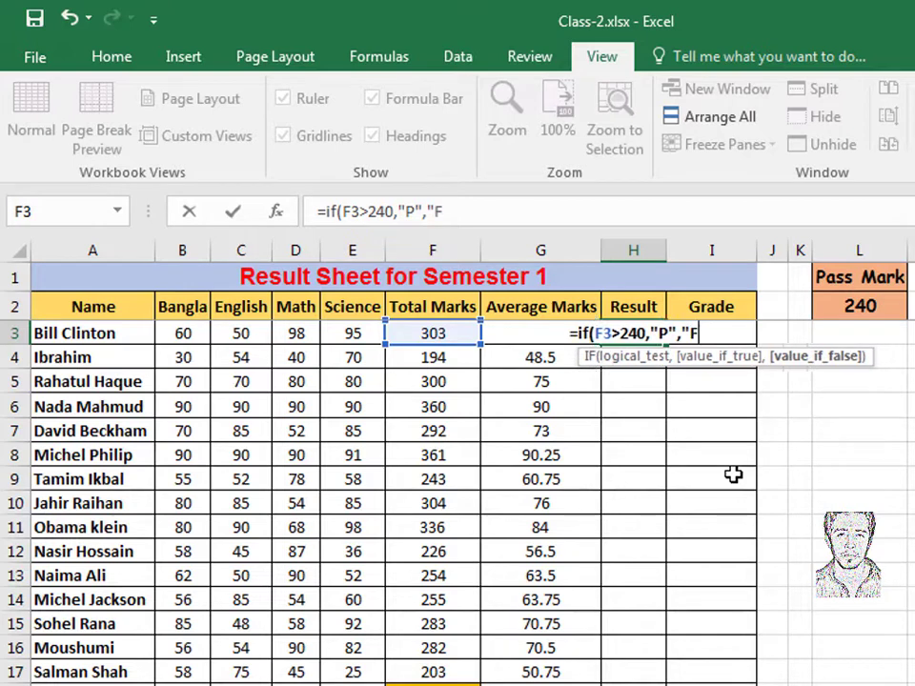
type("\"")
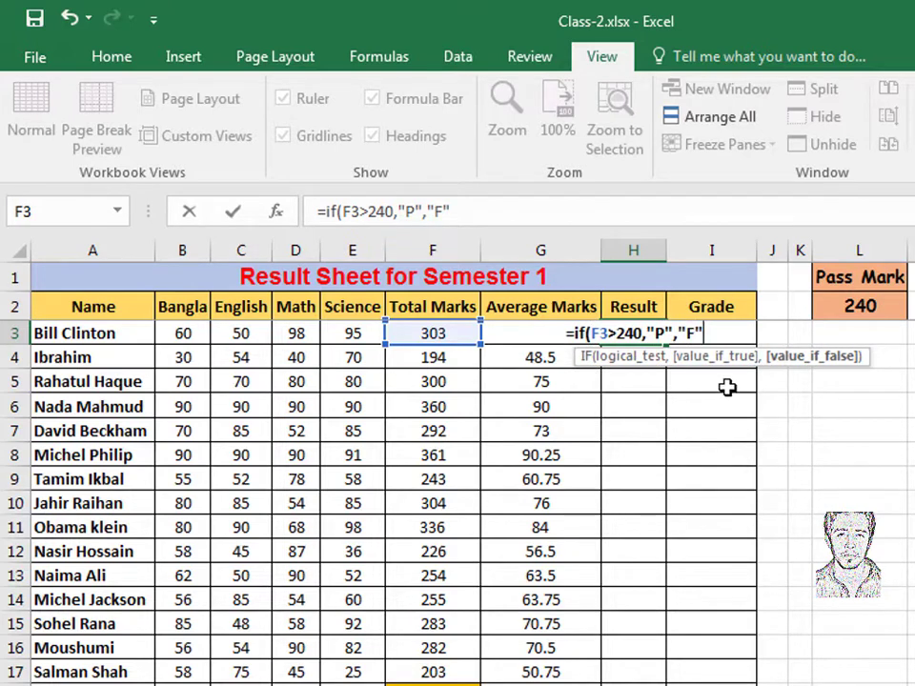
type(")")
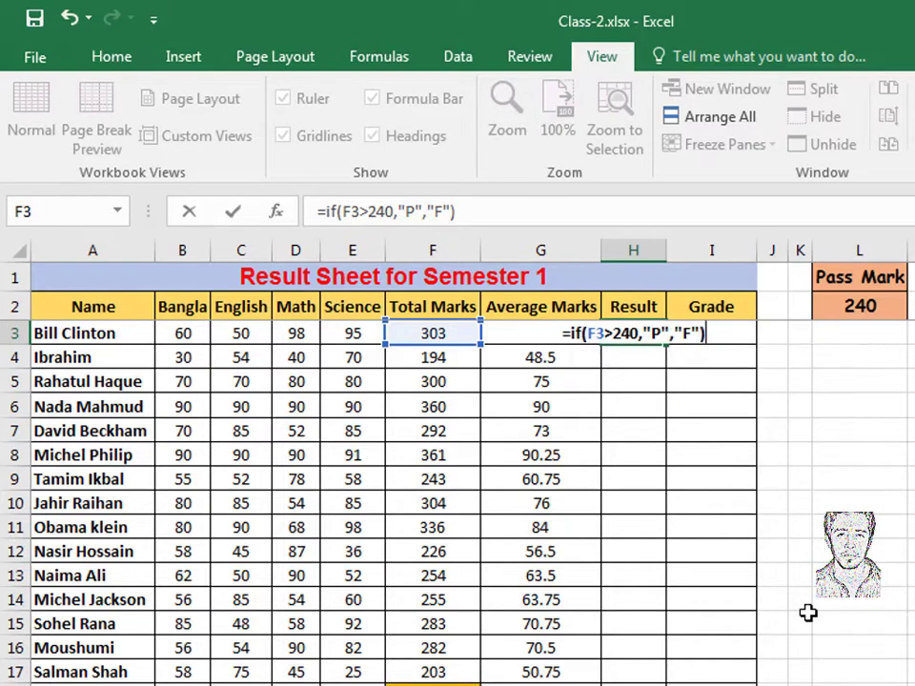
key("Return")
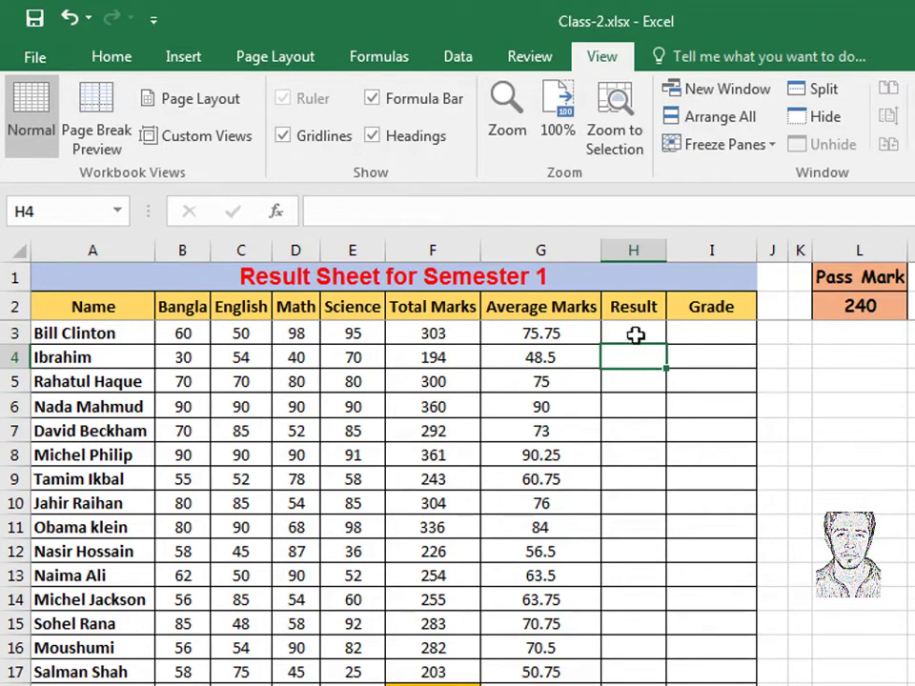
Step: Set the first student's Math mark in D3 to 60 and Science mark in E3 to 70, totalling 240
left_click(297, 335)
type("6")
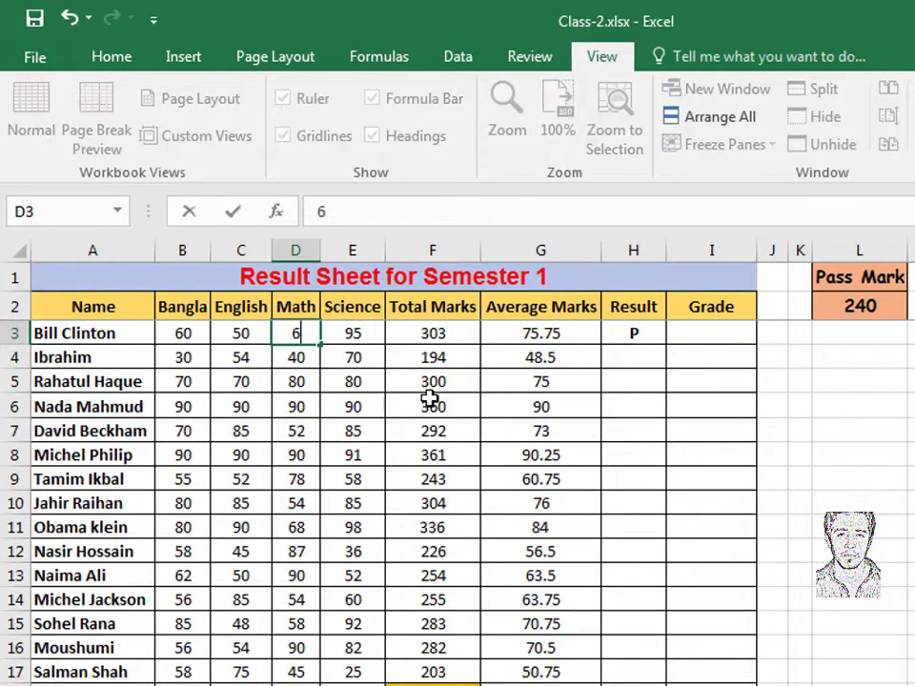
type("0")
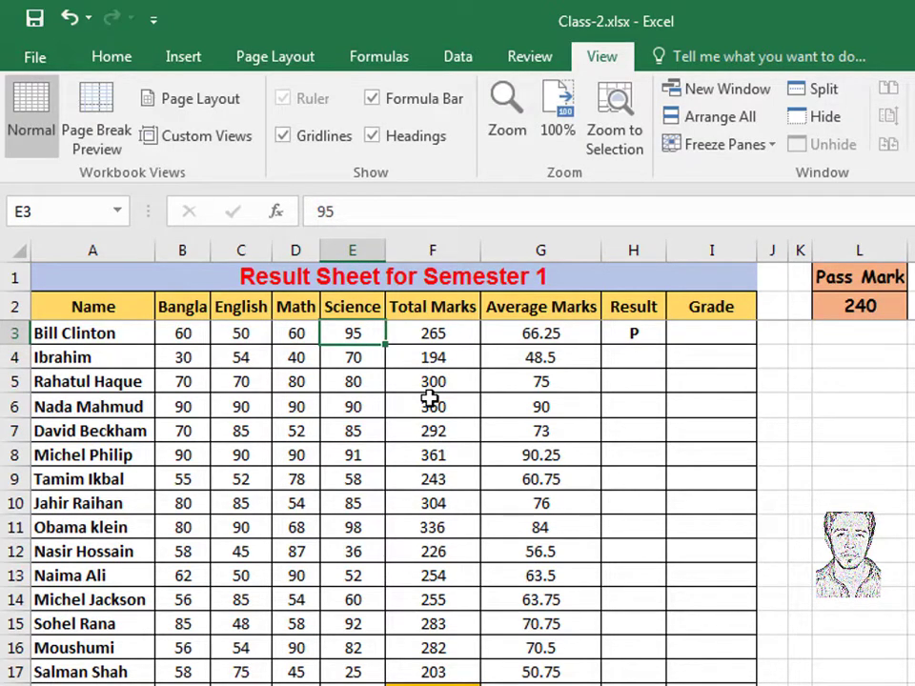
type("60")
key("Tab")
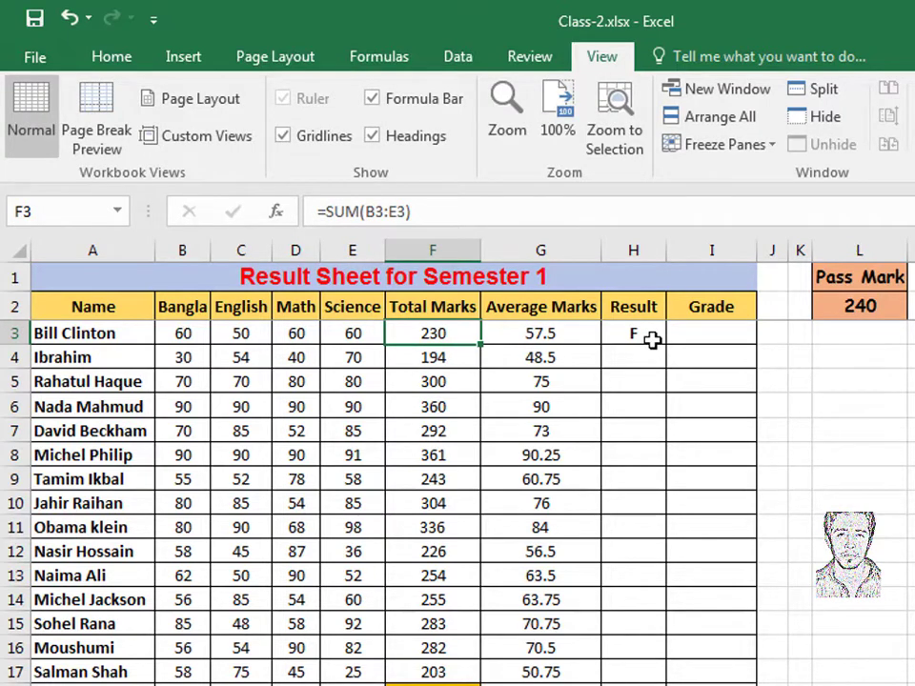
left_click(357, 332)
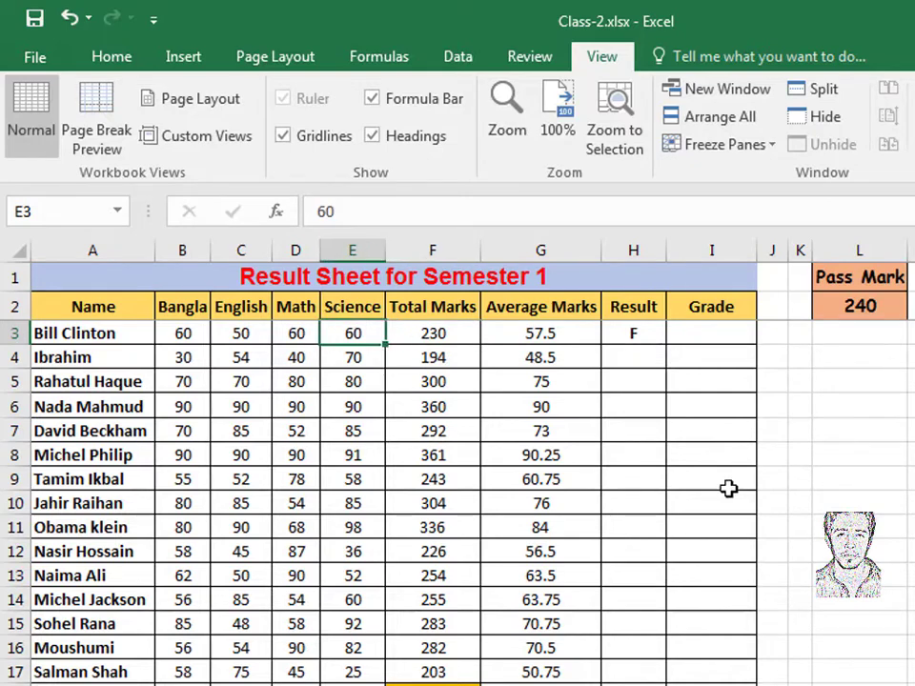
type("70")
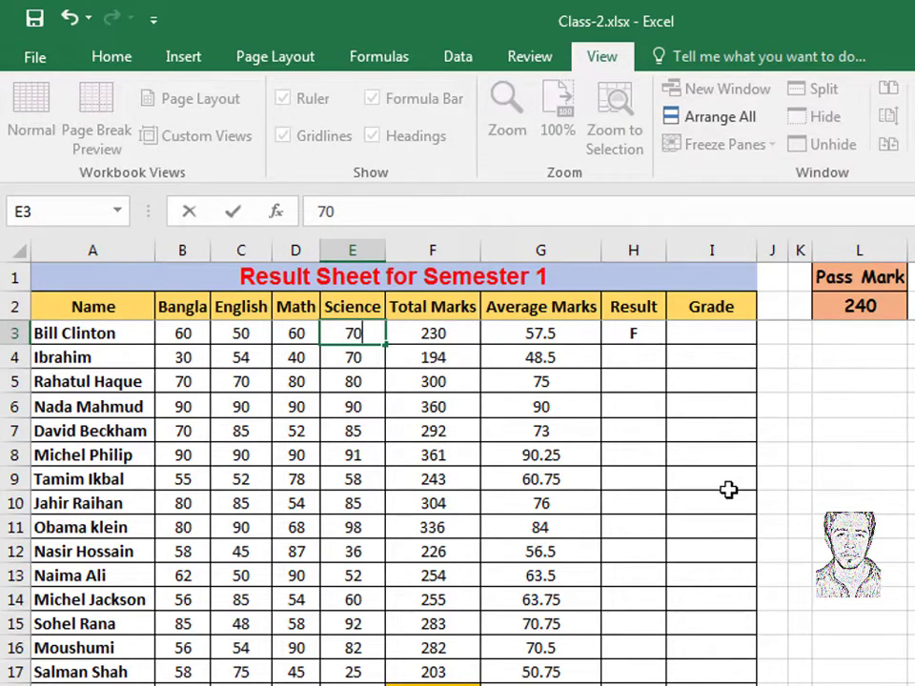
key("Return")
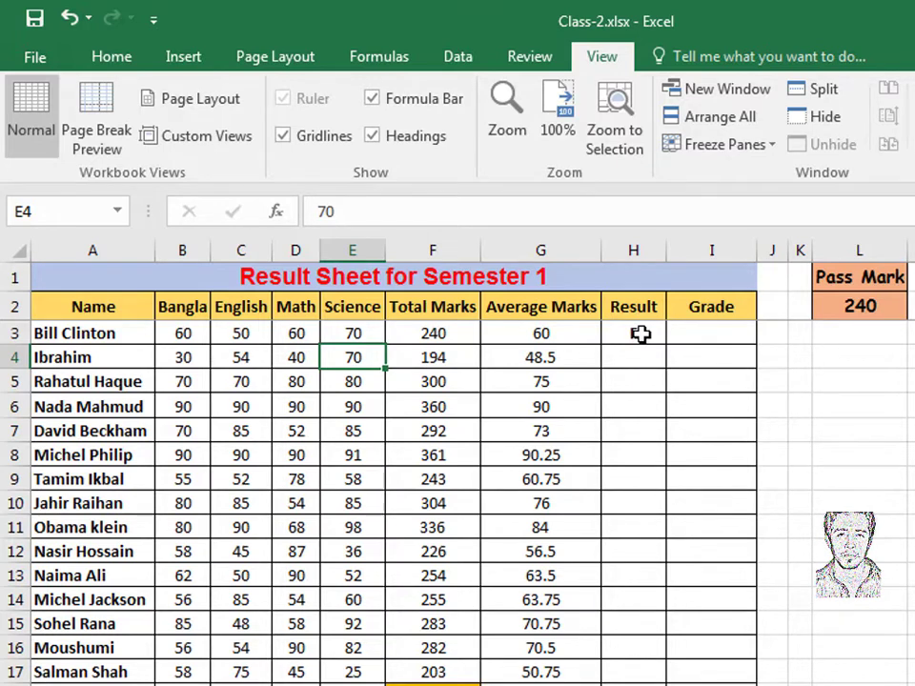
Step: Change H3's formula to =IF(F3>=240,"P","F") so the 240 total shows P
left_click(639, 333)
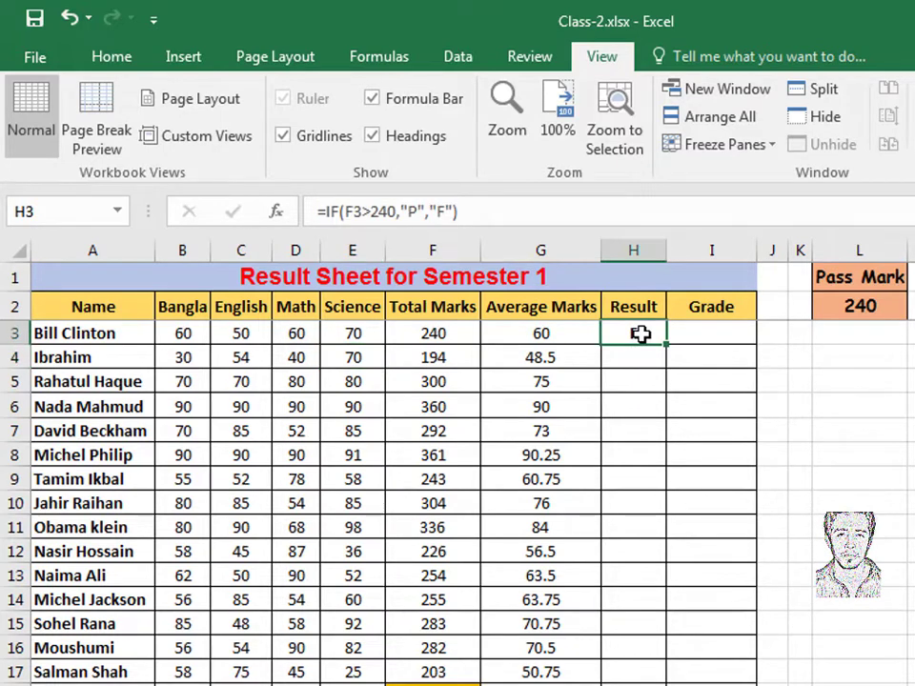
left_click_drag(487, 213, 315, 212)
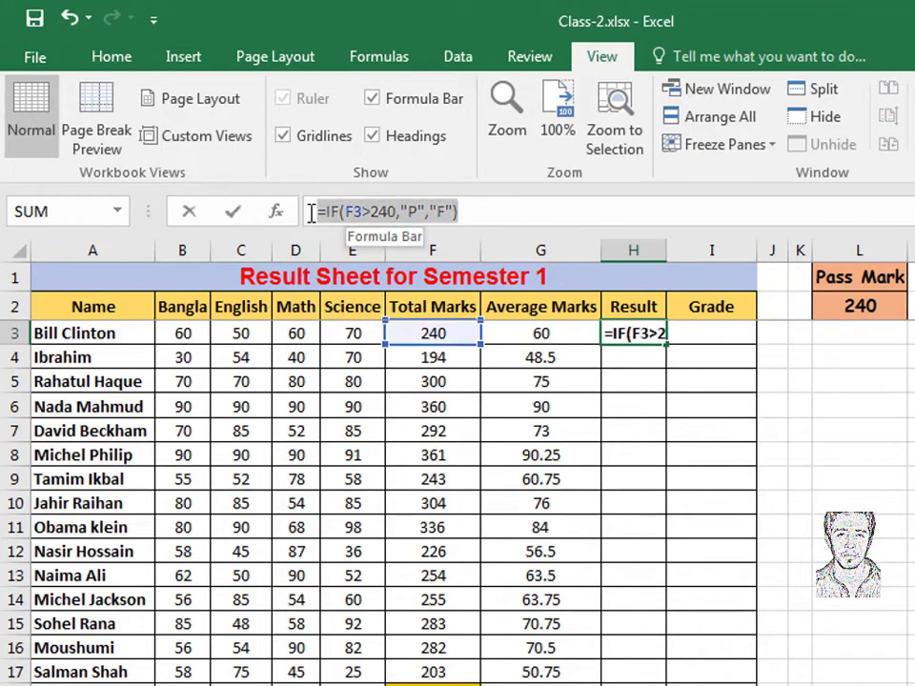
double_click(655, 333)
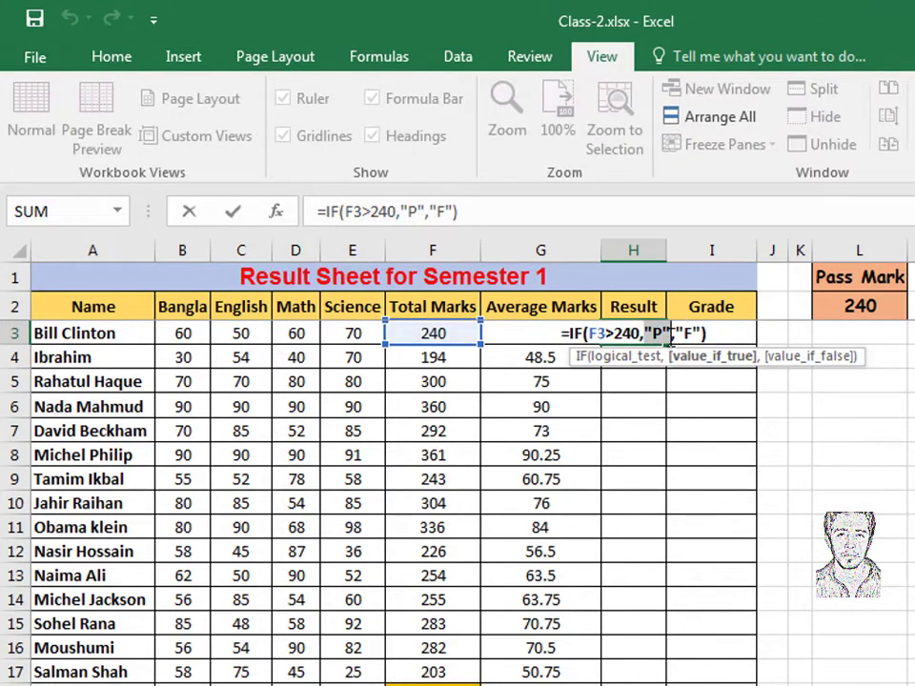
left_click(672, 333)
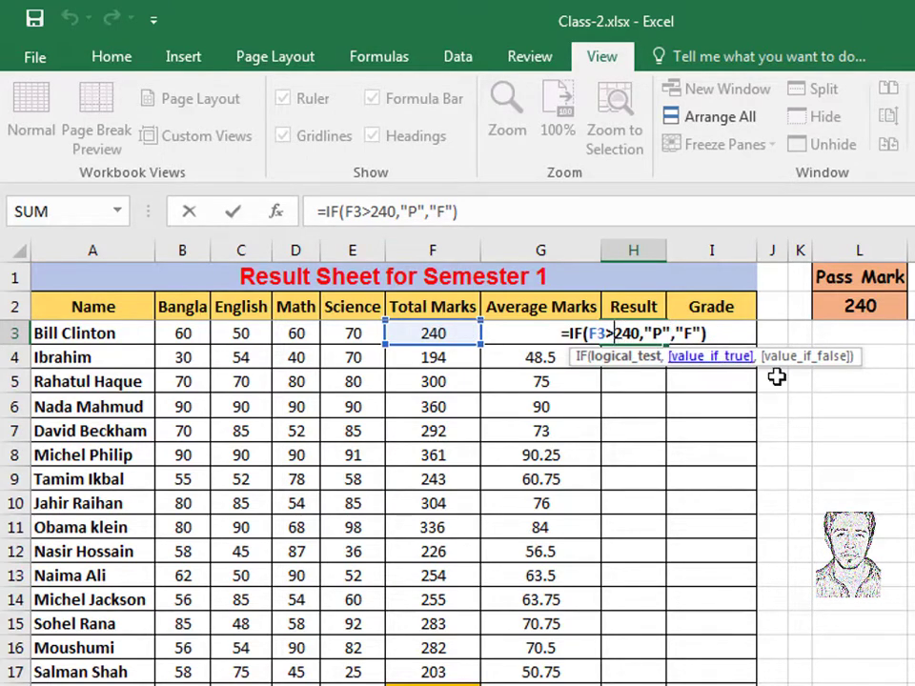
left_click(624, 356)
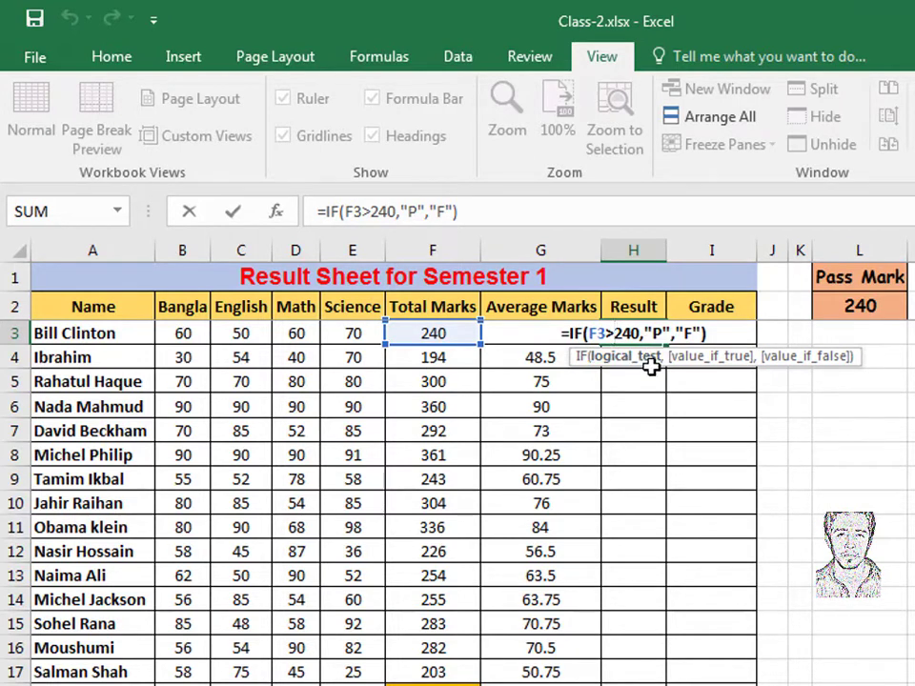
type("=")
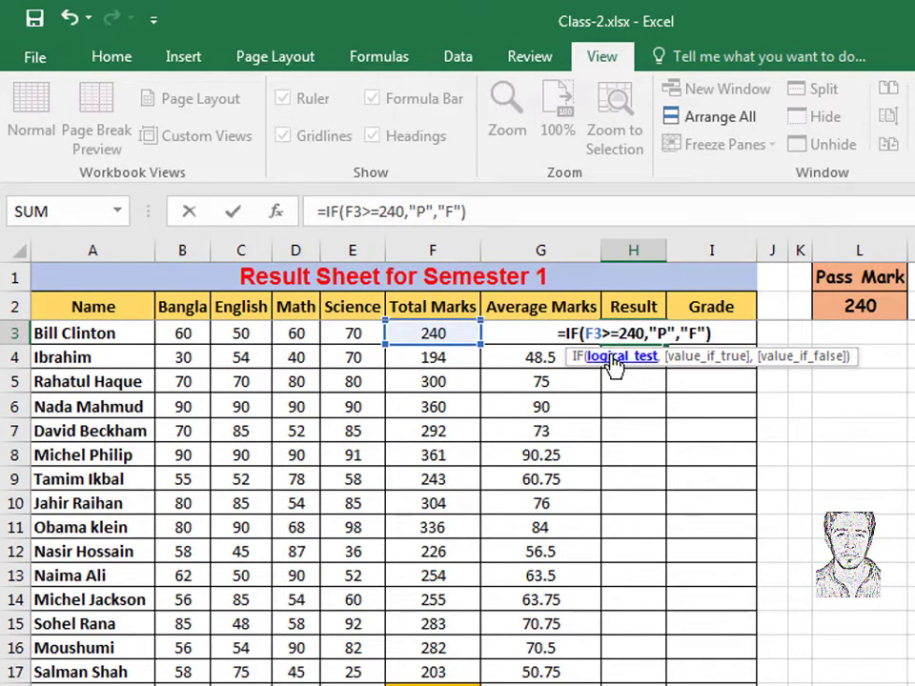
key("Return")
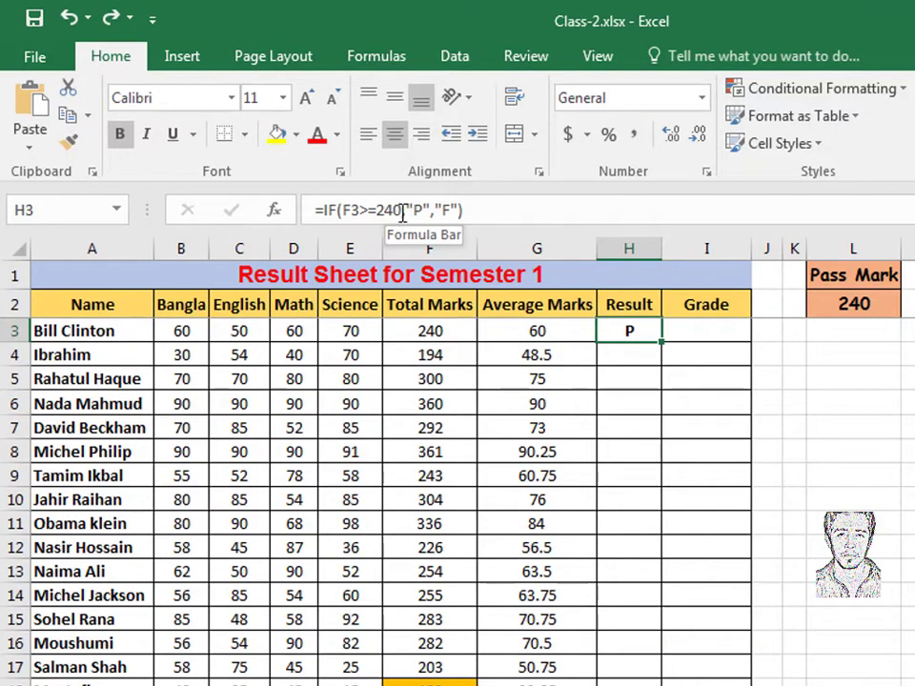
Step: Replace 240 in H3's formula with the Pass Mark cell L2, giving =IF(F3>=L2,"P","F")
left_click(400, 212)
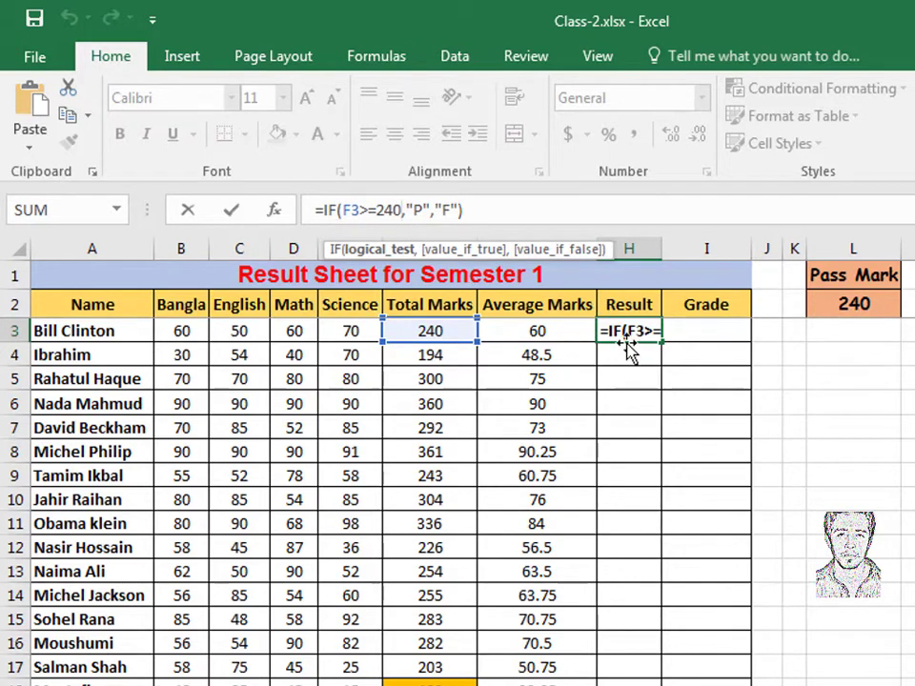
key("BackSpace")
key("BackSpace")
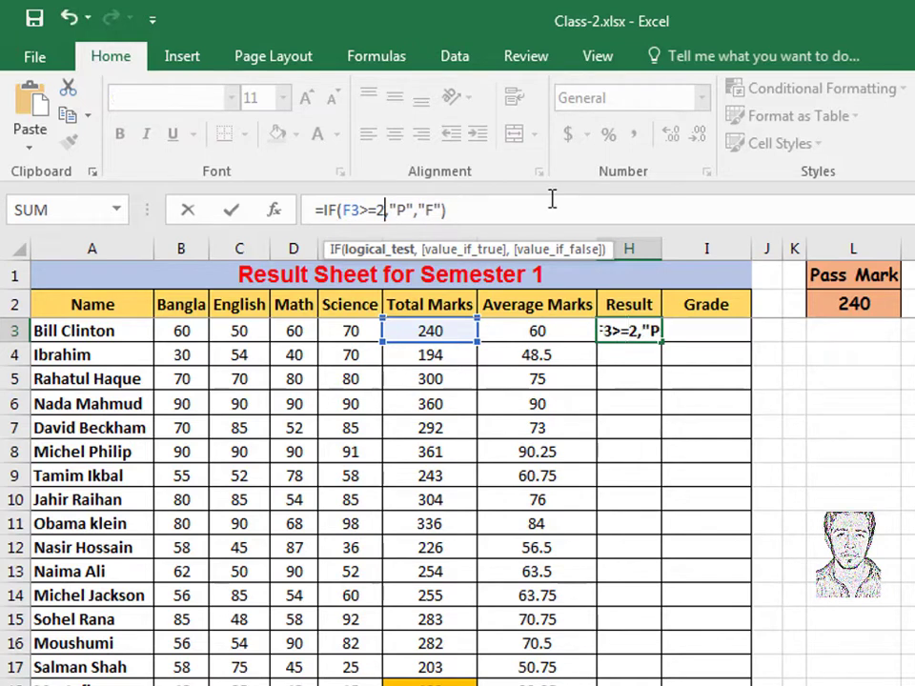
key("BackSpace")
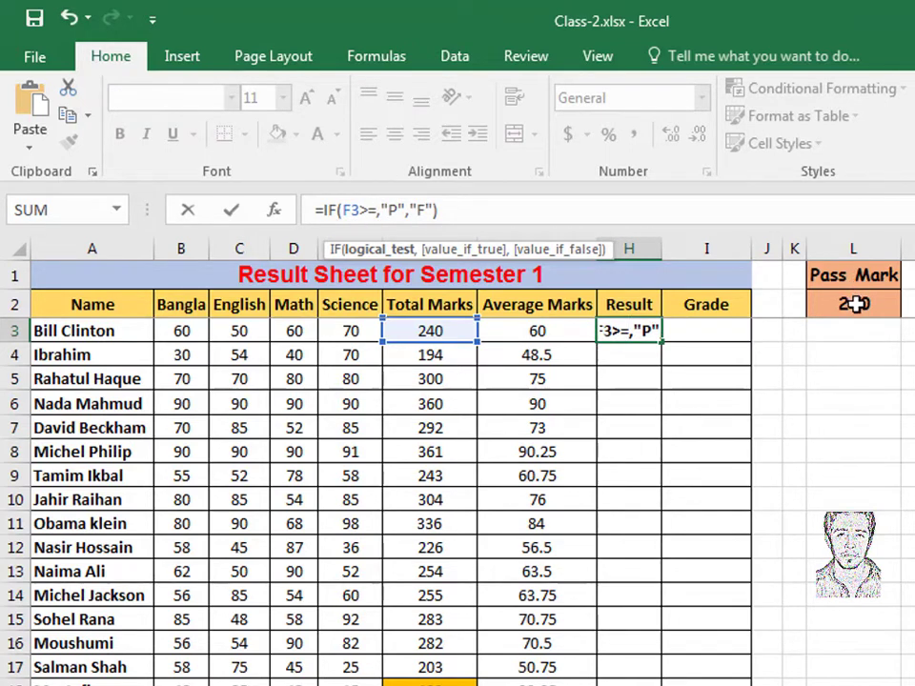
left_click(856, 304)
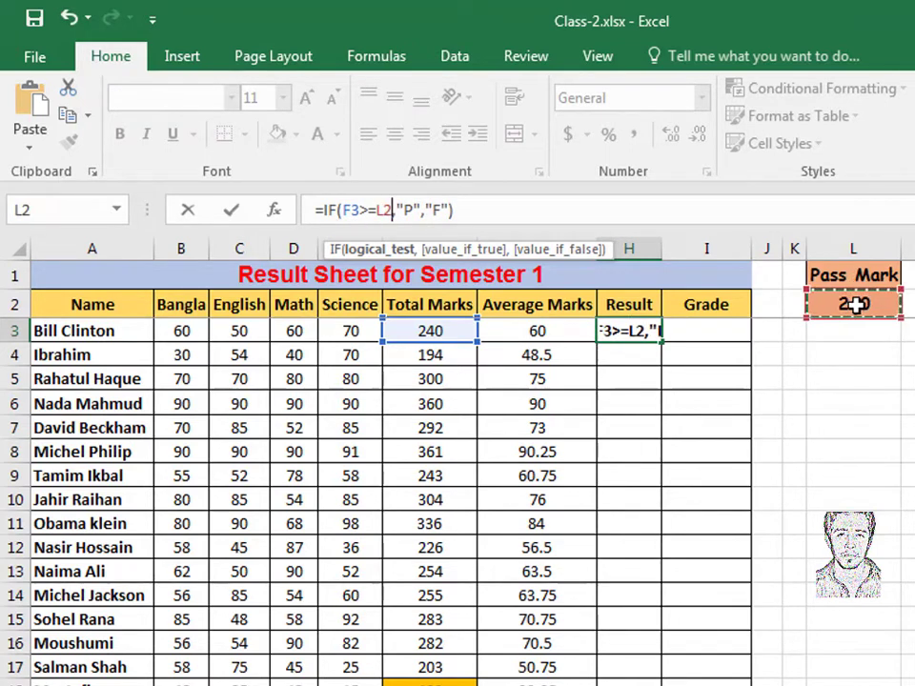
left_click(394, 214)
type(",")
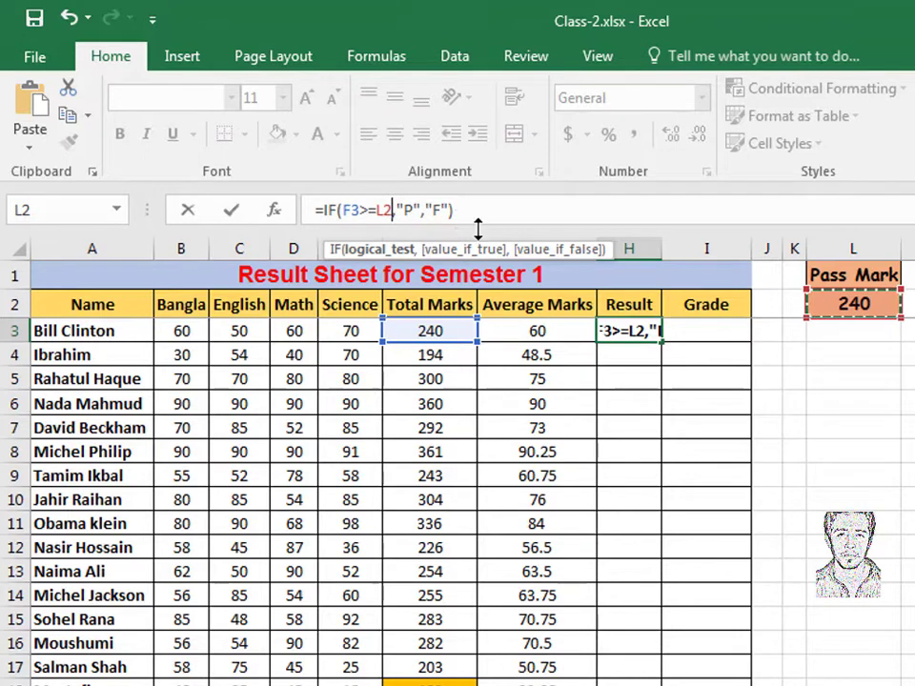
key("Left")
key("Left")
key("Left")
key("Return")
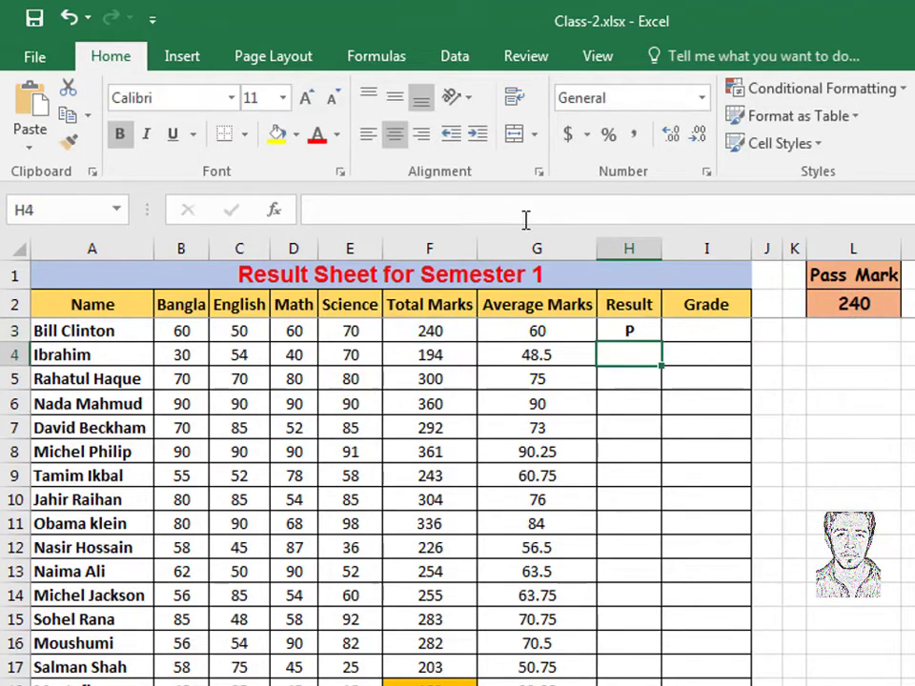
left_click(640, 333)
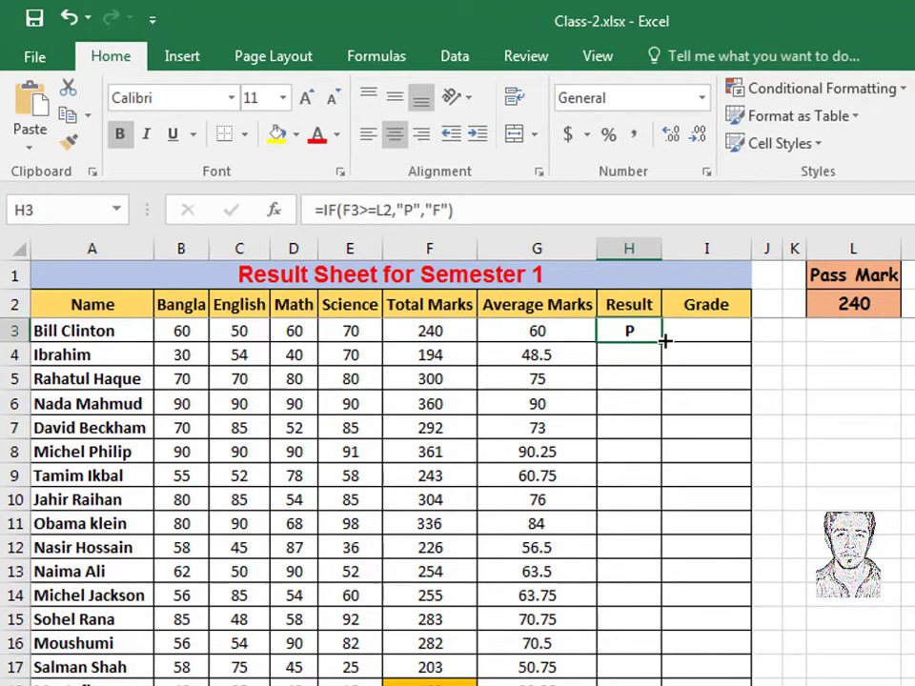
left_click_drag(663, 340, 662, 384)
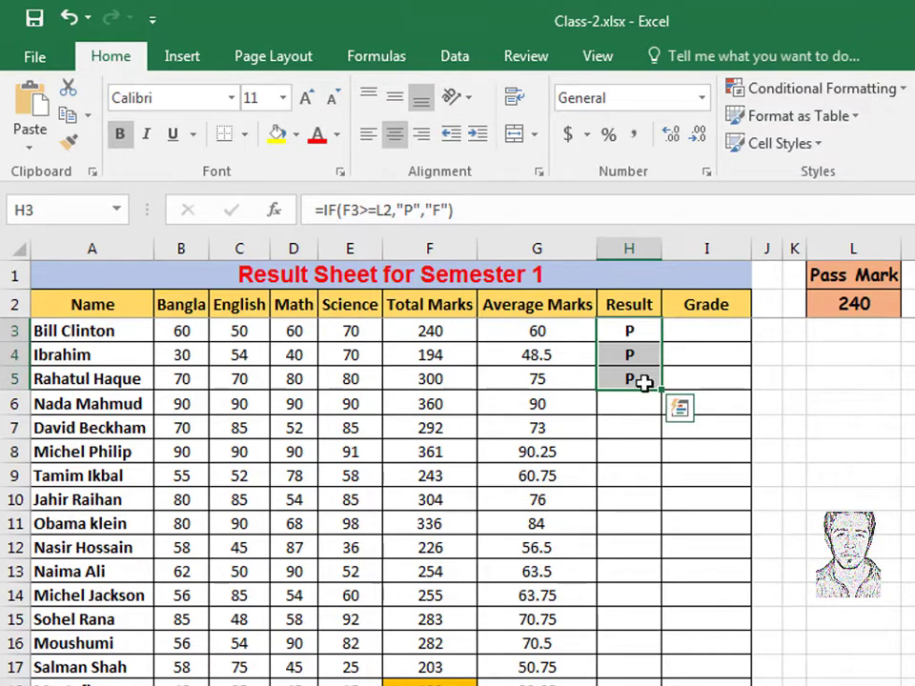
left_click(445, 356)
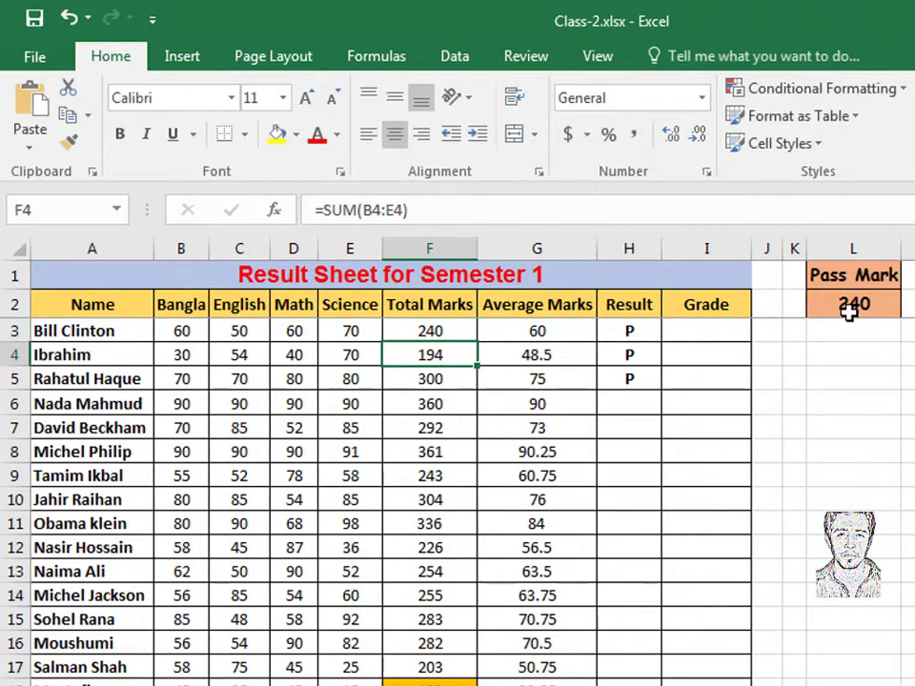
left_click(632, 356)
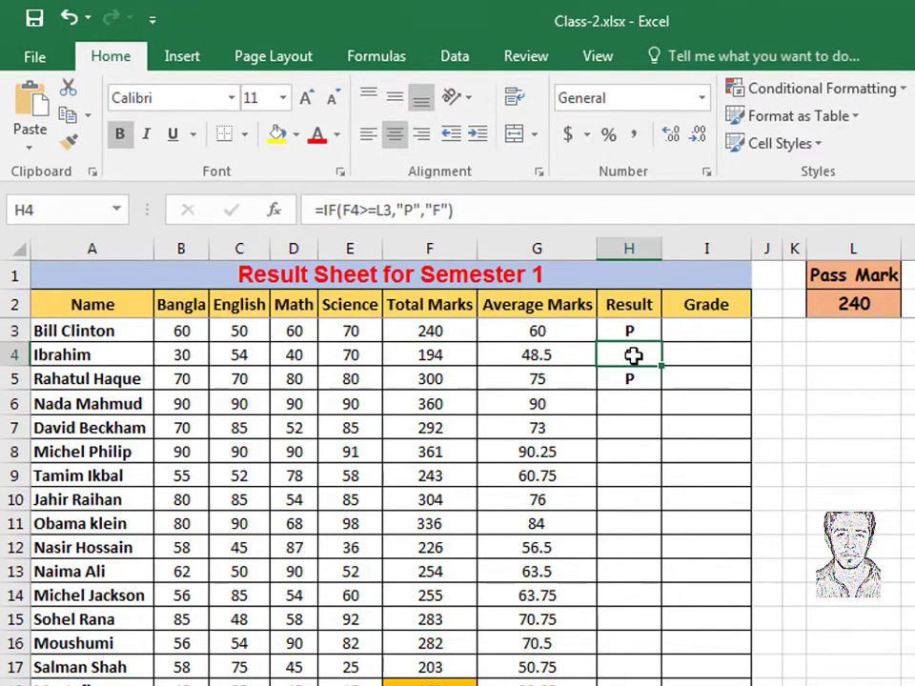
left_click(637, 331)
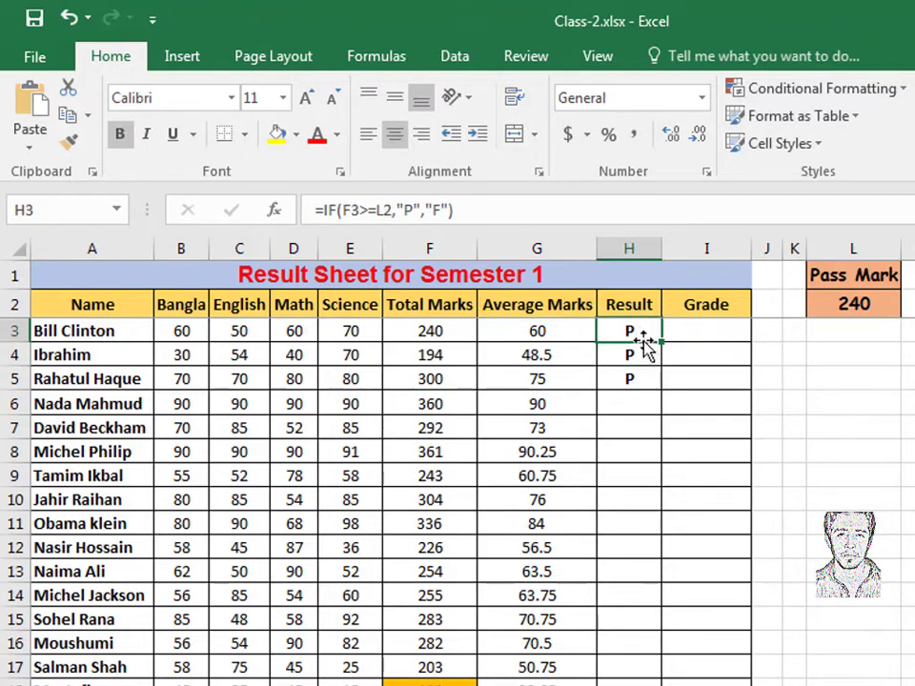
double_click(643, 339)
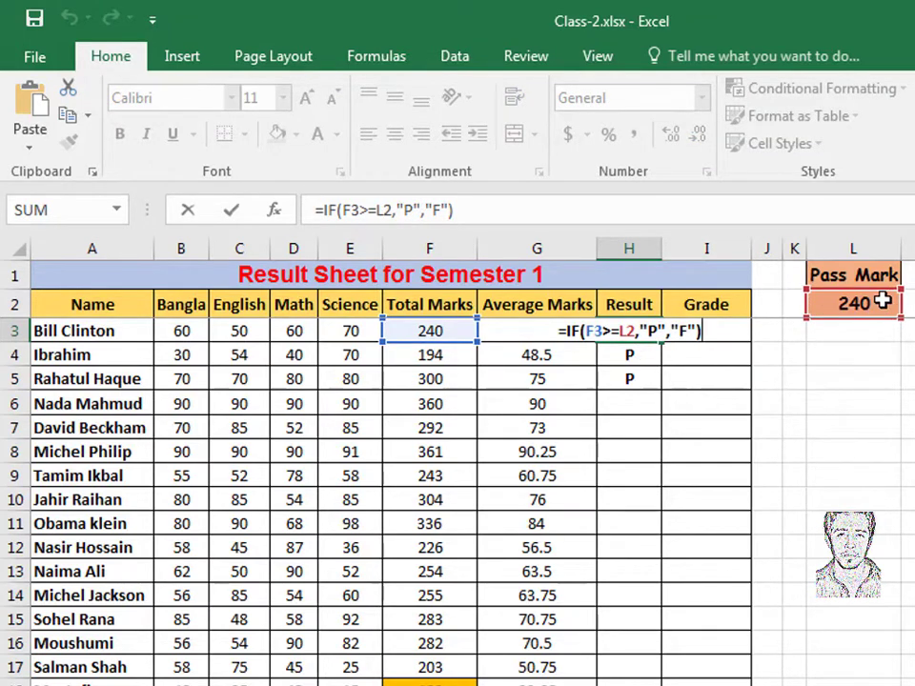
key("Return")
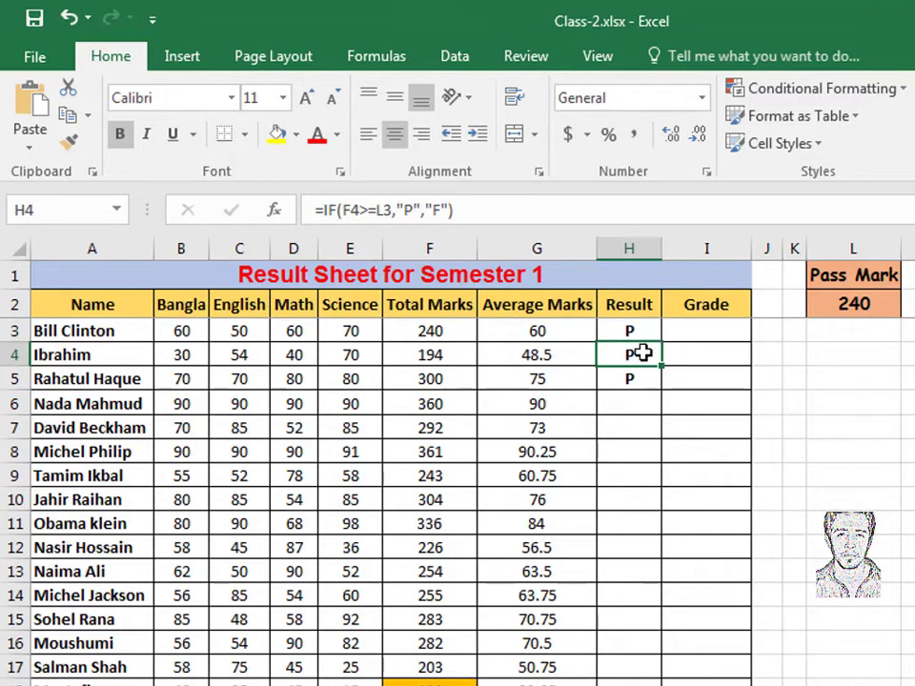
double_click(642, 353)
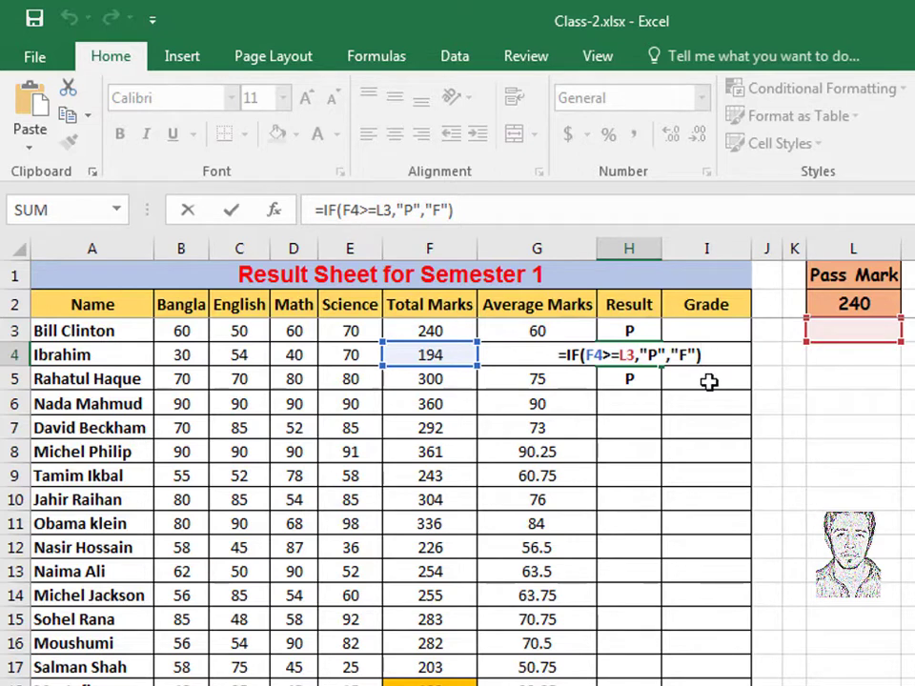
key("Return")
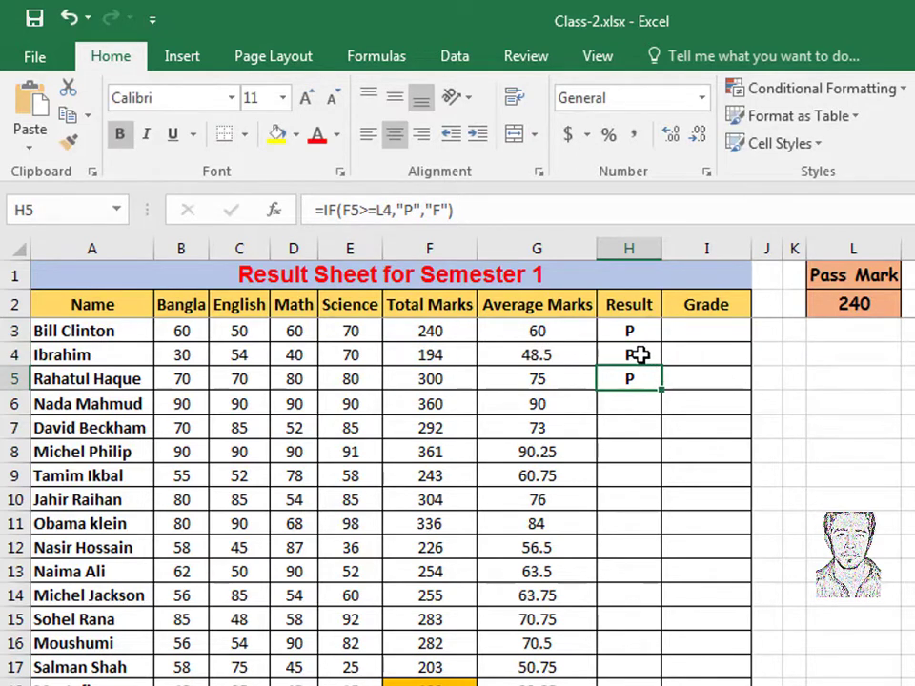
left_click_drag(638, 354, 636, 377)
key("Delete")
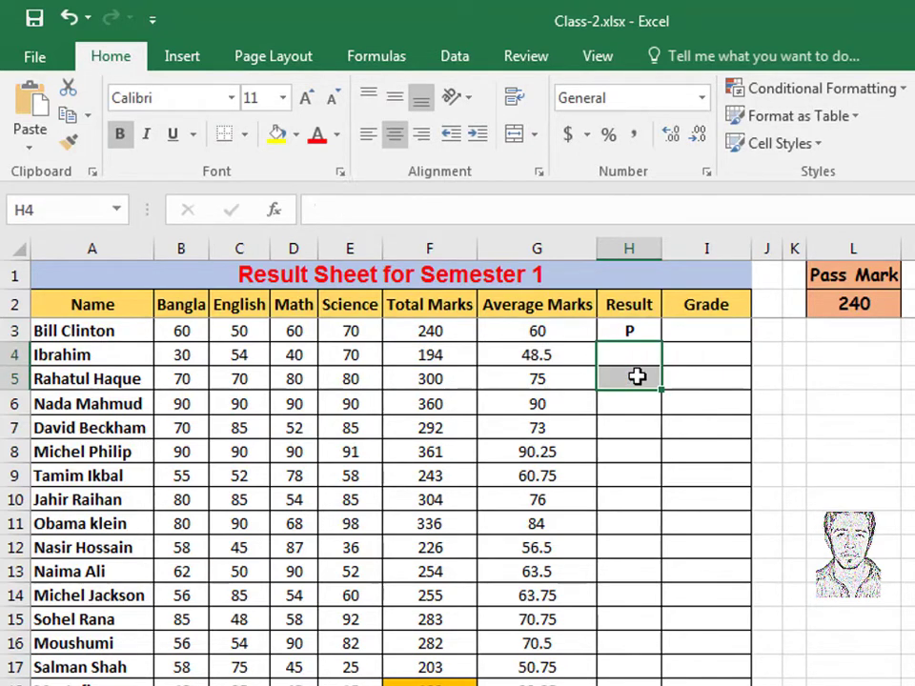
left_click(620, 332)
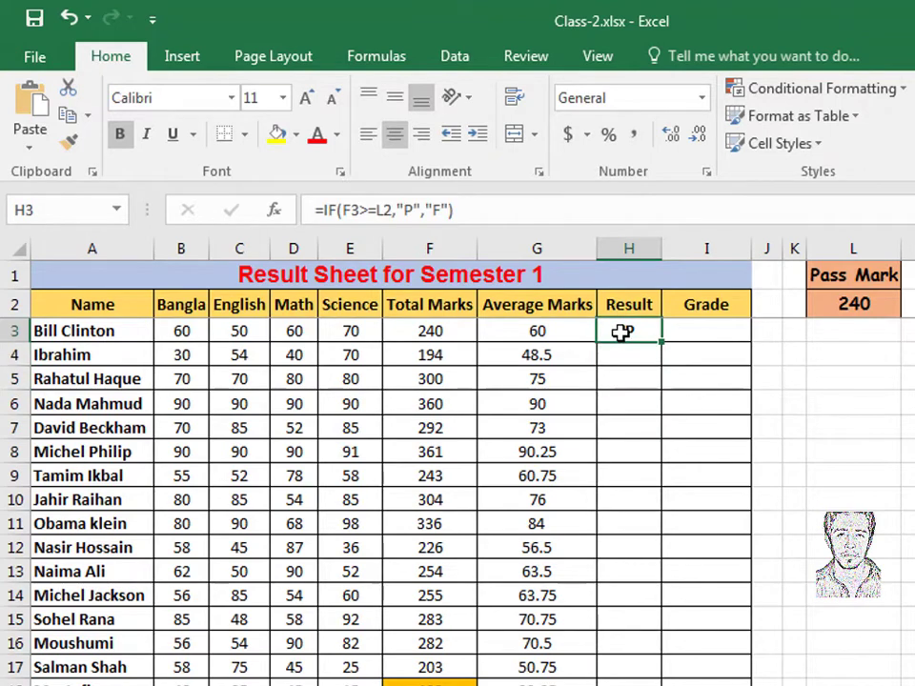
Step: Make H3's pass-mark reference absolute ($L$2) and fill the Result formula down to H30
left_click(387, 210)
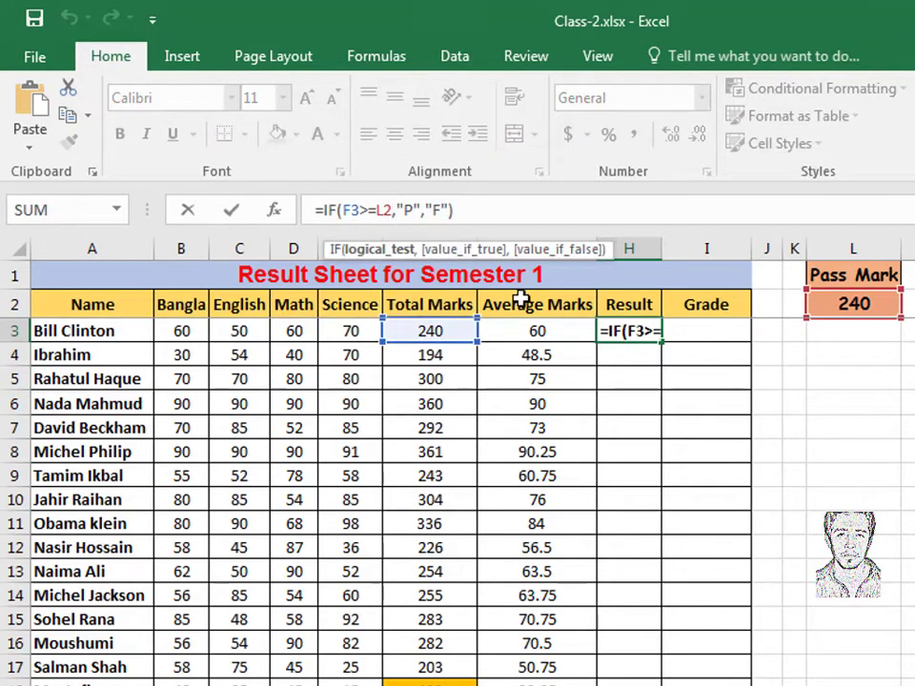
key("F4")
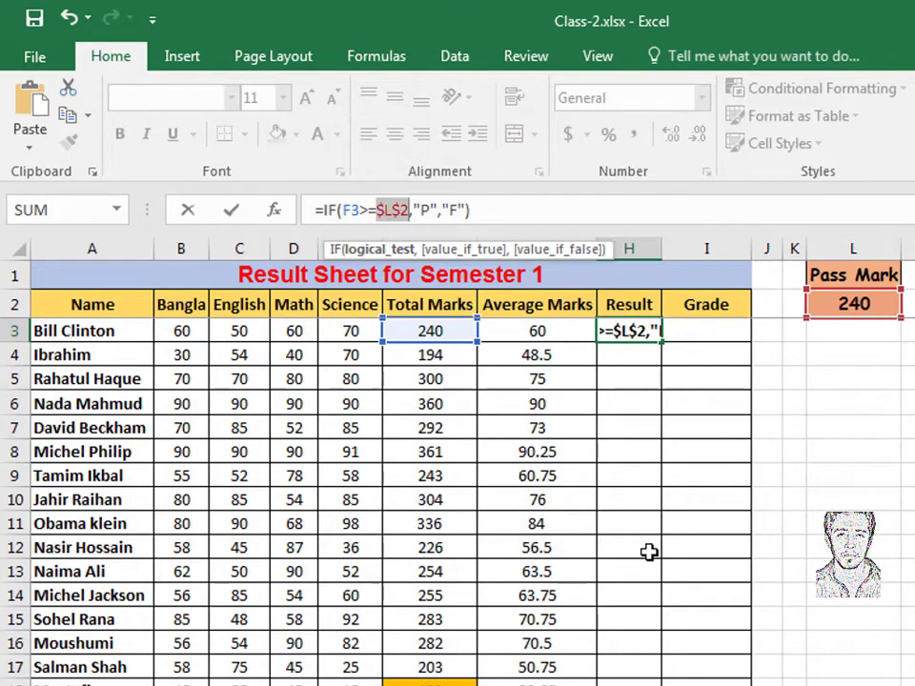
key("Return")
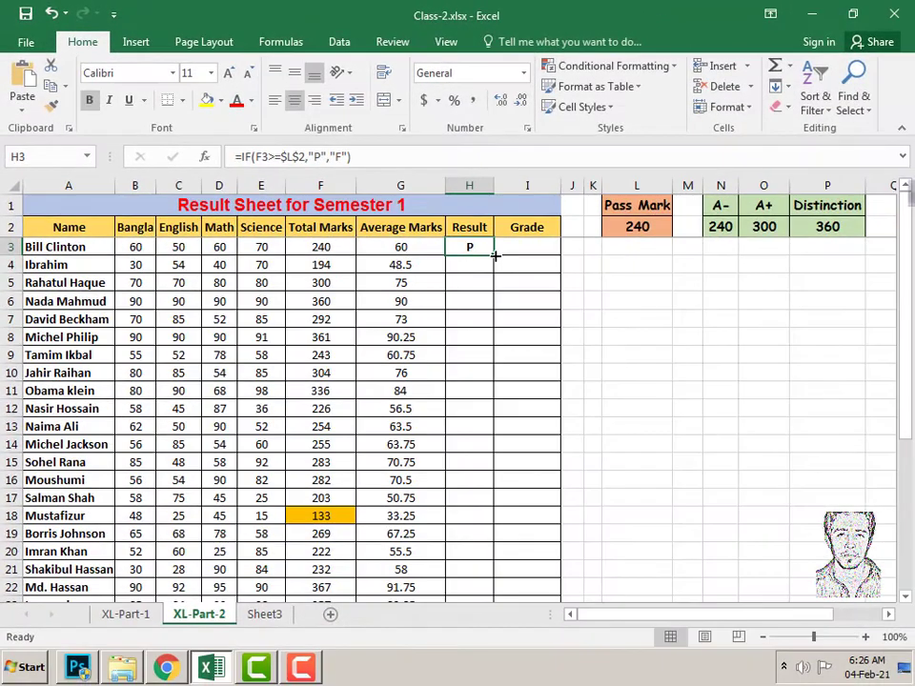
mouse_move(495, 255)
left_mouse_down()
mouse_move(502, 636)
mouse_move(493, 538)
left_mouse_up()
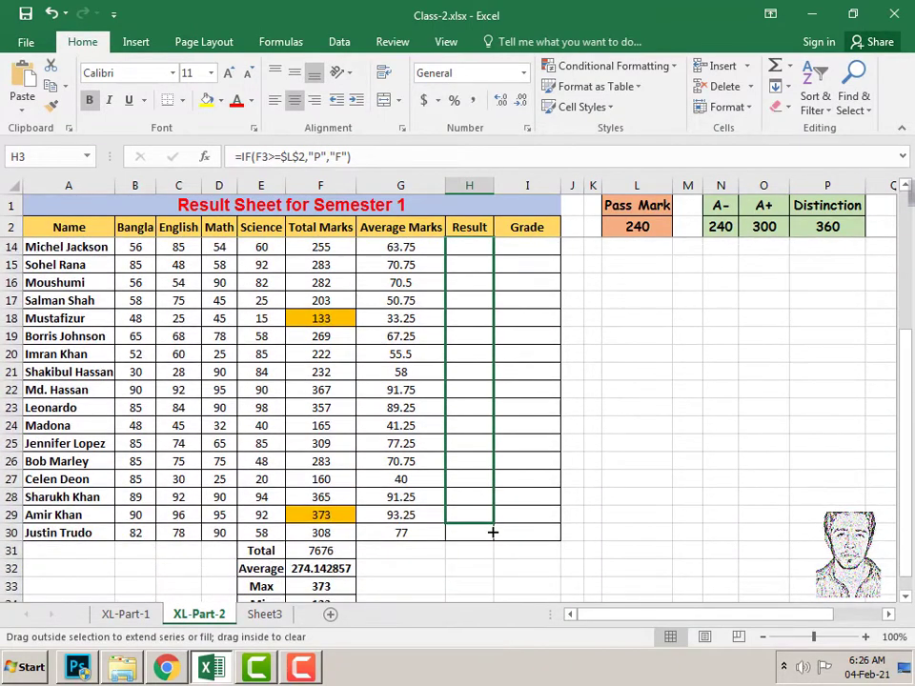
Step: Check that the copied Result formulas in H4 and H5 still reference $L$2
scroll(551, 540, "up", 4)
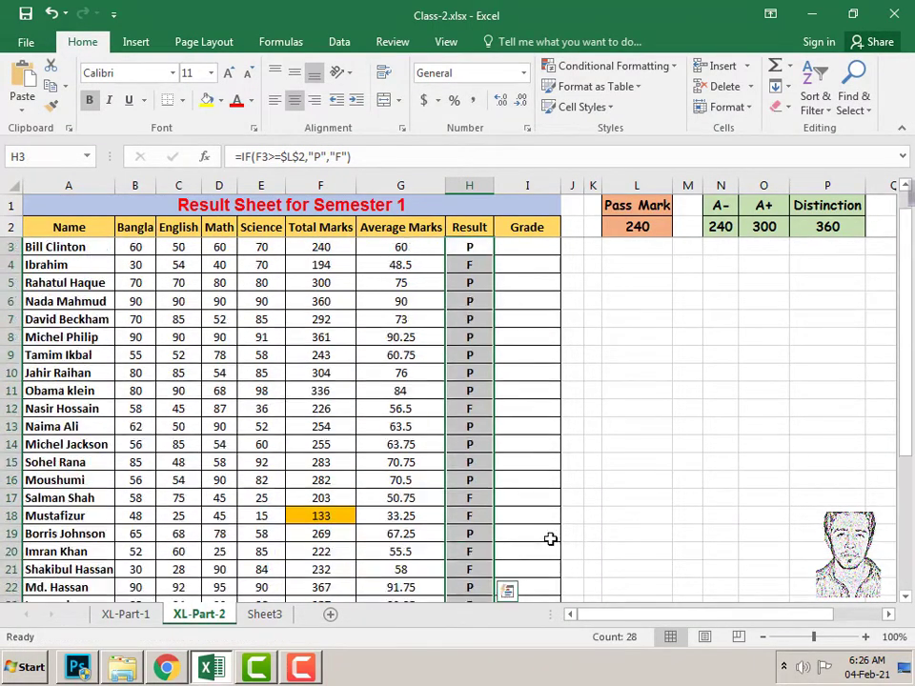
left_click(467, 263)
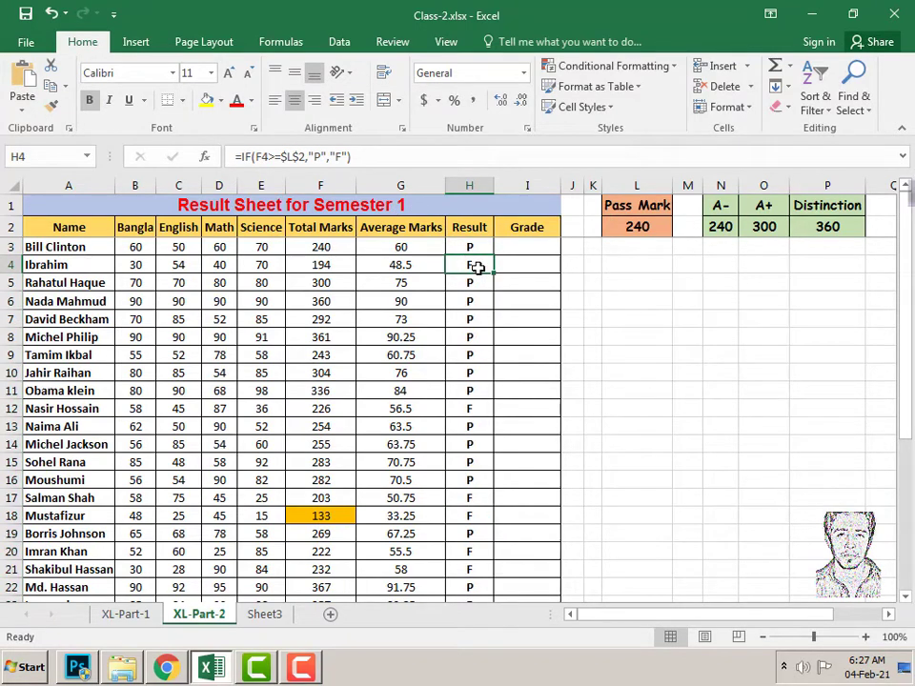
double_click(477, 268)
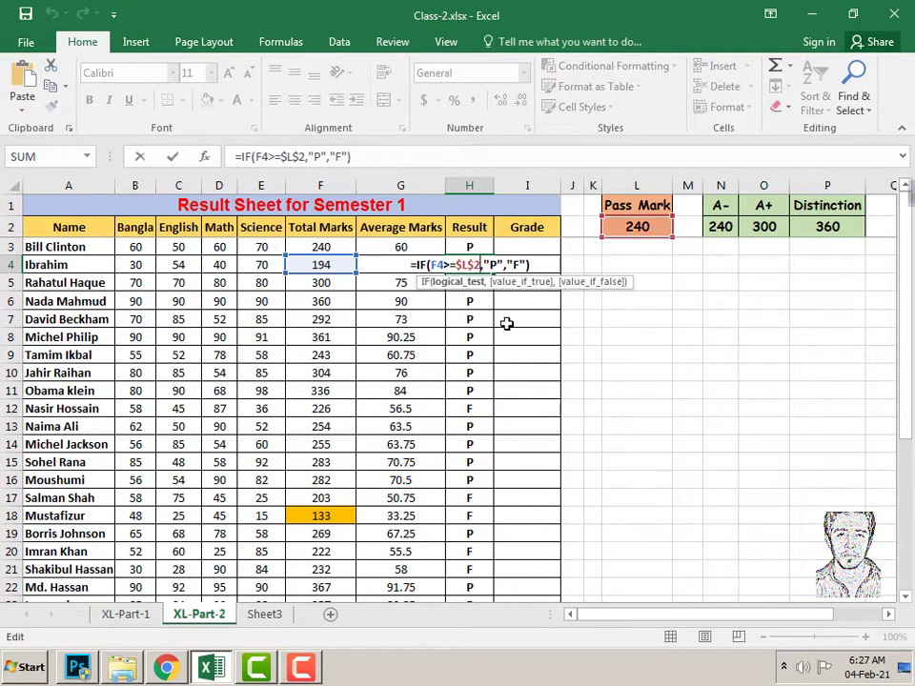
key("Return")
double_click(474, 283)
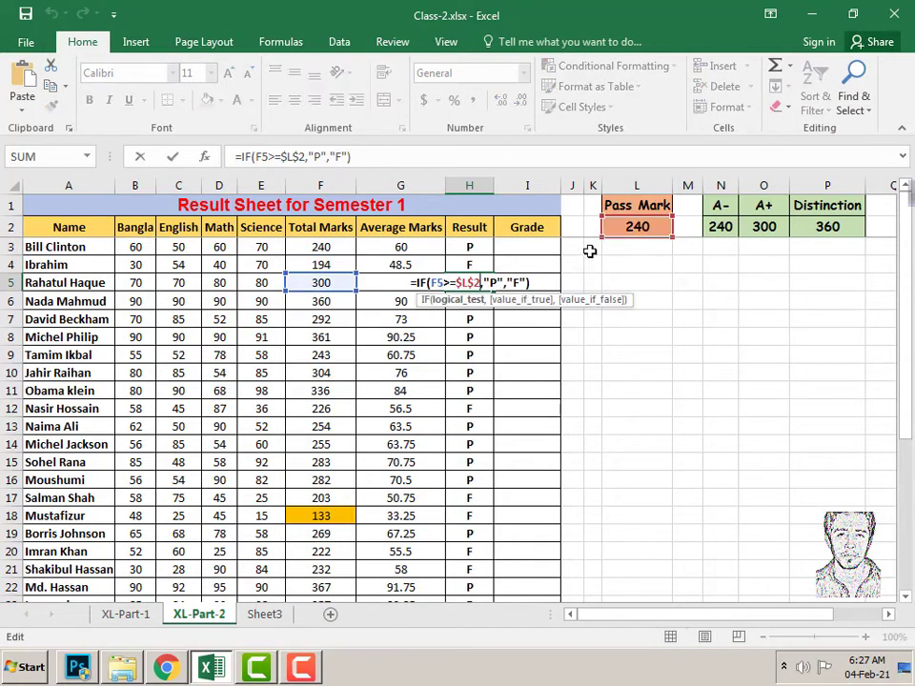
key("Return")
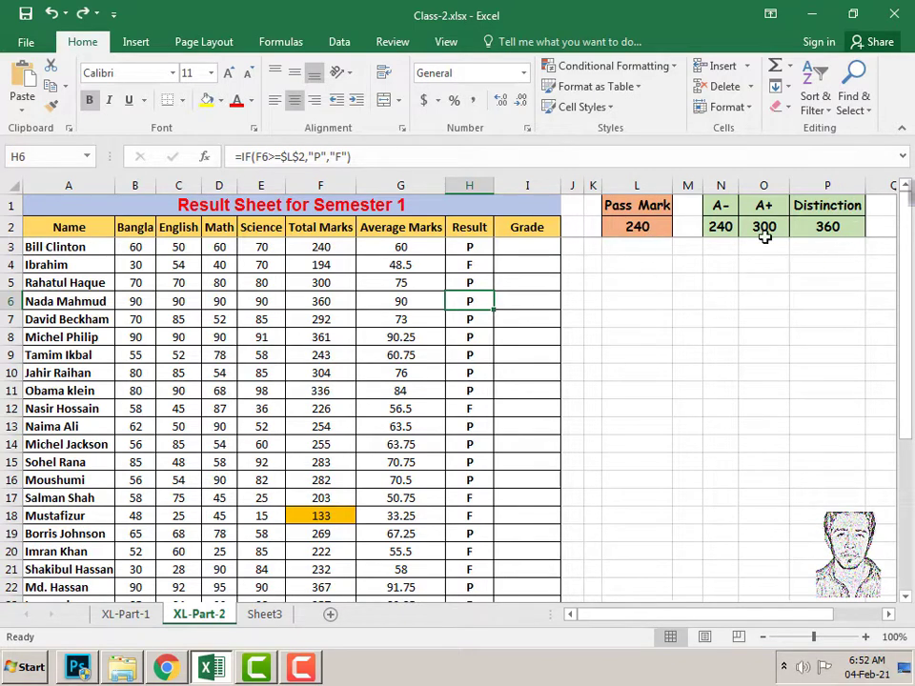
left_click(516, 249)
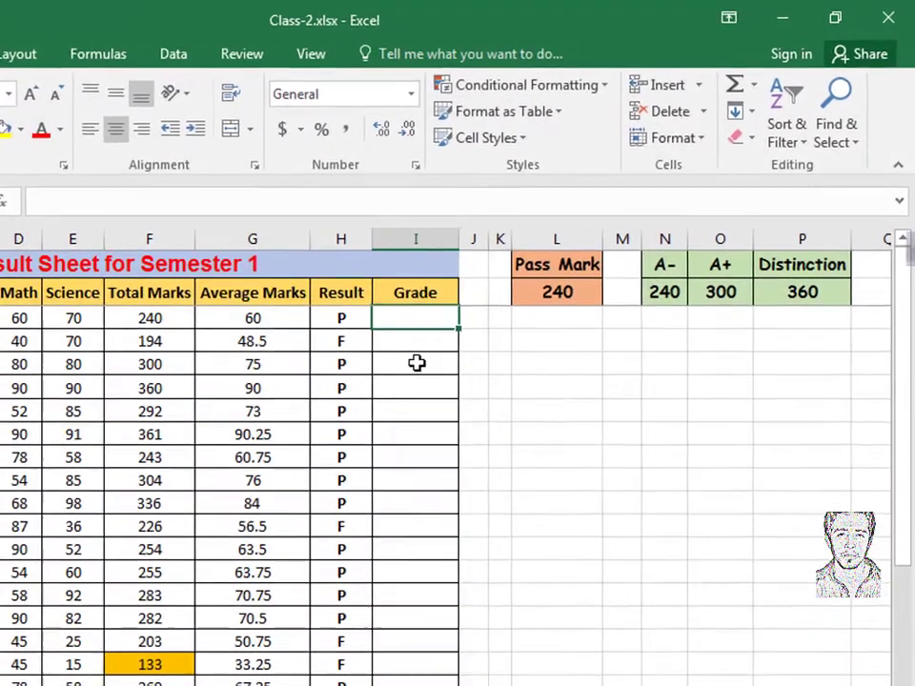
Step: Start I3's Grade formula as =IF(AND(F3>=N2, testing the A- threshold
type("=")
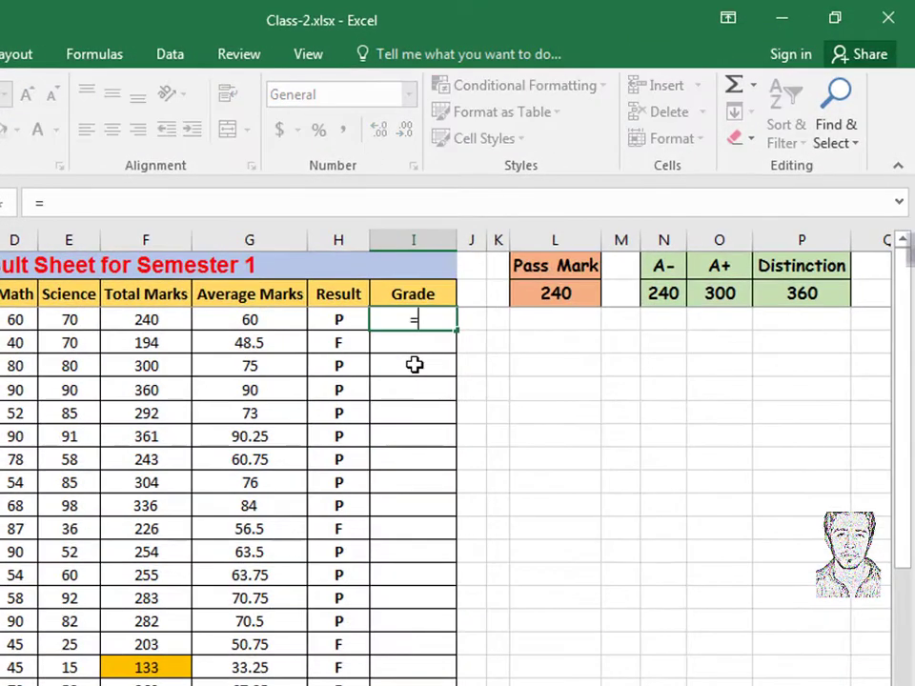
type("if")
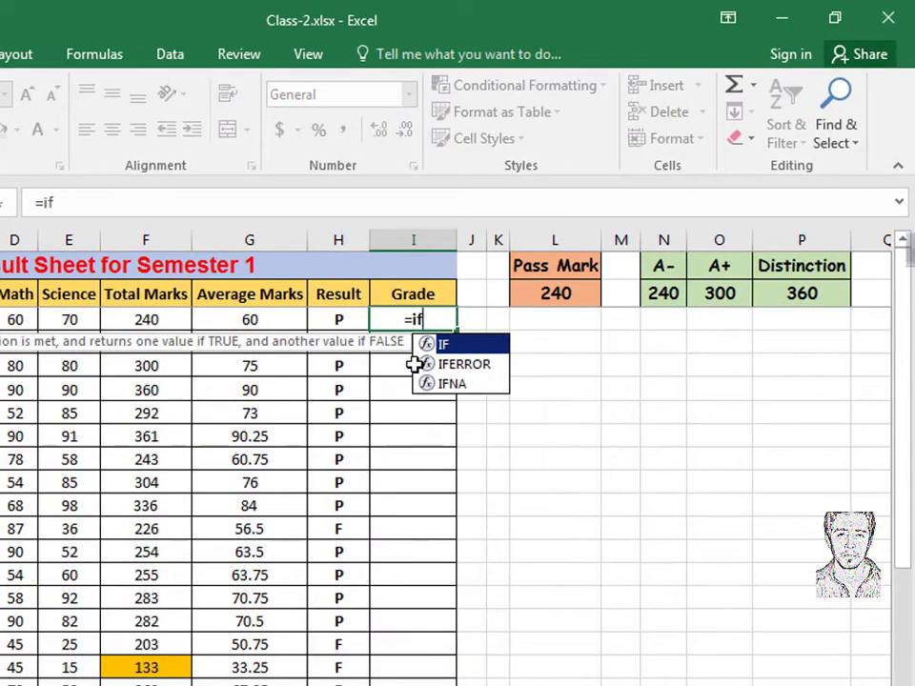
key("Tab")
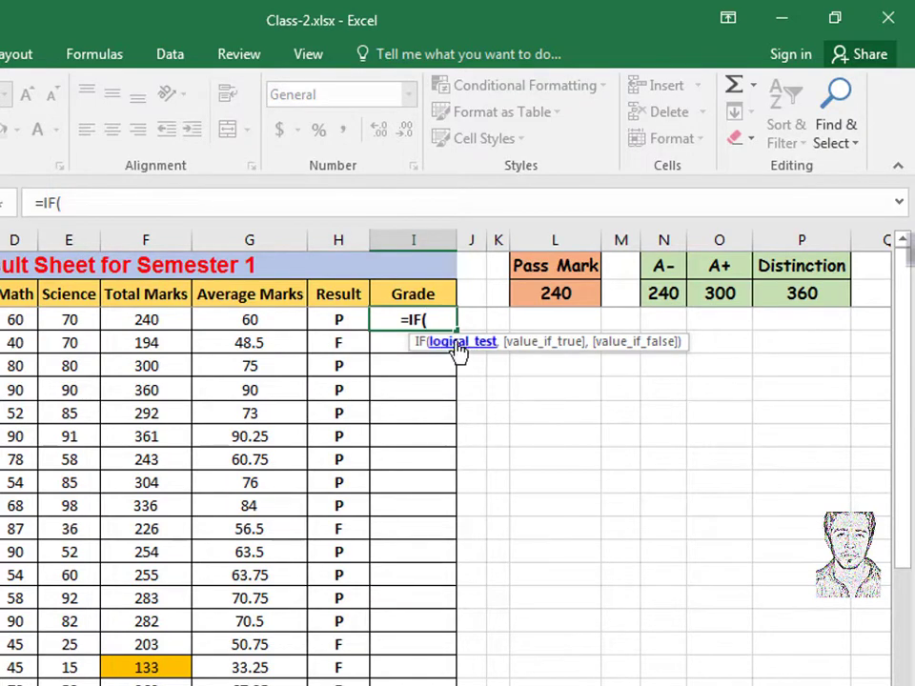
type("a")
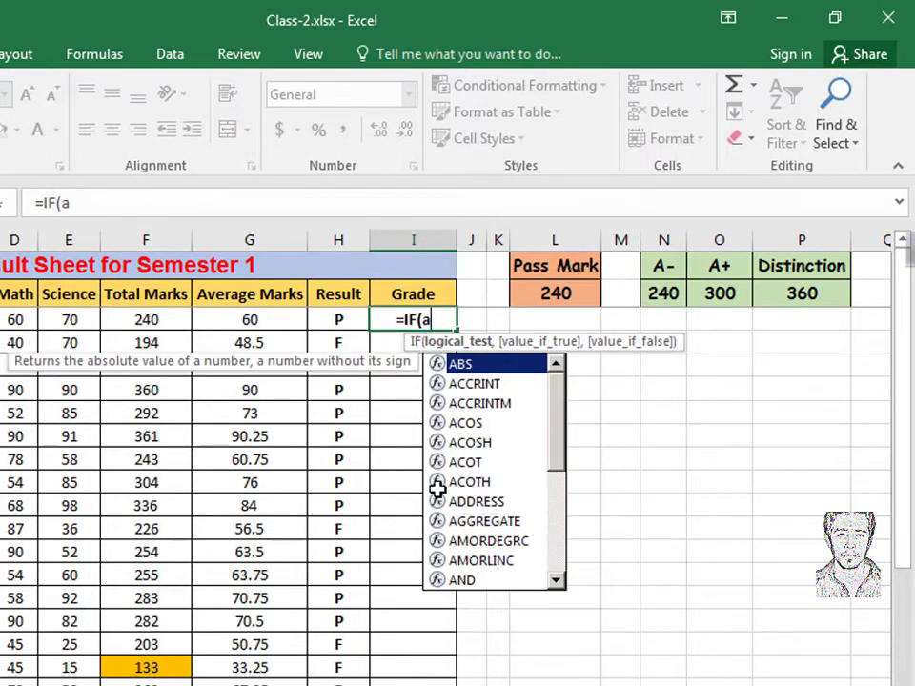
type("nd")
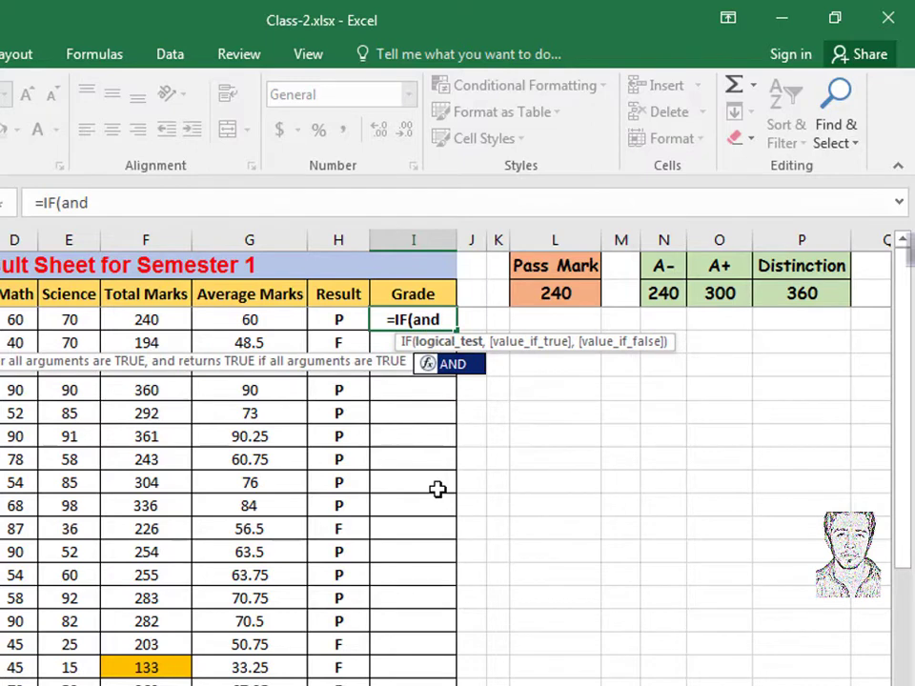
key("Tab")
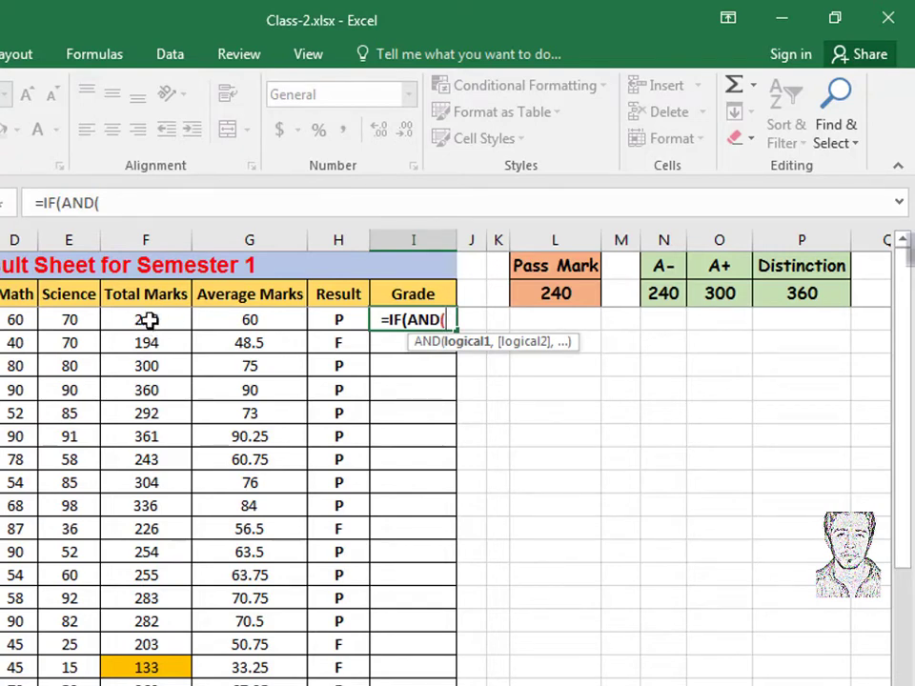
left_click(150, 321)
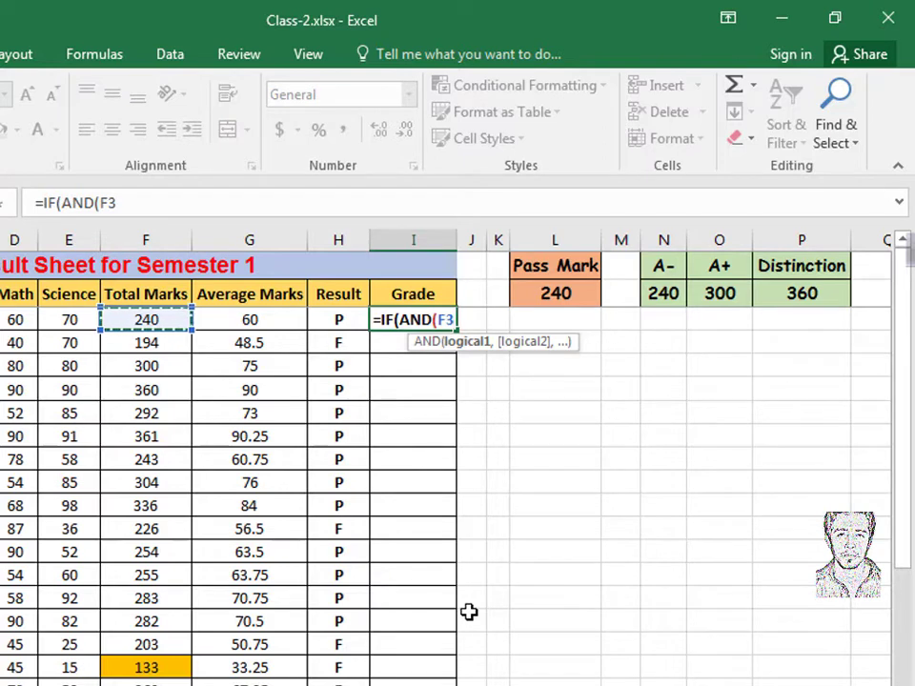
type(">")
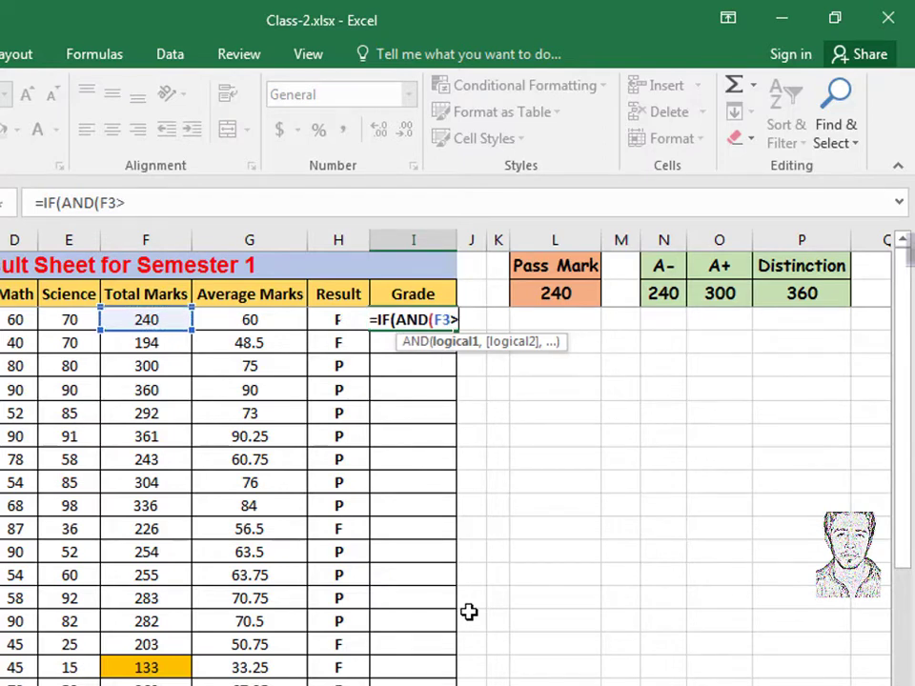
type("=")
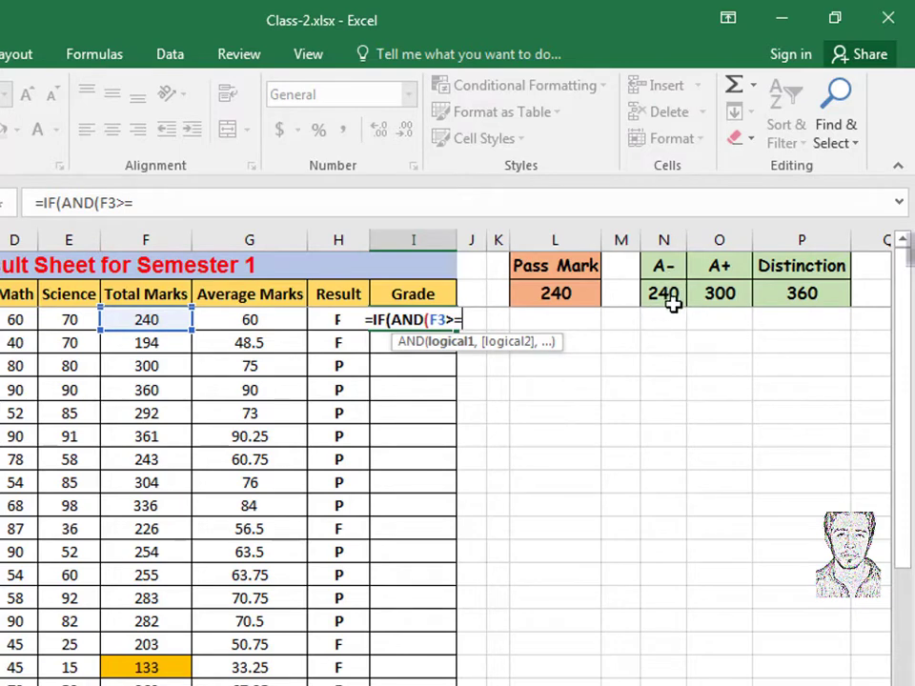
left_click(672, 294)
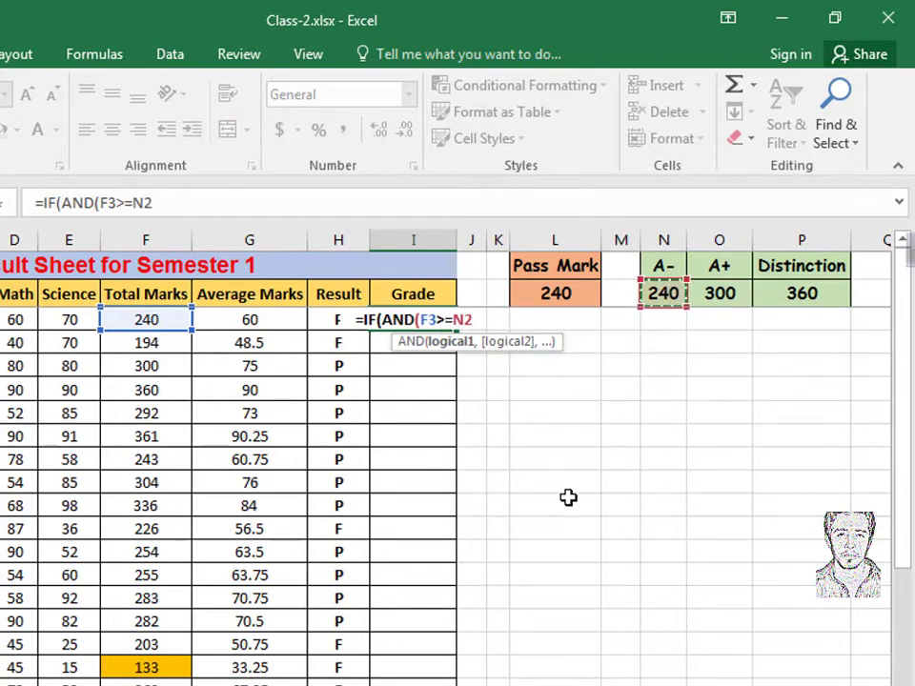
type(",")
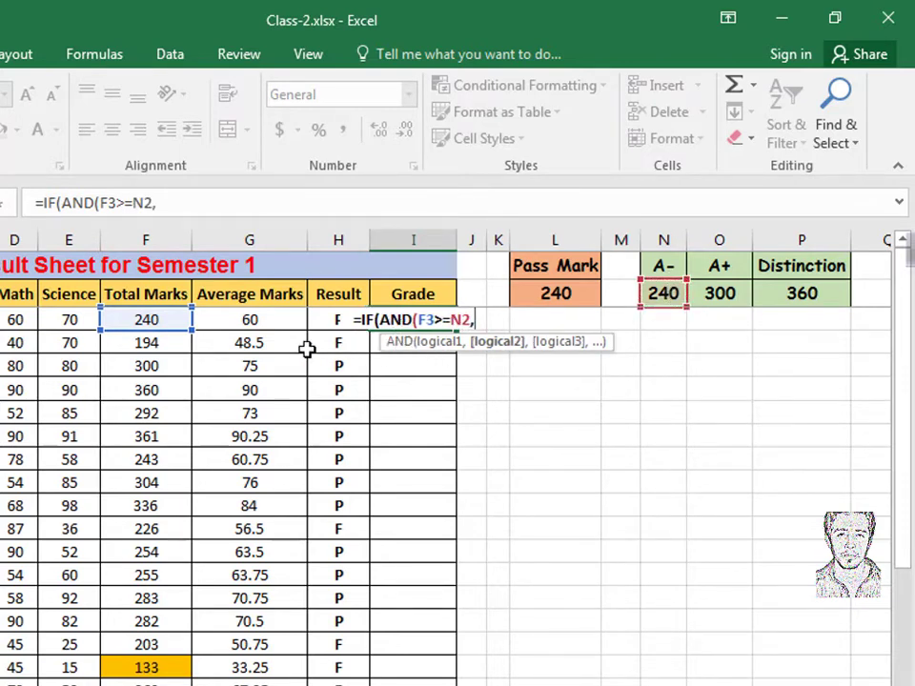
Step: Add F3<O2 as the A+ upper limit, returning the N1 label, otherwise "F"
left_click(143, 322)
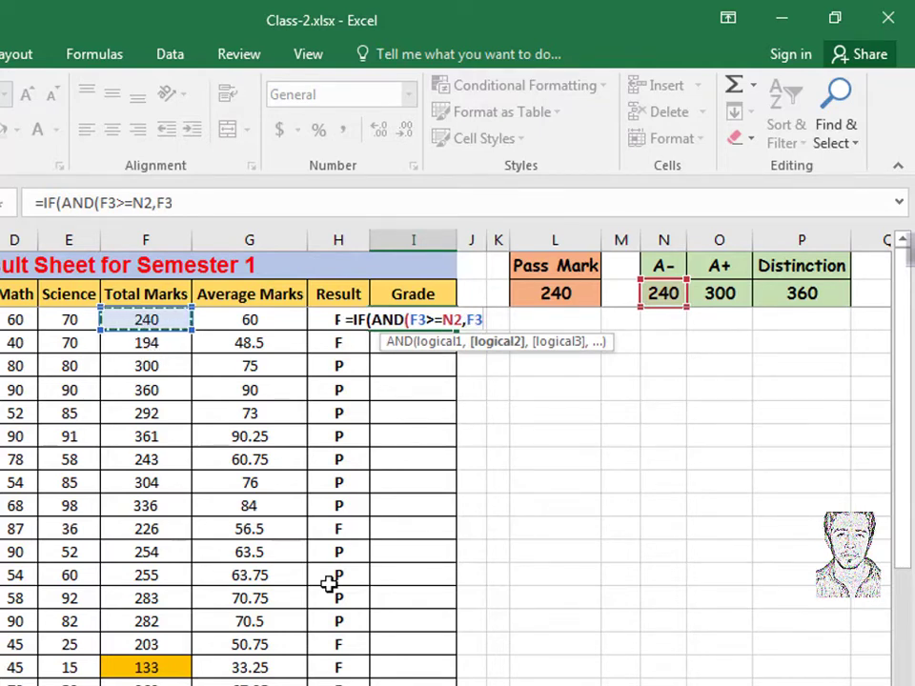
type("<")
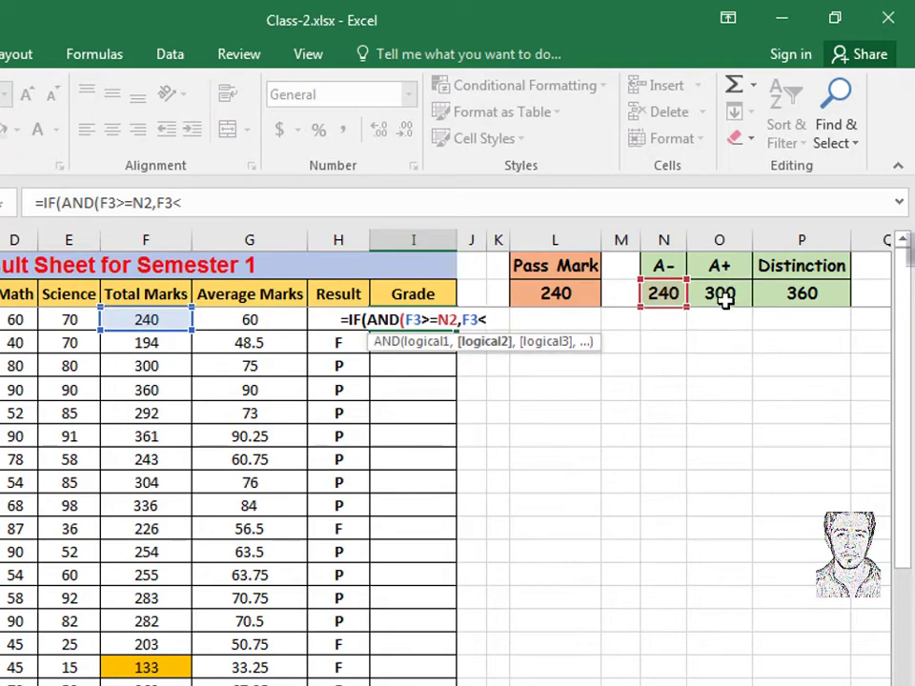
left_click(727, 296)
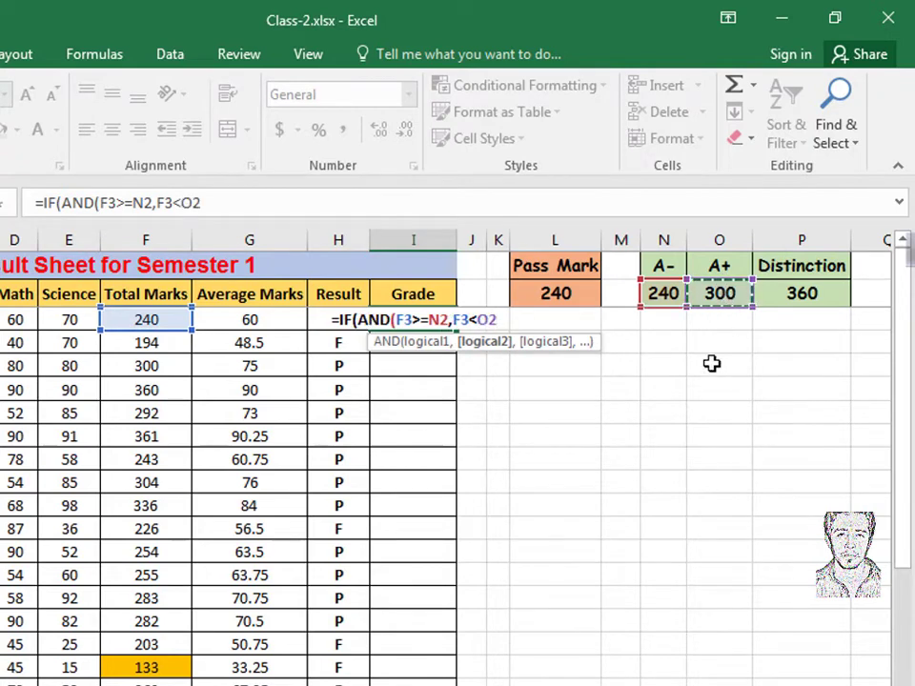
type(")")
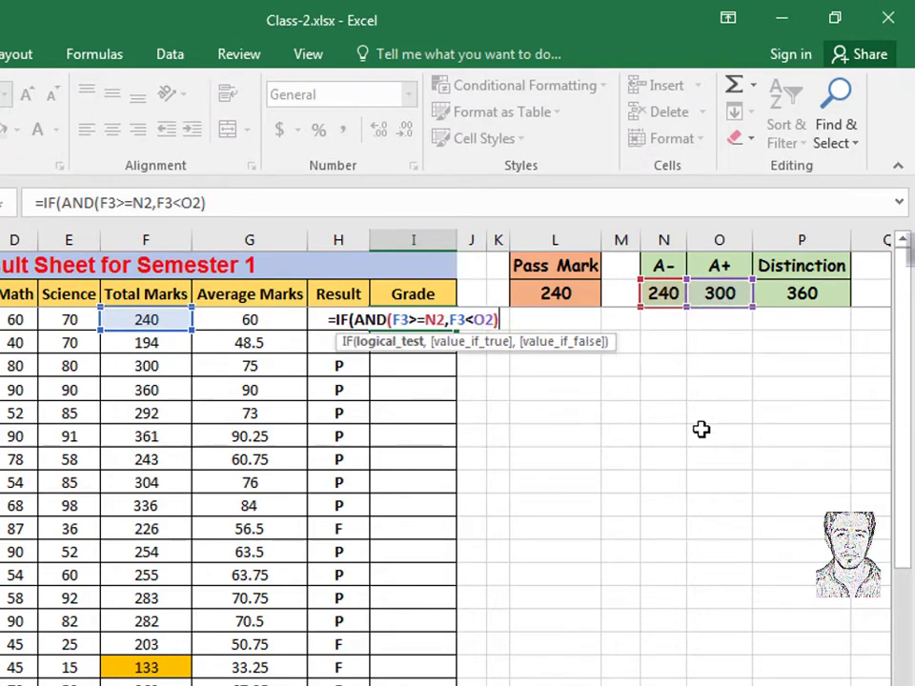
type(",")
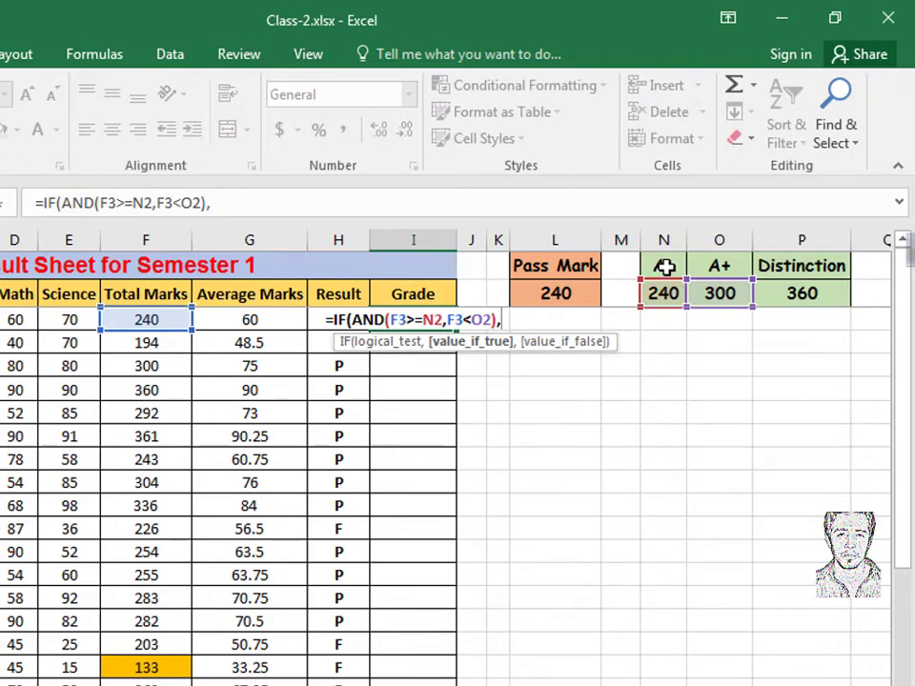
left_click(665, 267)
type(",")
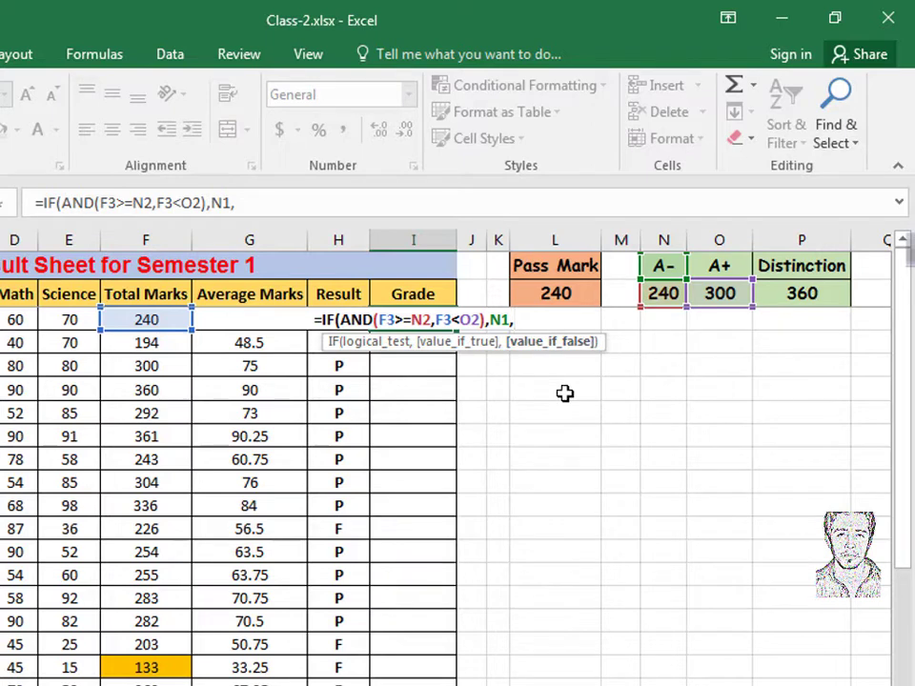
type("\"F")
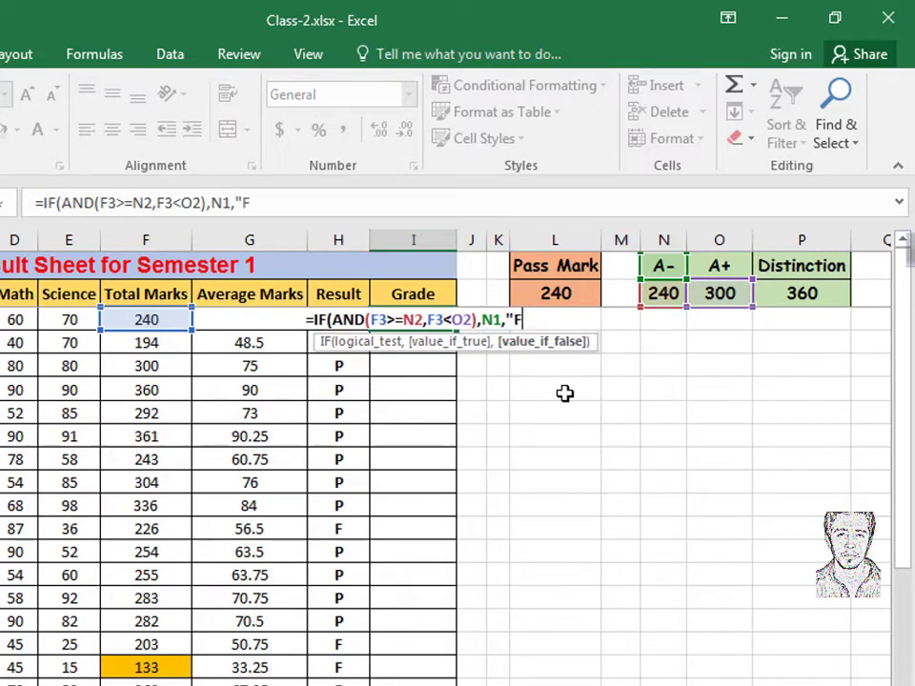
type("\"")
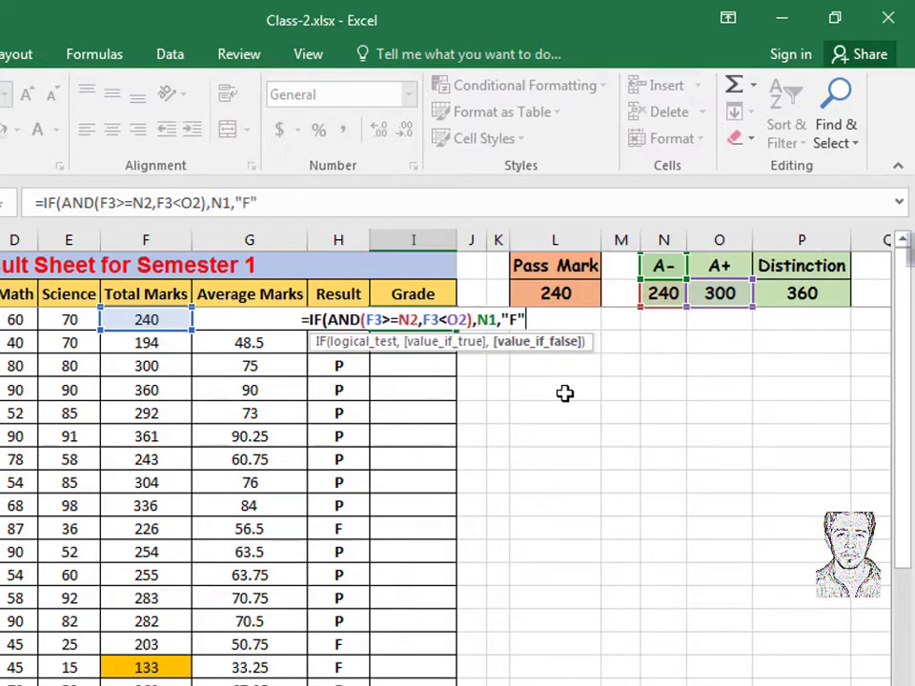
type(")")
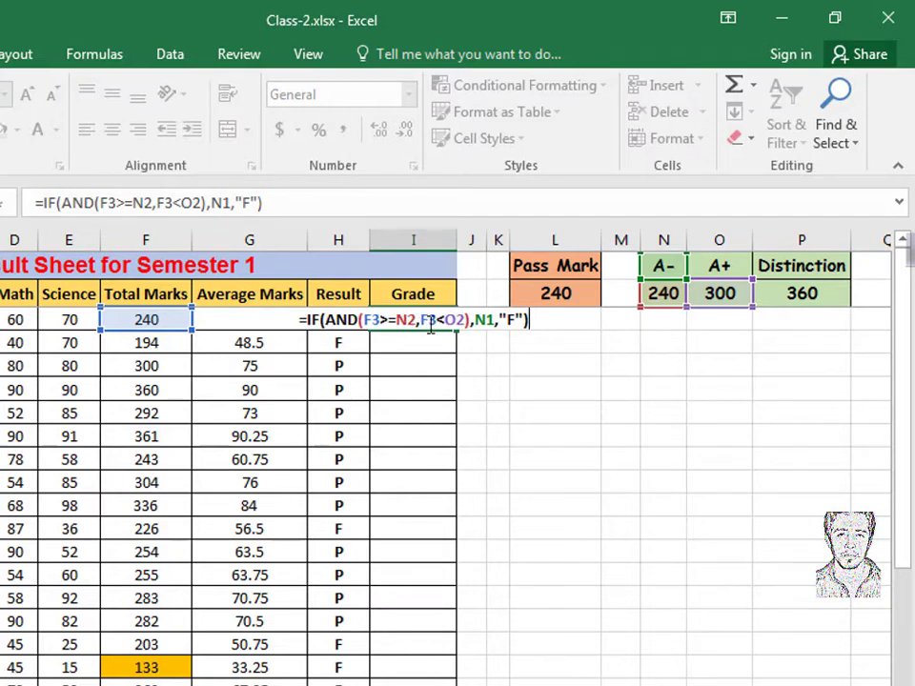
Step: Make N2, O2 and N1 absolute in I3's formula and commit it, showing A-
left_click(402, 323)
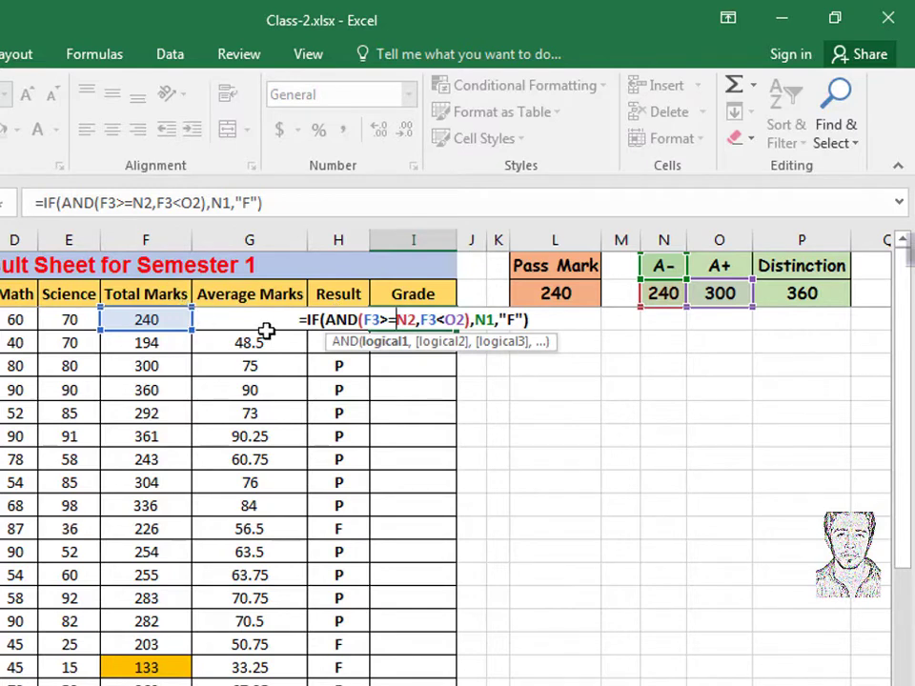
key("F4")
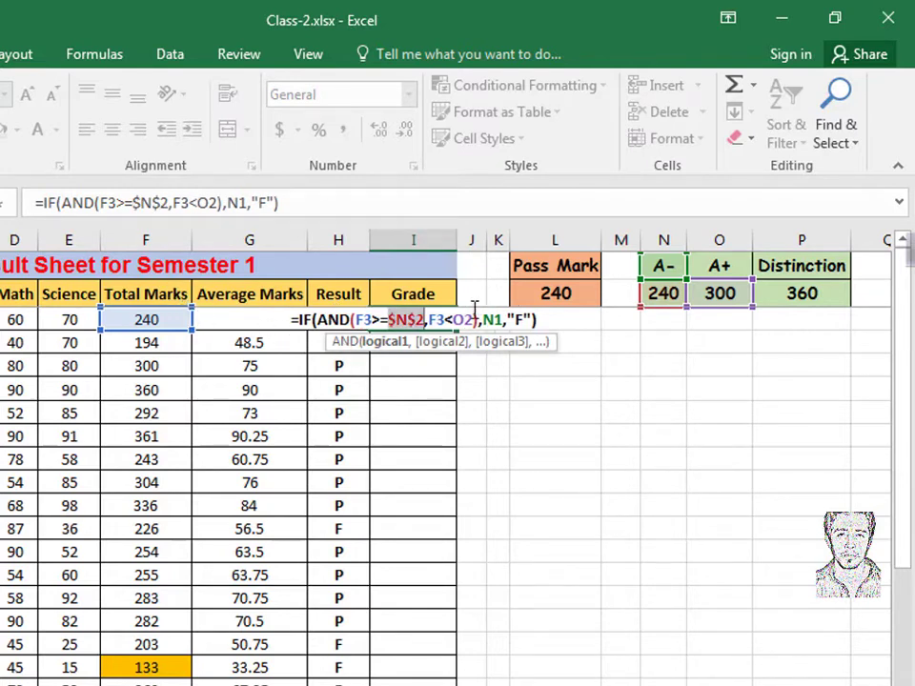
left_click(467, 320)
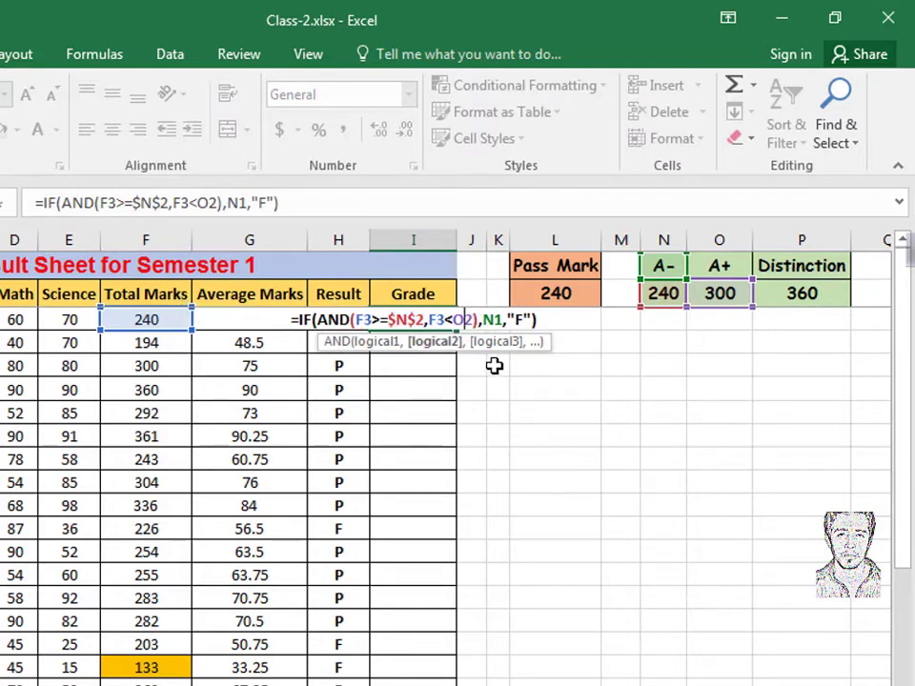
key("F4")
key("Right")
key("Right")
key("Right")
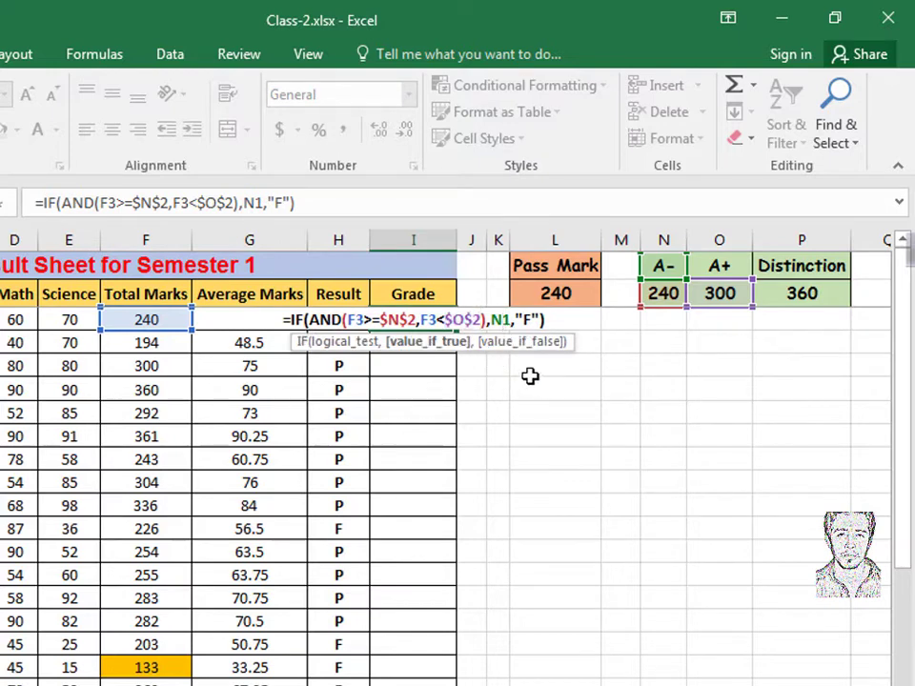
key("F4")
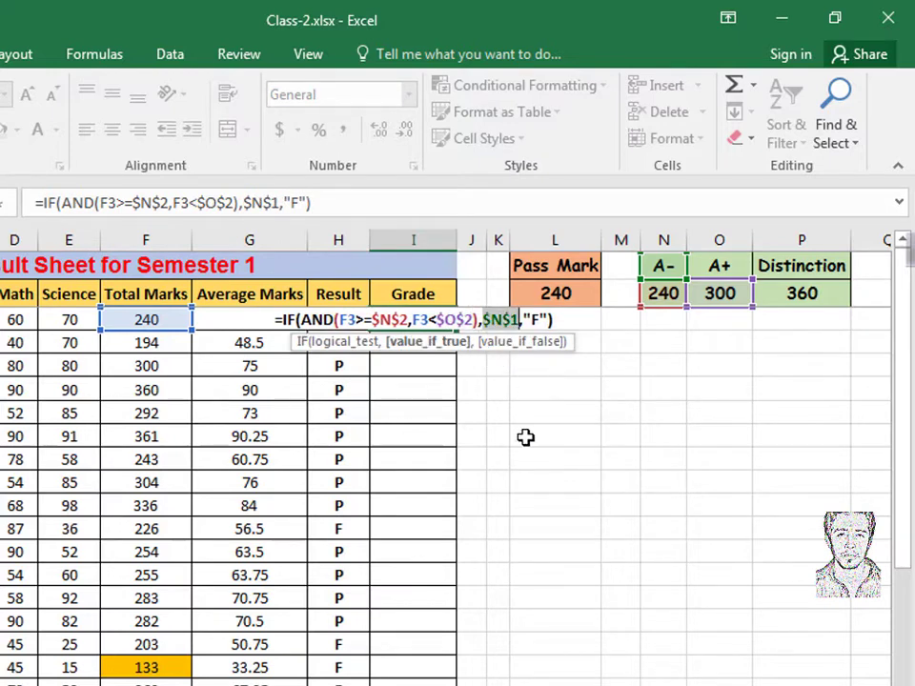
key("Return")
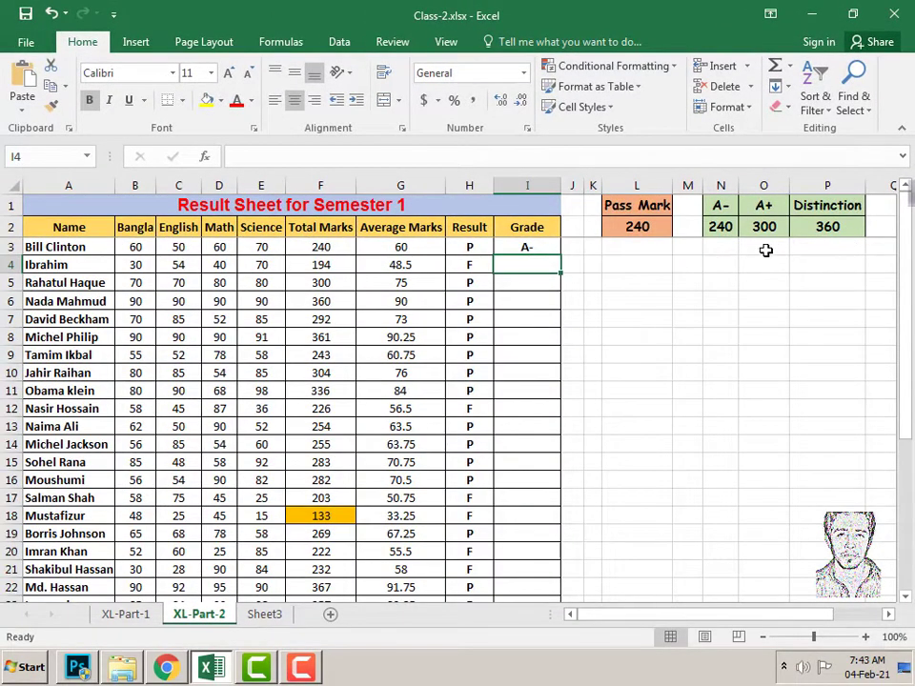
left_click(529, 247)
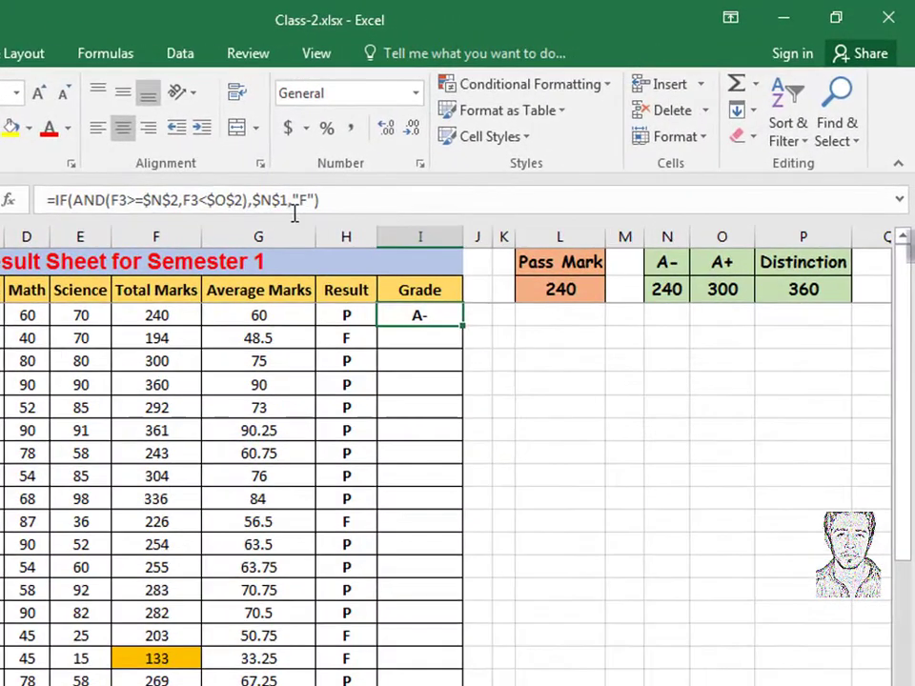
Step: Nest IF(AND(F3>=$O$2, into I3's formula before the "F" result
left_click(294, 199)
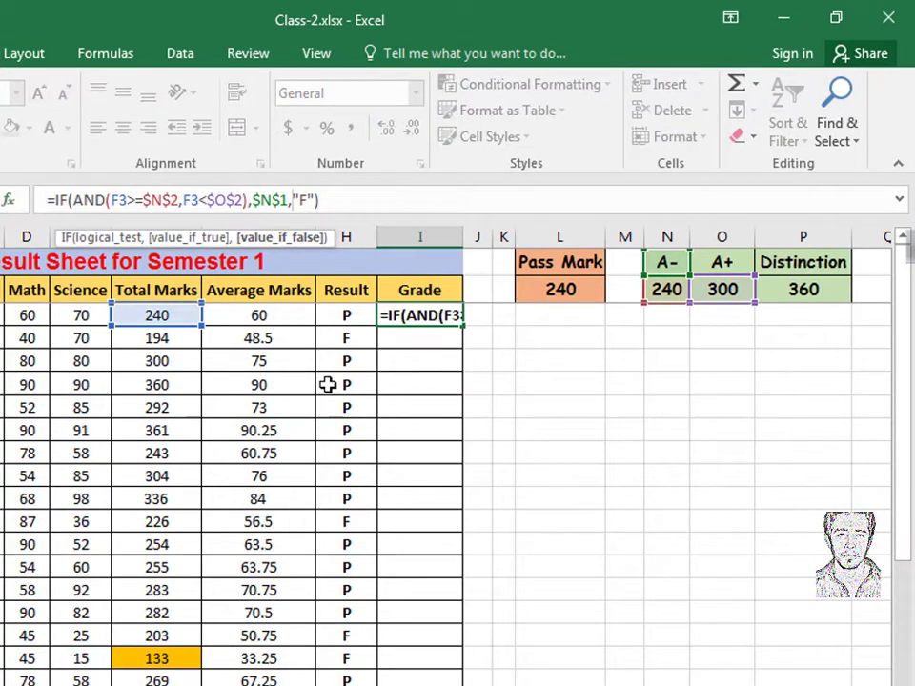
type("if")
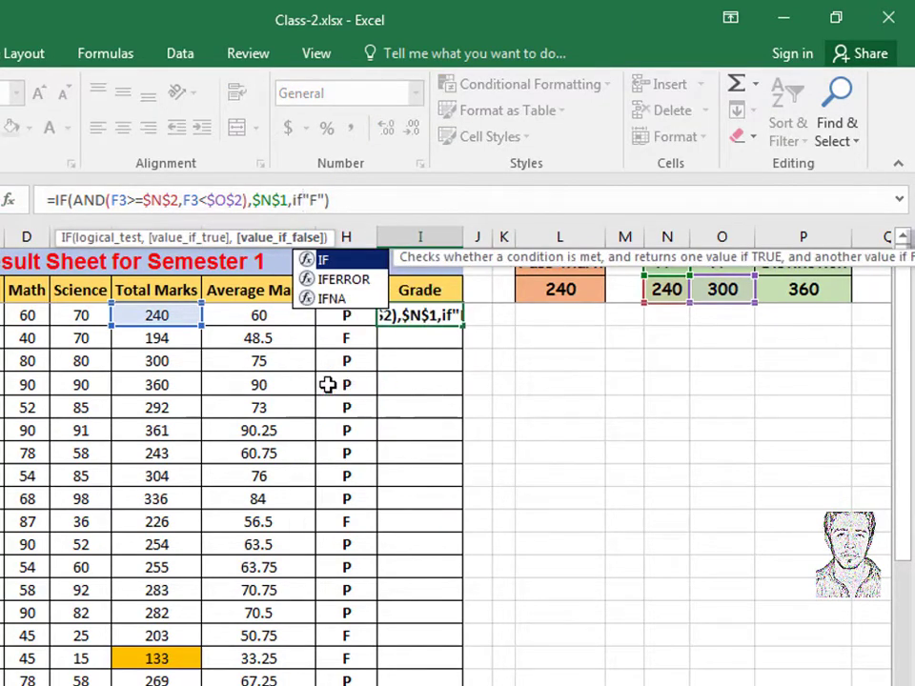
key("Tab")
type("and")
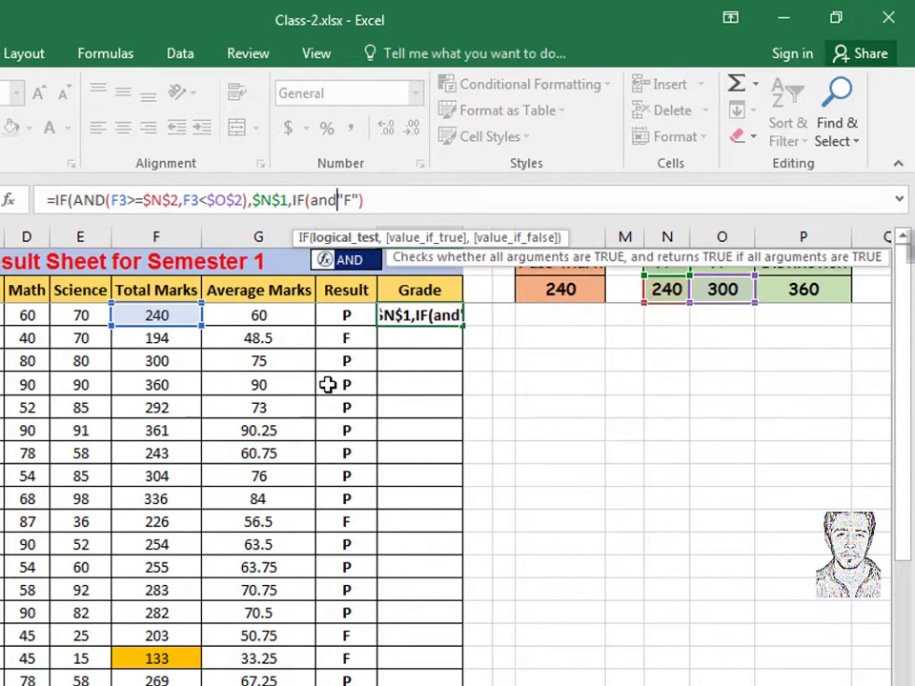
key("Tab")
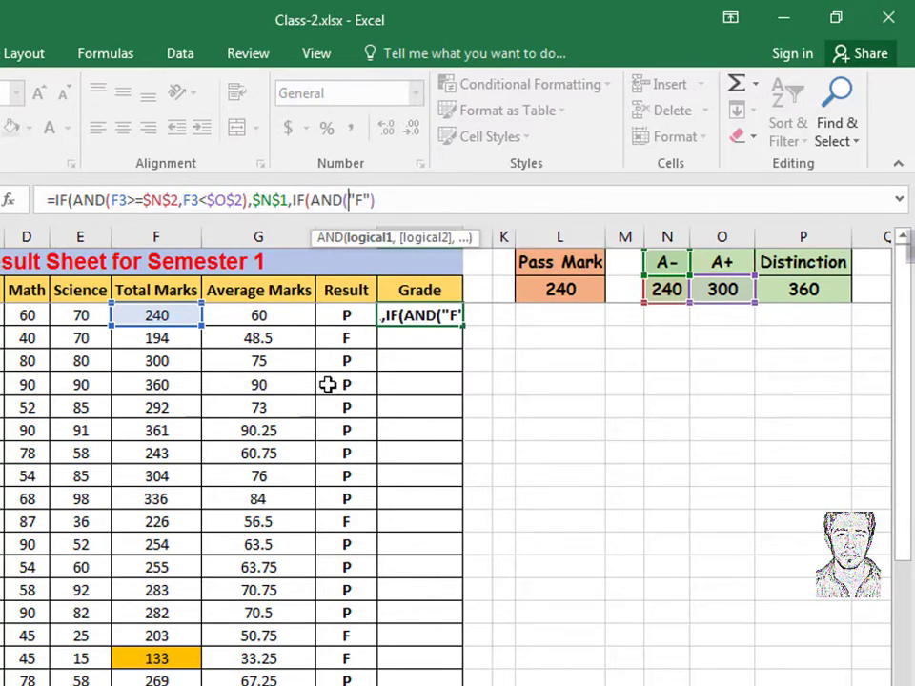
left_click(174, 320)
type(">")
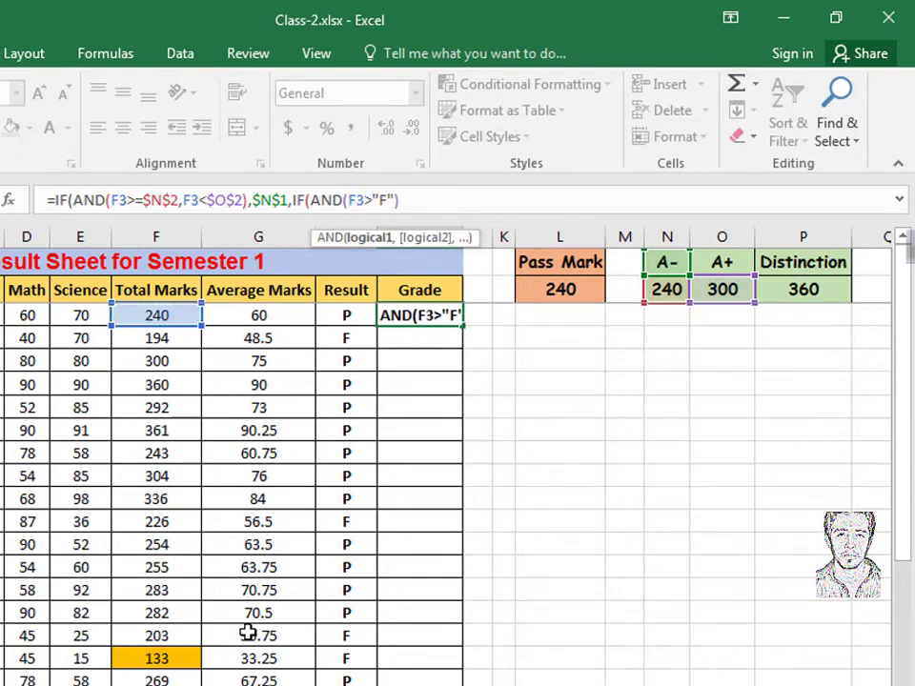
type("=")
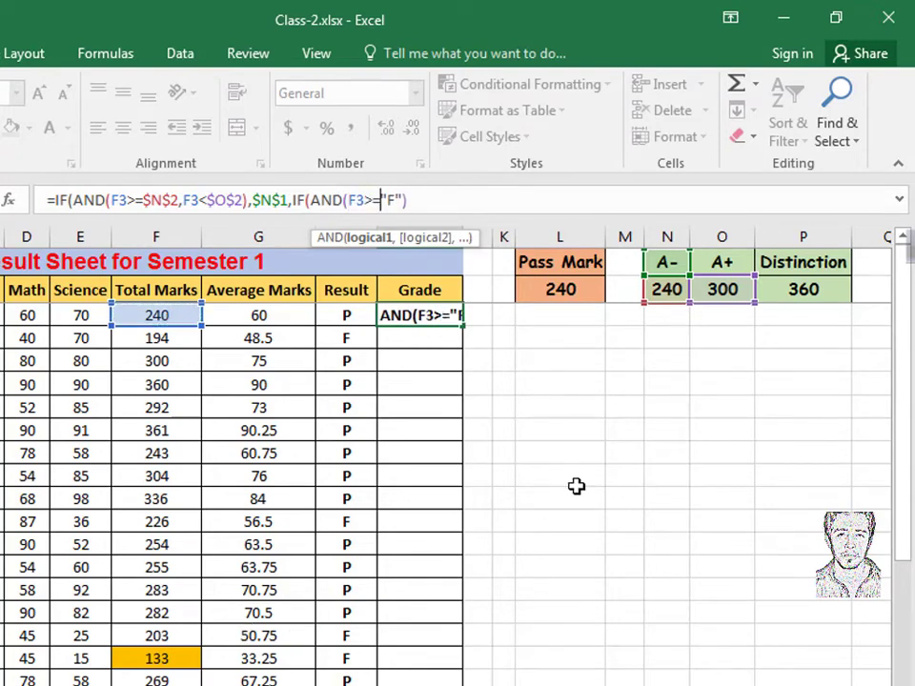
left_click(738, 292)
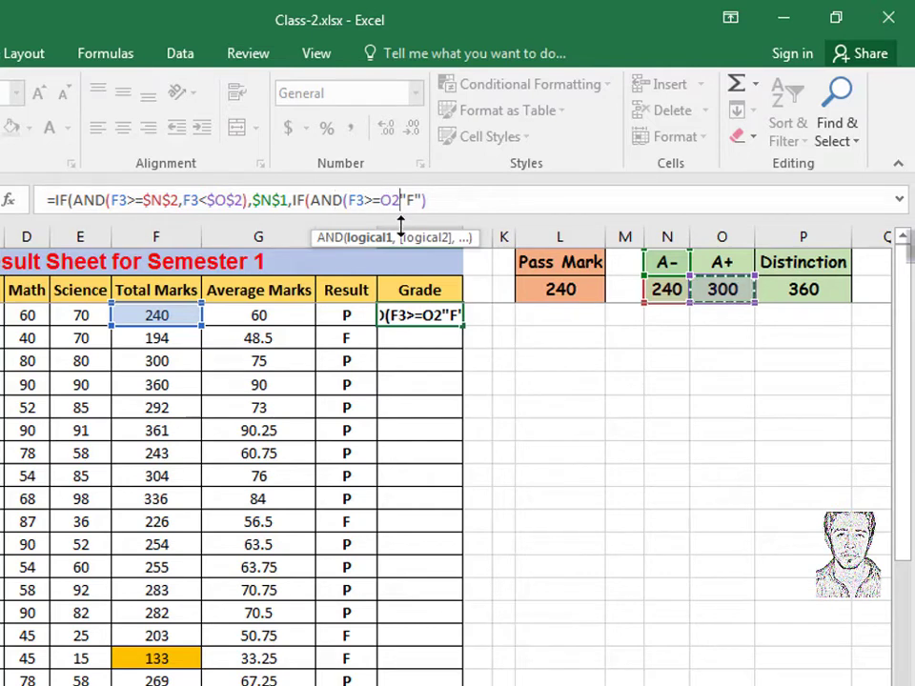
key("F4")
type(",")
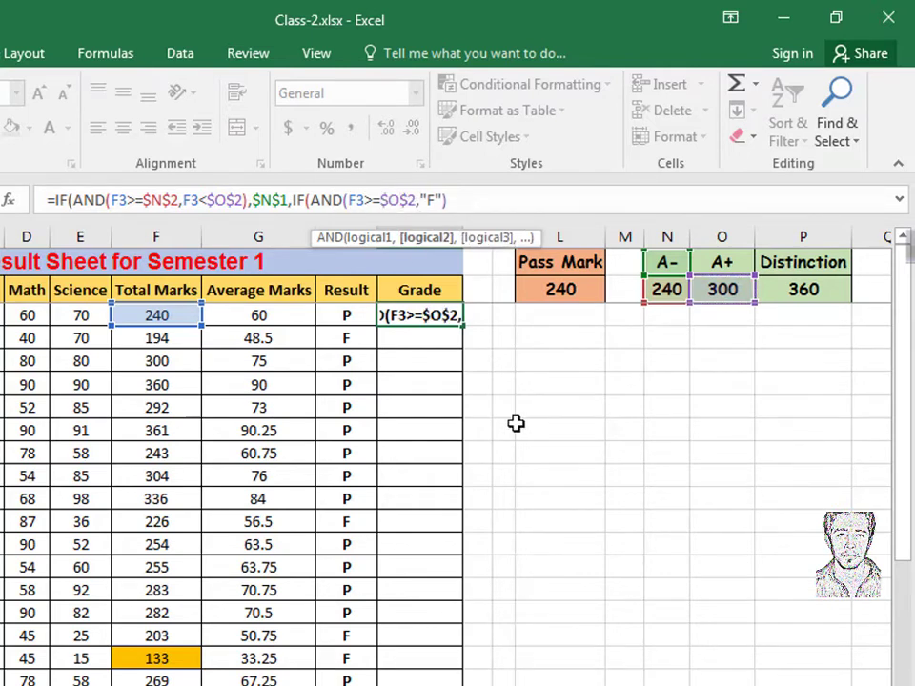
Step: Add F3<$P$2 as the upper limit, return the $O$1 A+ label, and begin a third IF
left_click(158, 316)
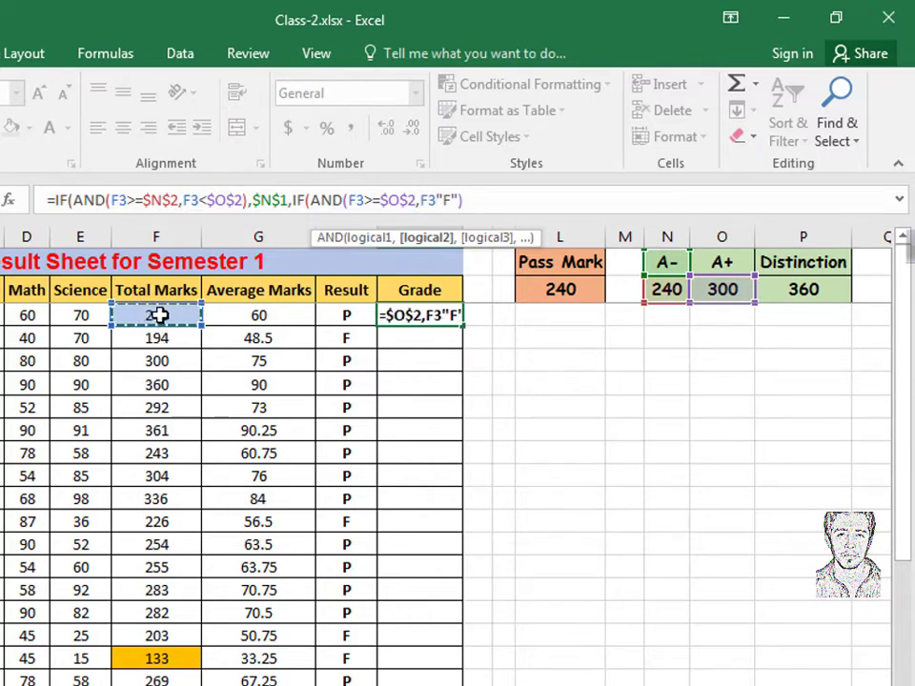
type("<")
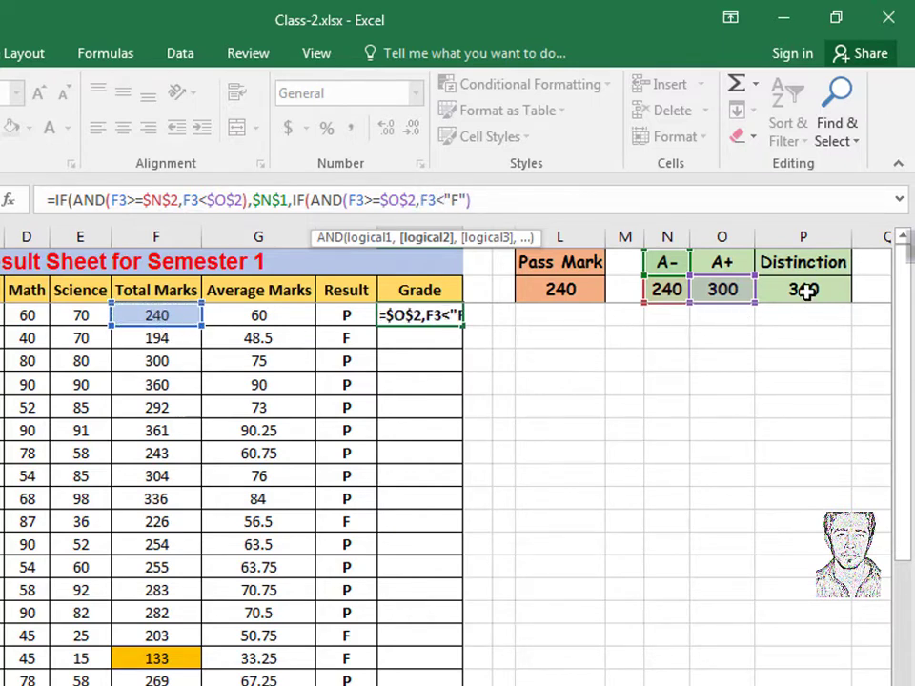
left_click(808, 291)
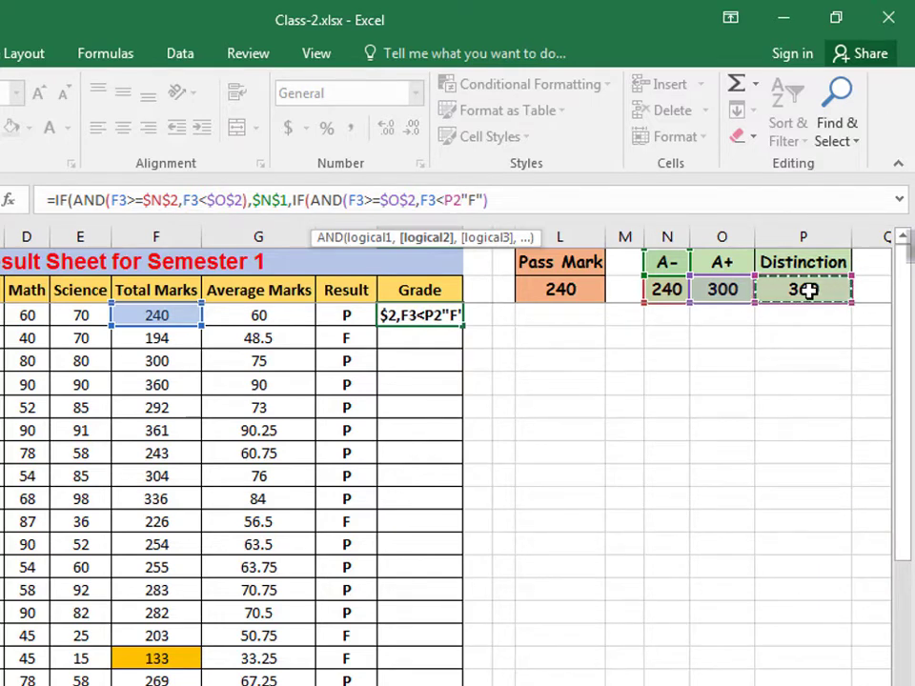
key("F4")
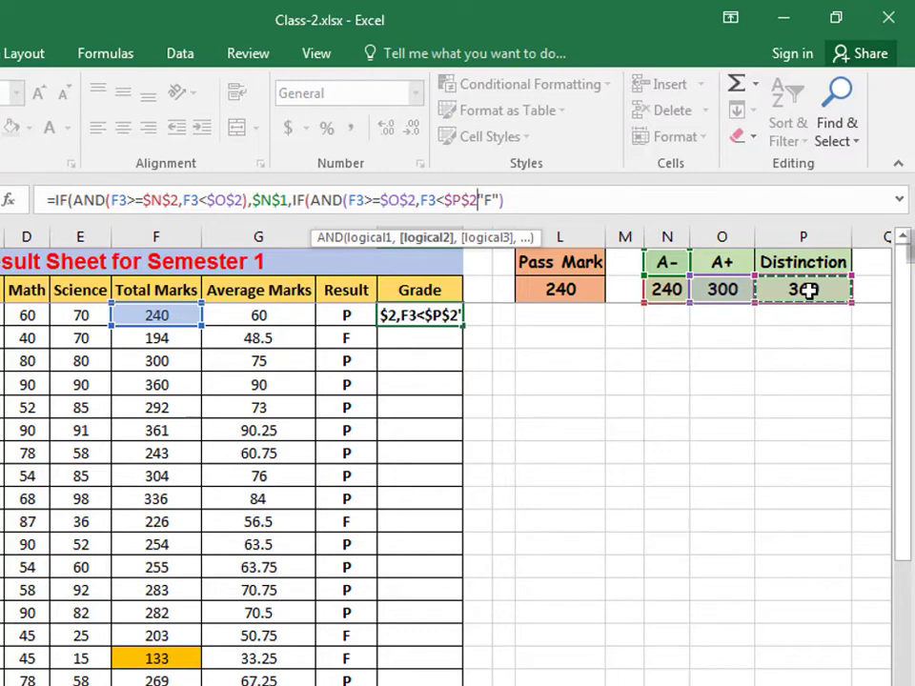
type(")")
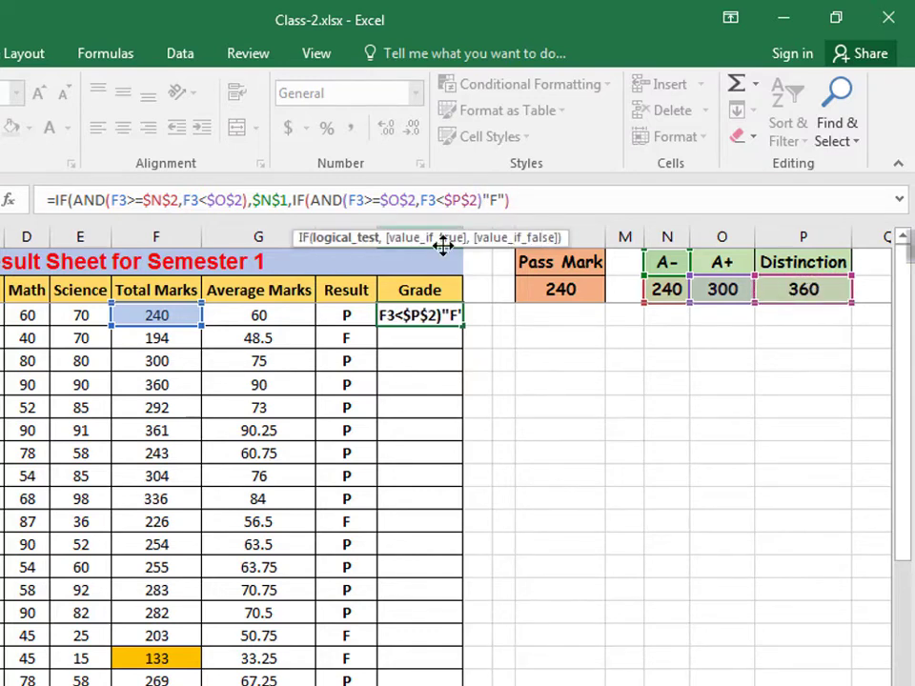
left_click(487, 200)
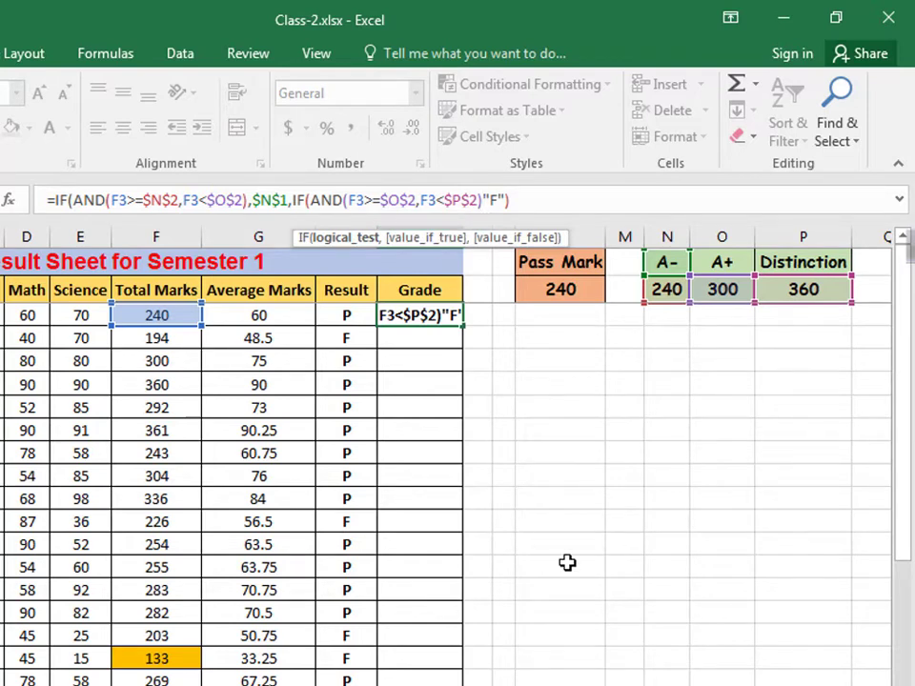
type(",")
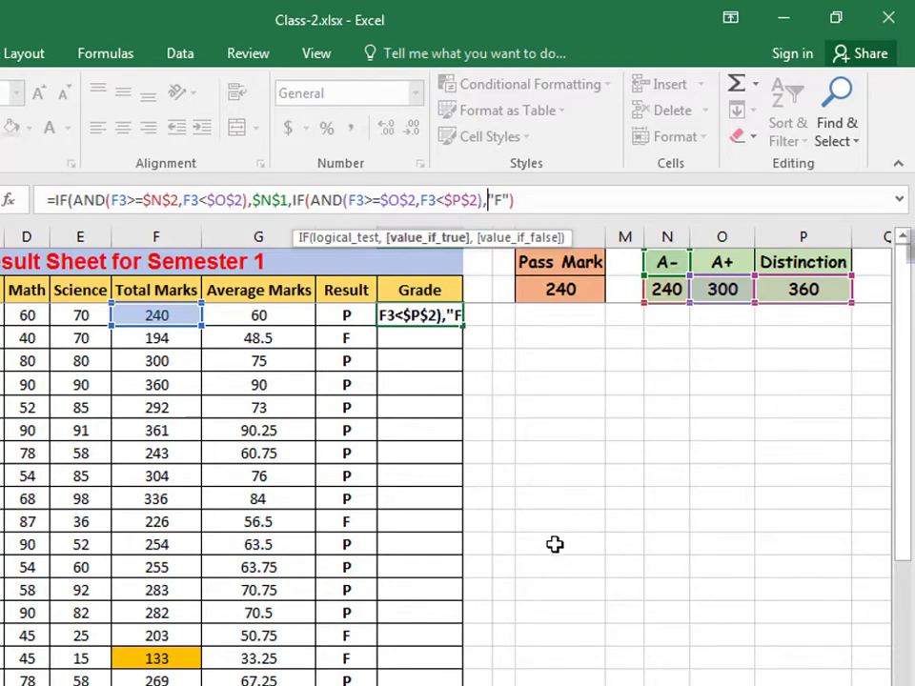
left_click(723, 264)
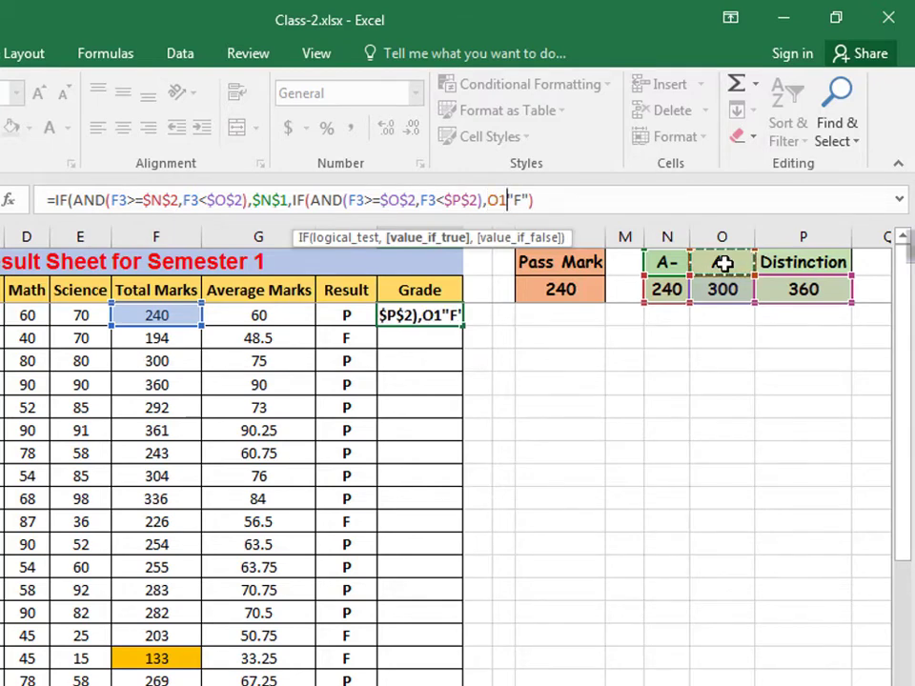
key("F4")
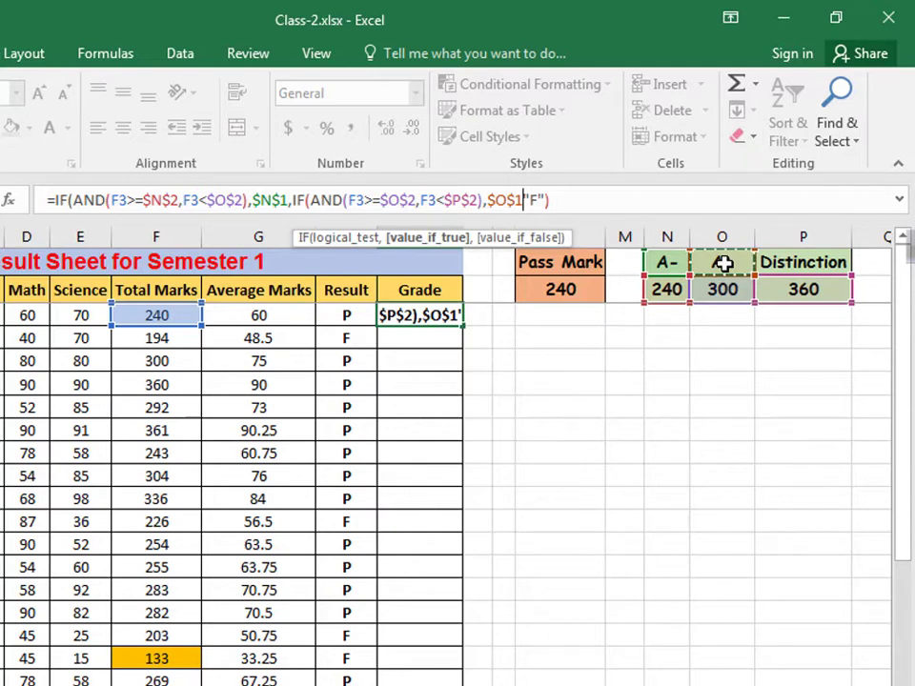
type(",")
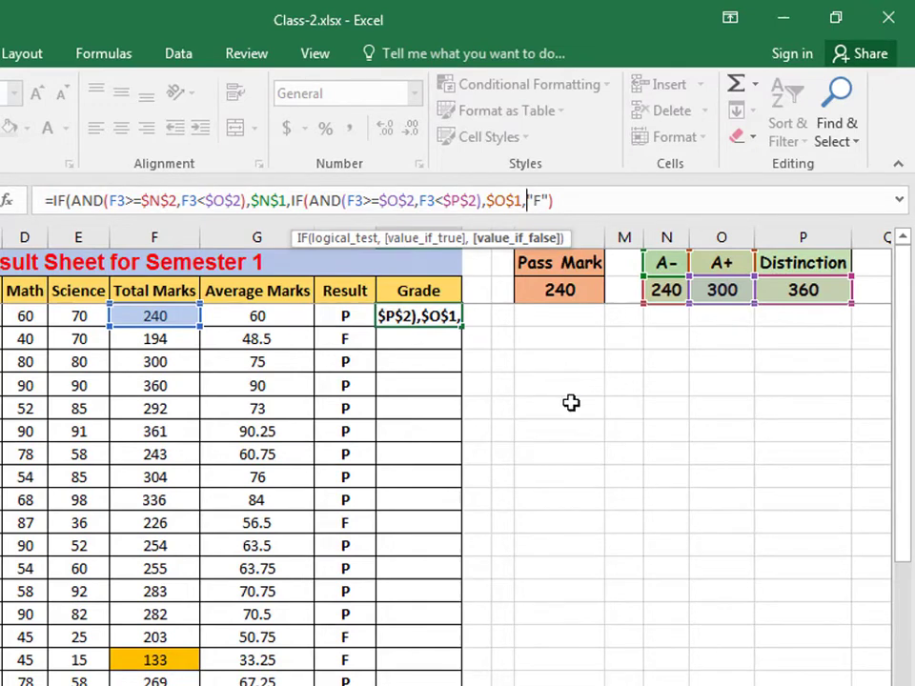
type("if")
key("Tab")
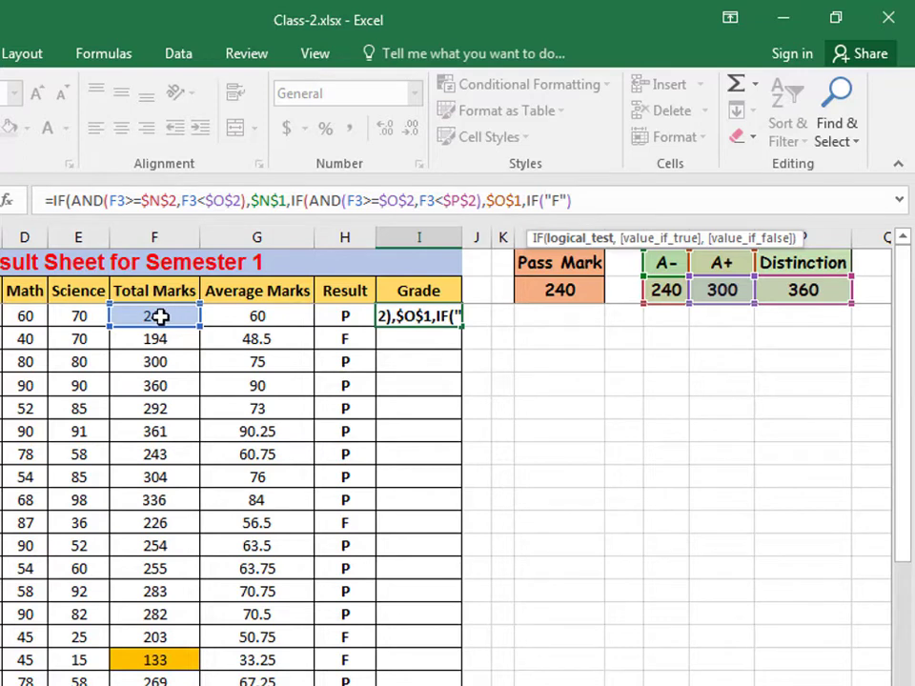
Step: Complete the third test as IF(F3>=$P$2,$P$1,"F") and close all parentheses
left_click(160, 318)
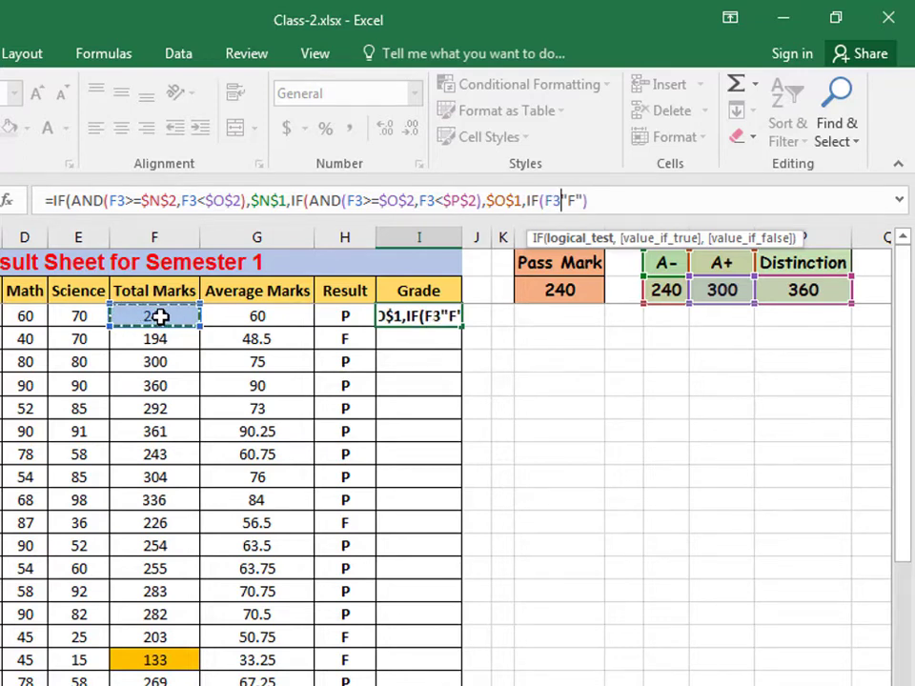
type(">")
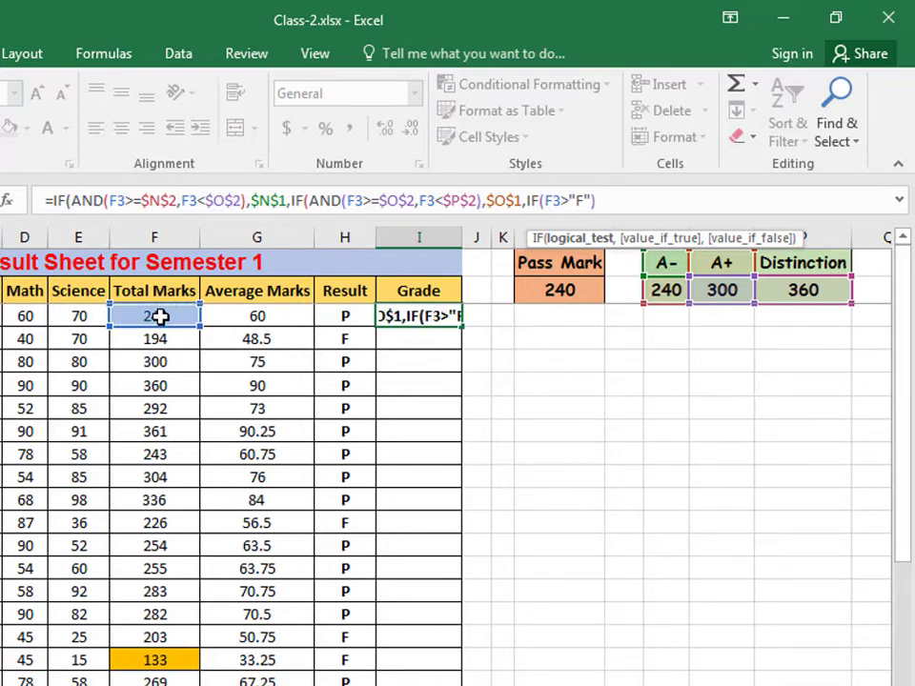
type("=")
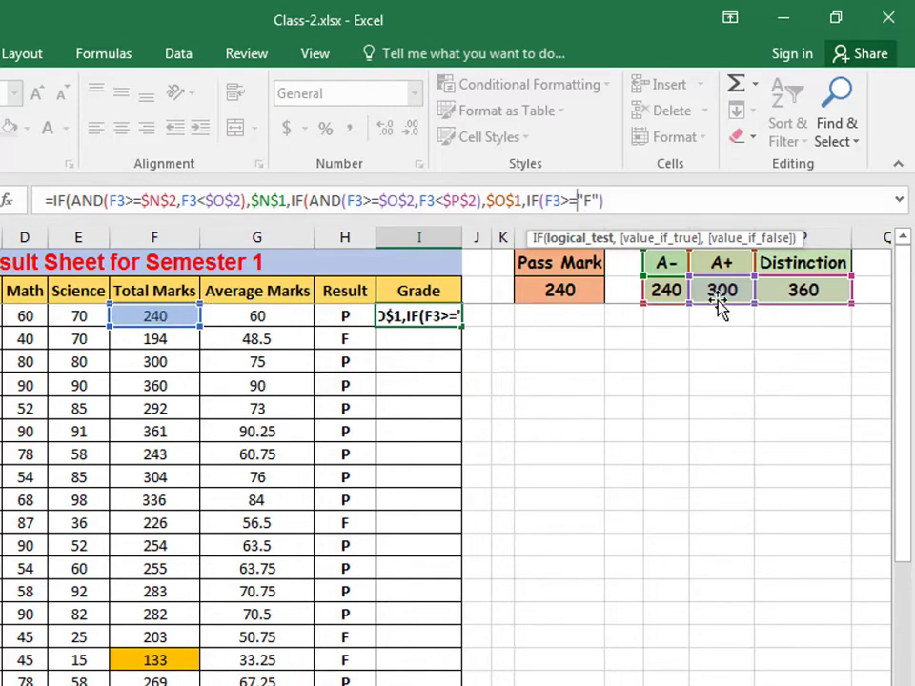
left_click(803, 290)
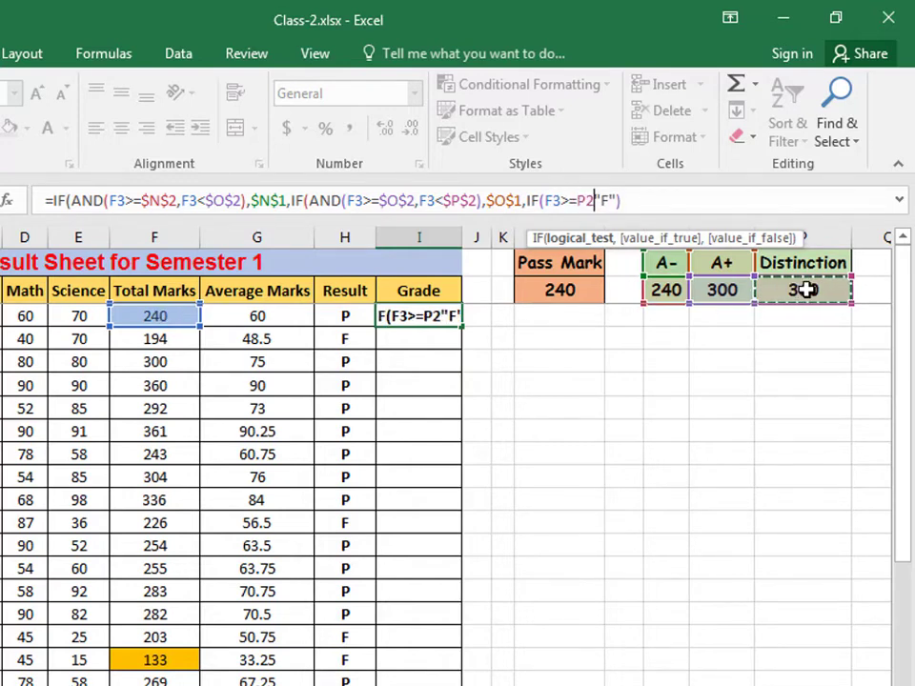
key("F4")
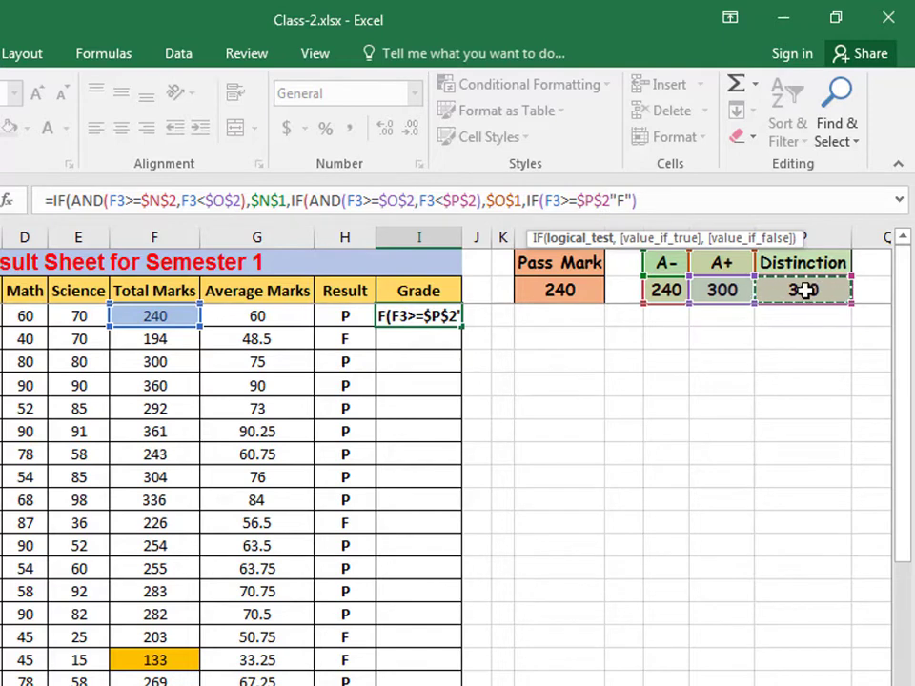
type(",")
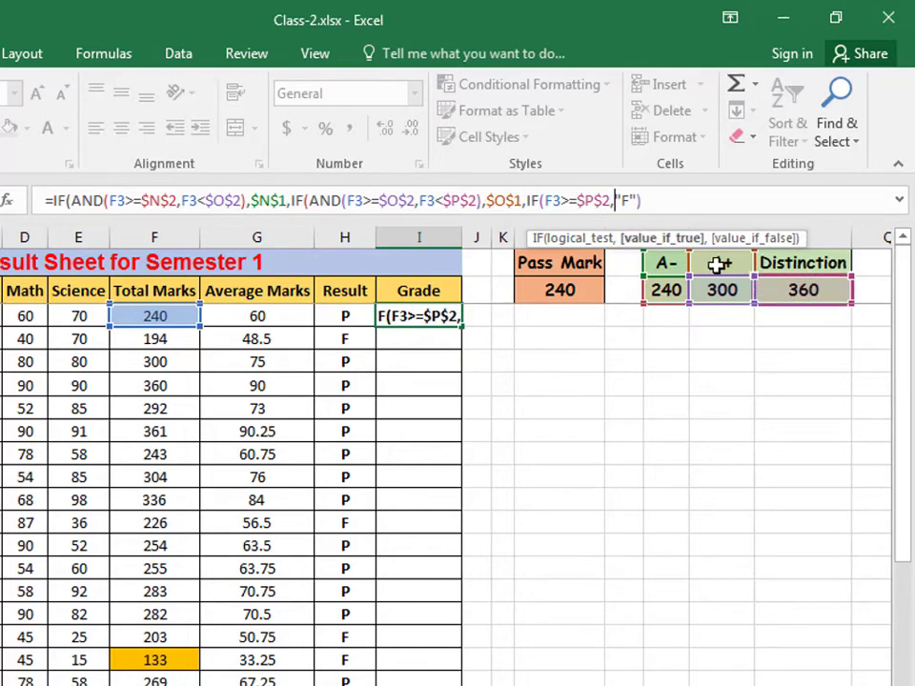
left_click(804, 268)
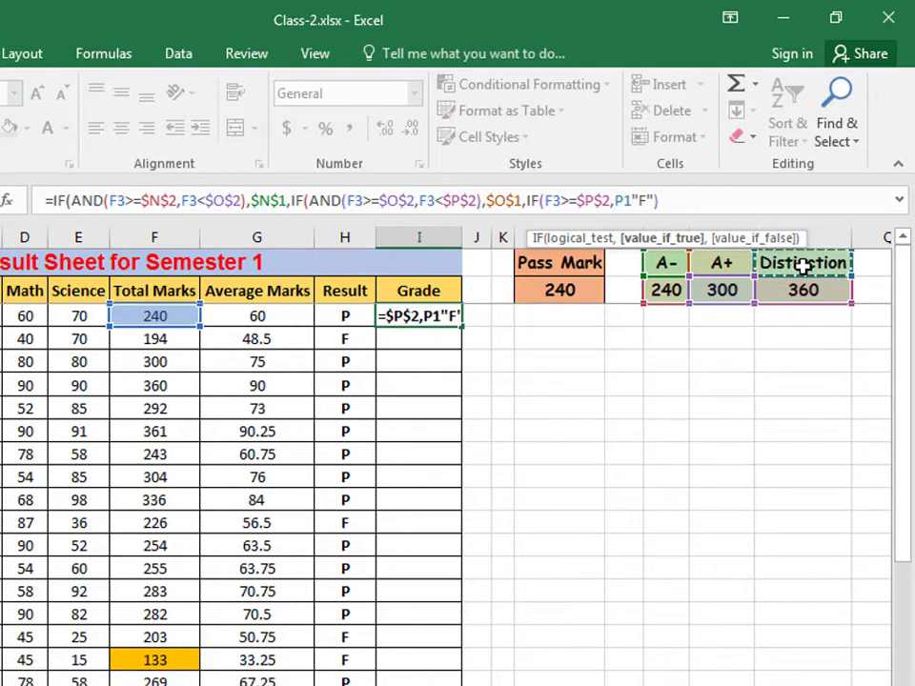
key("F4")
type(",\"F\"")
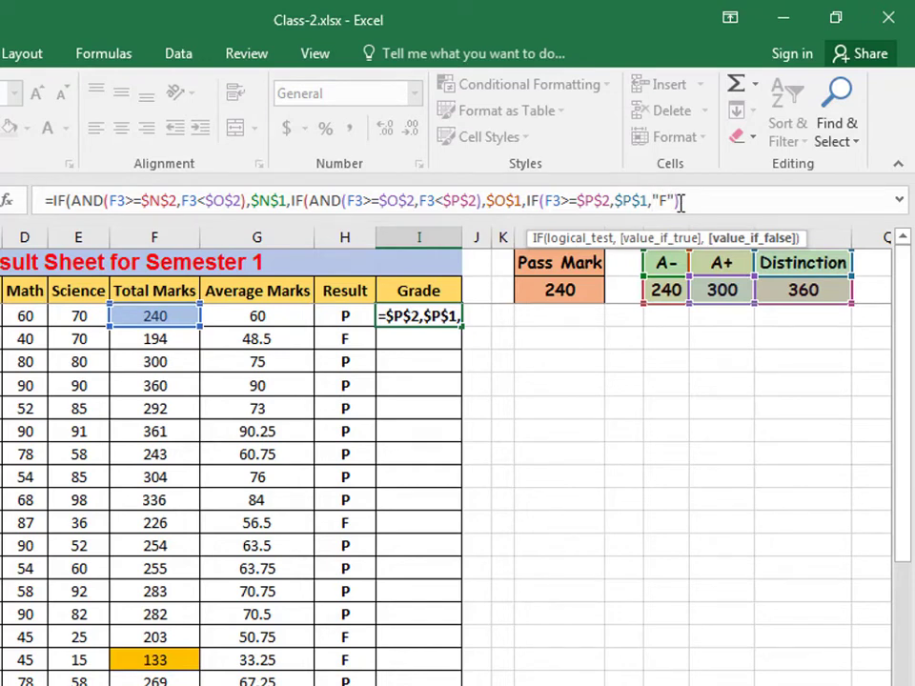
type(")")
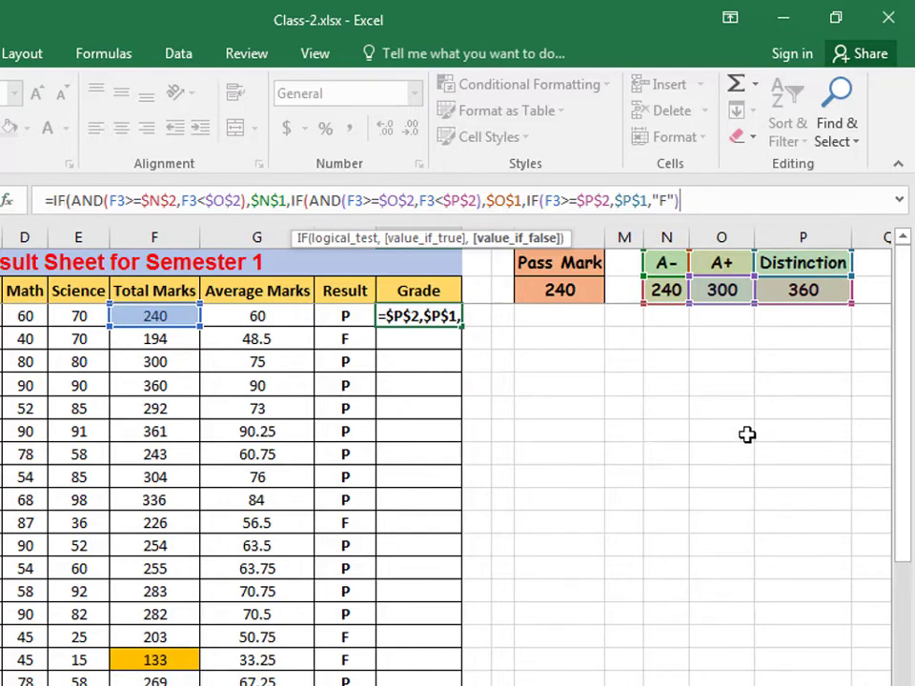
type("))")
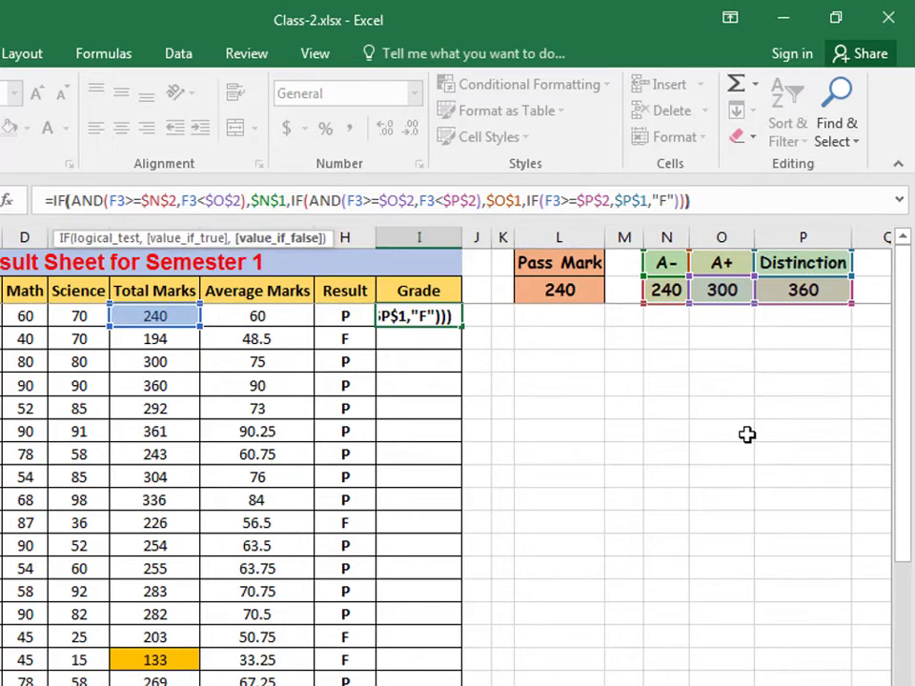
Step: Commit I3's nested-IF grade formula and fill it down to I30
key("Return")
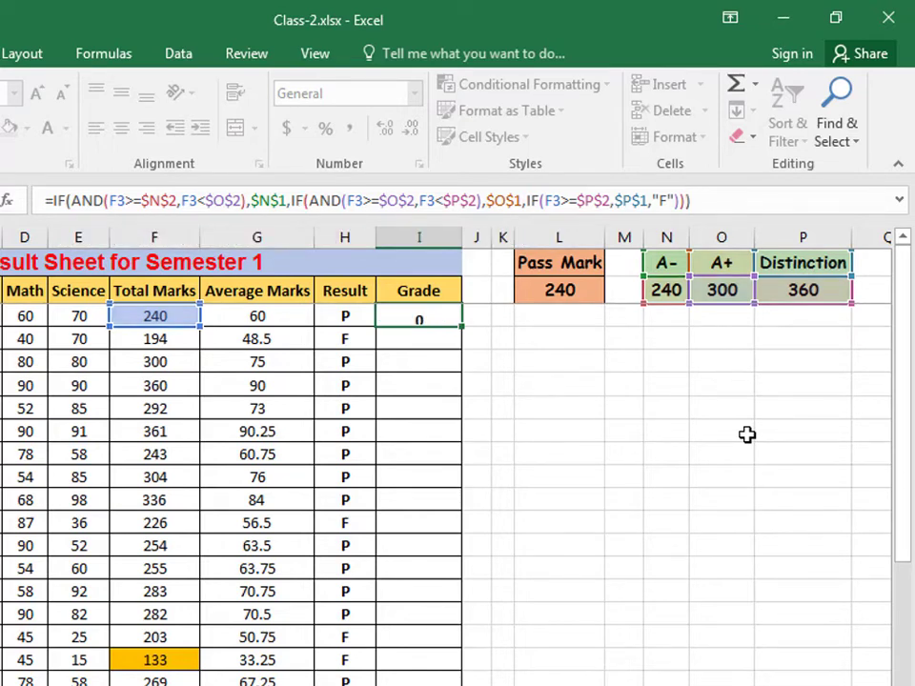
left_click(432, 315)
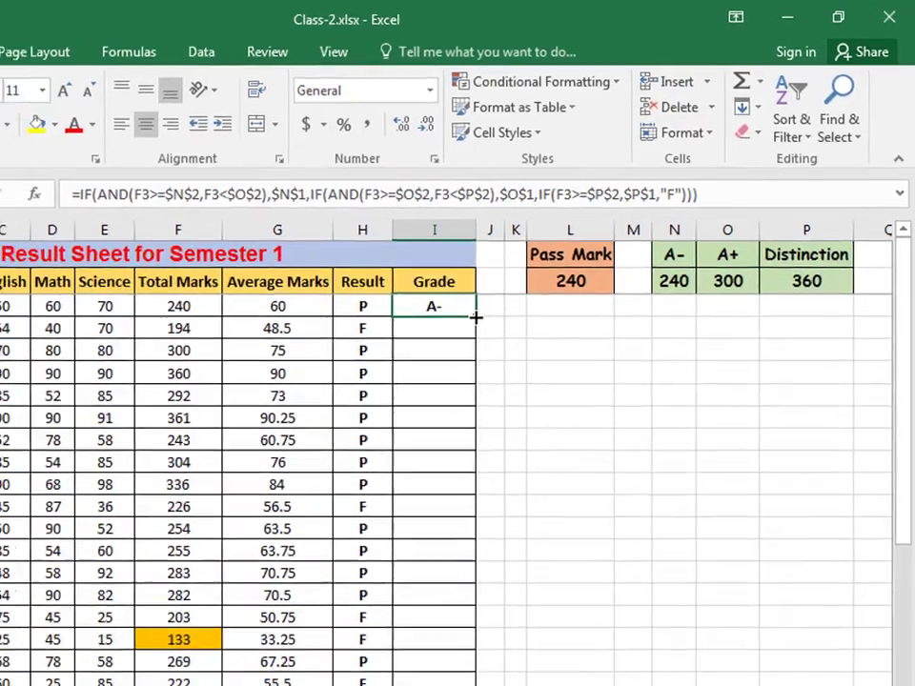
mouse_move(462, 327)
left_mouse_down()
mouse_move(550, 626)
mouse_move(553, 597)
left_mouse_up()
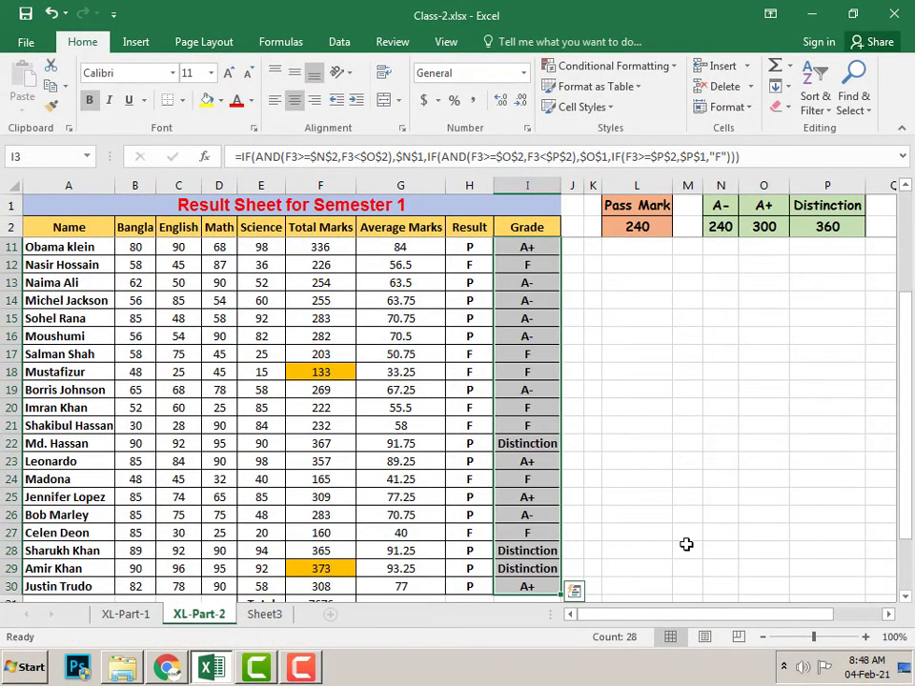
scroll(676, 530, "up", 3)
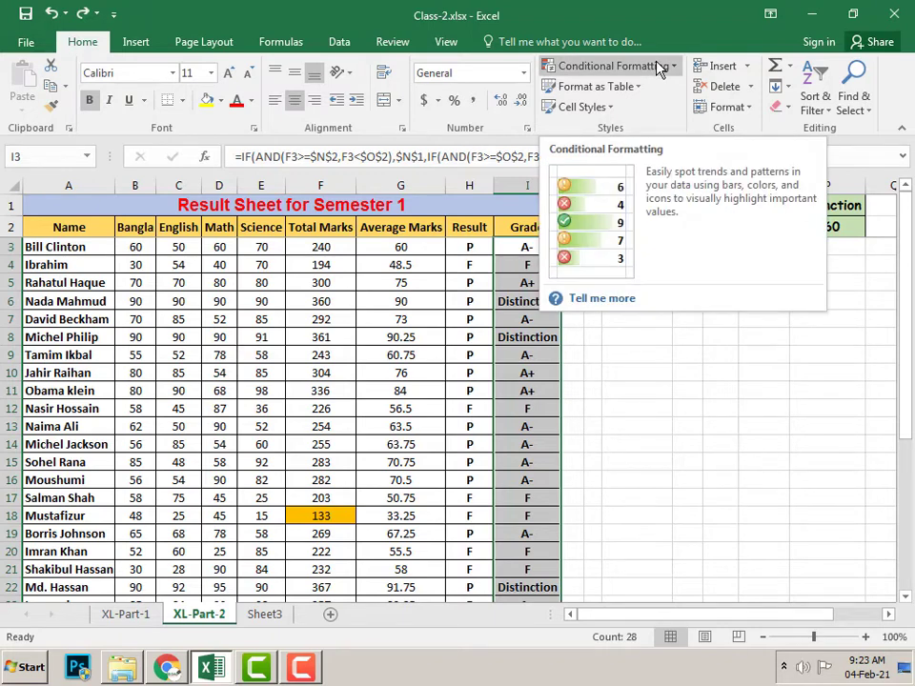
Step: Apply a Green - Yellow - Red Color Scale to the Bangla marks in column B
left_click(134, 184)
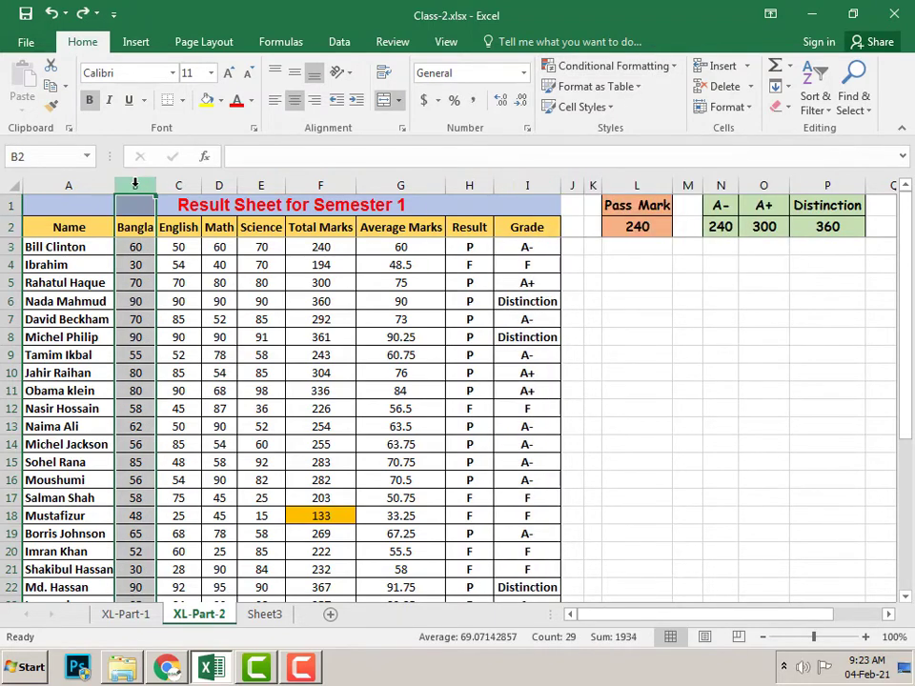
left_click(672, 67)
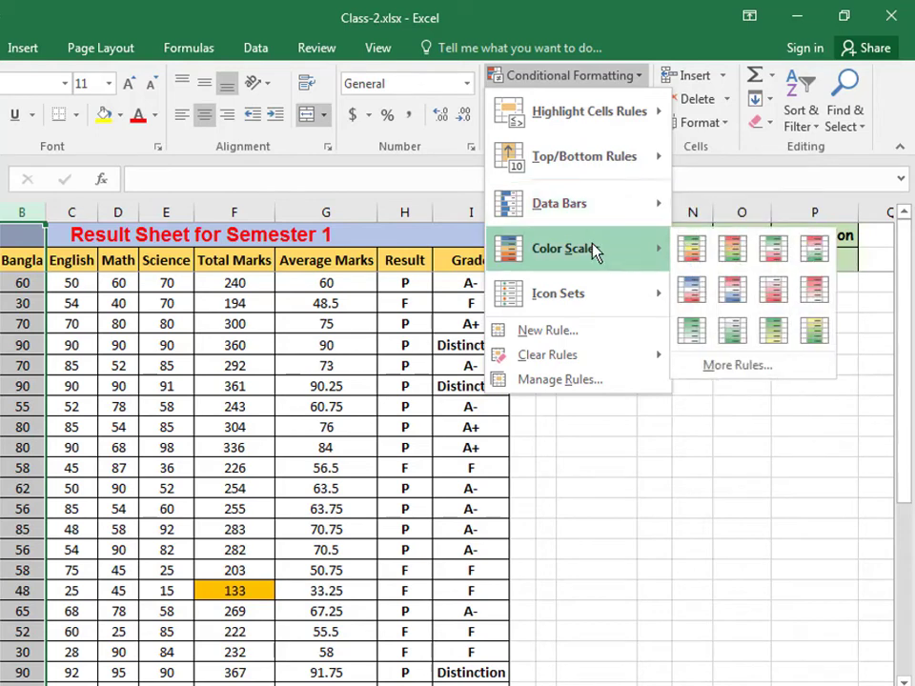
mouse_move(567, 248)
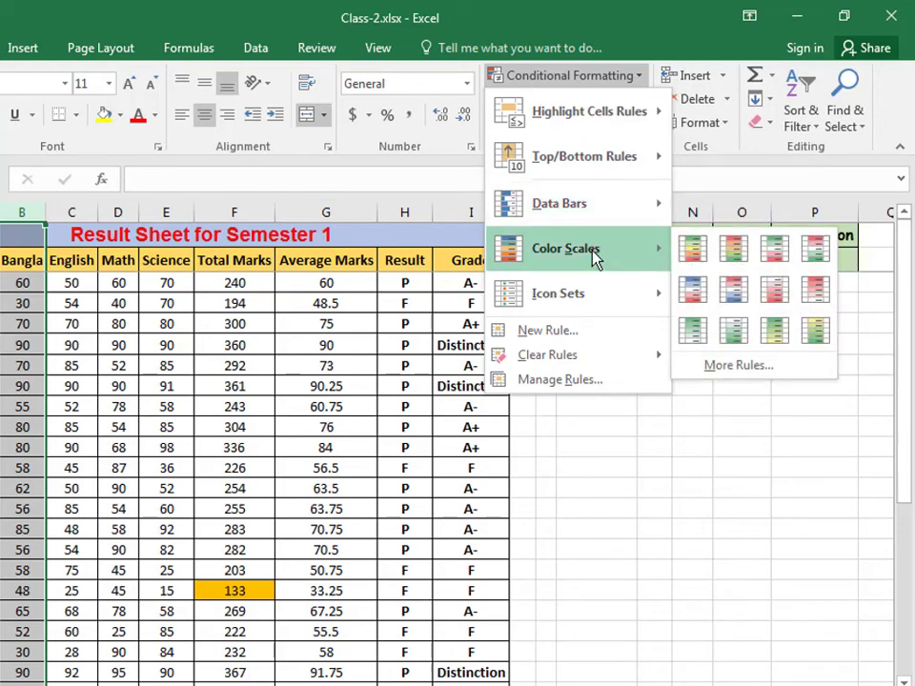
left_click(693, 249)
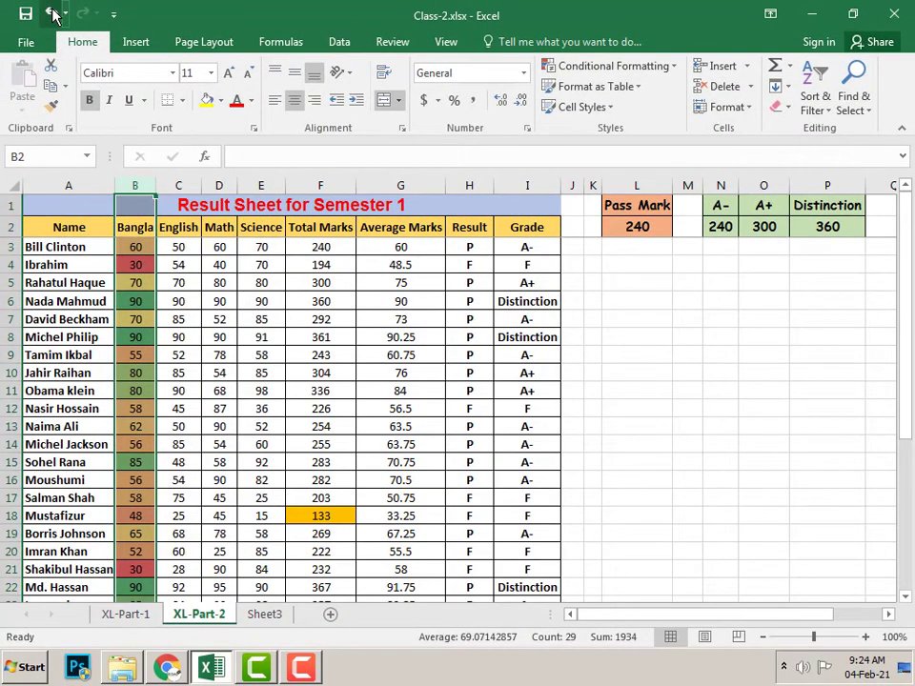
Step: Undo the column B colour scale and start a new conditional formatting rule for Result column H
left_click(53, 13)
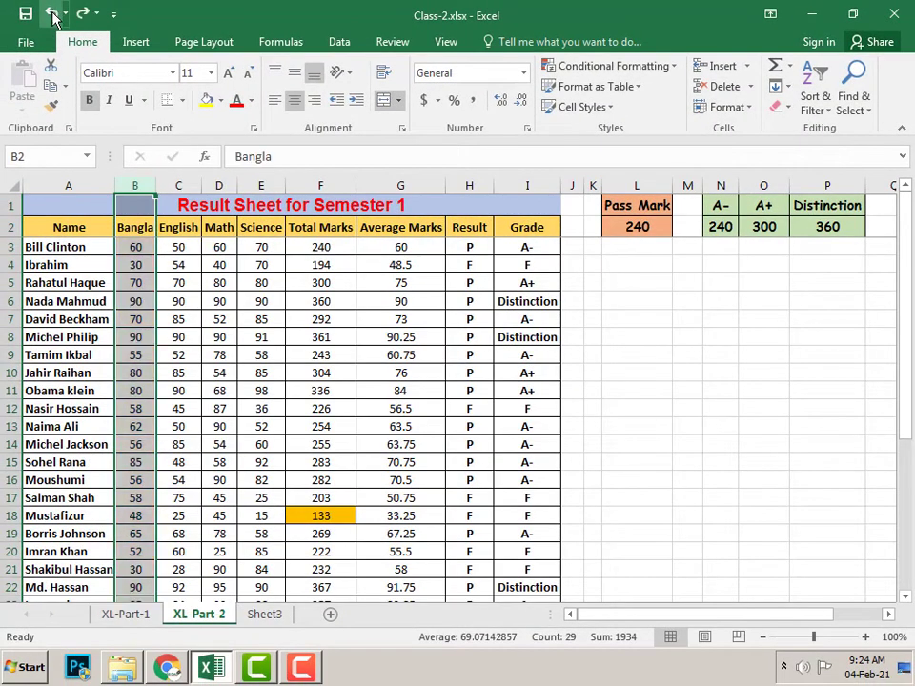
left_click(469, 184)
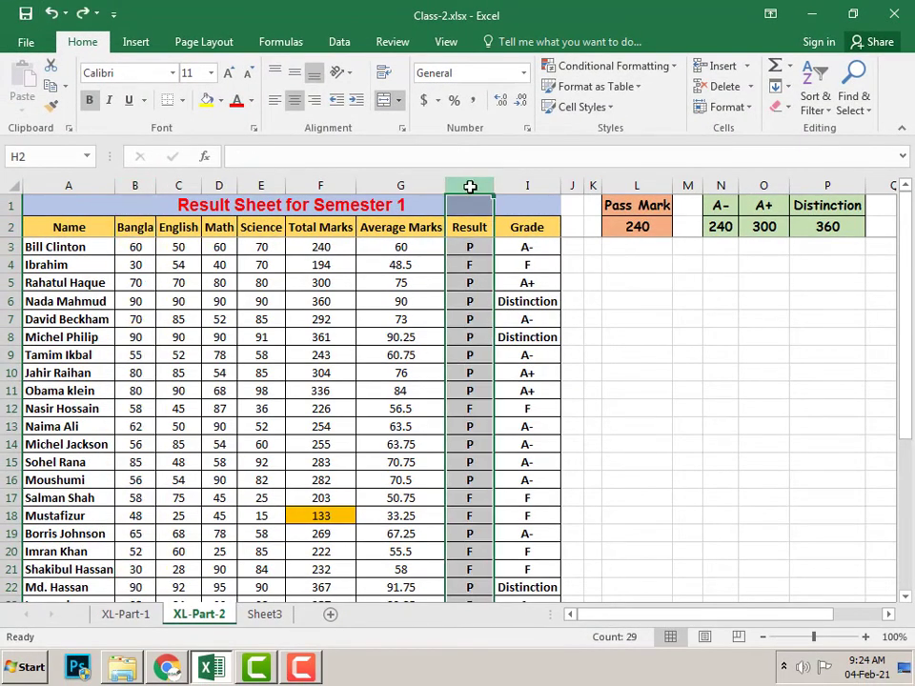
left_click(672, 67)
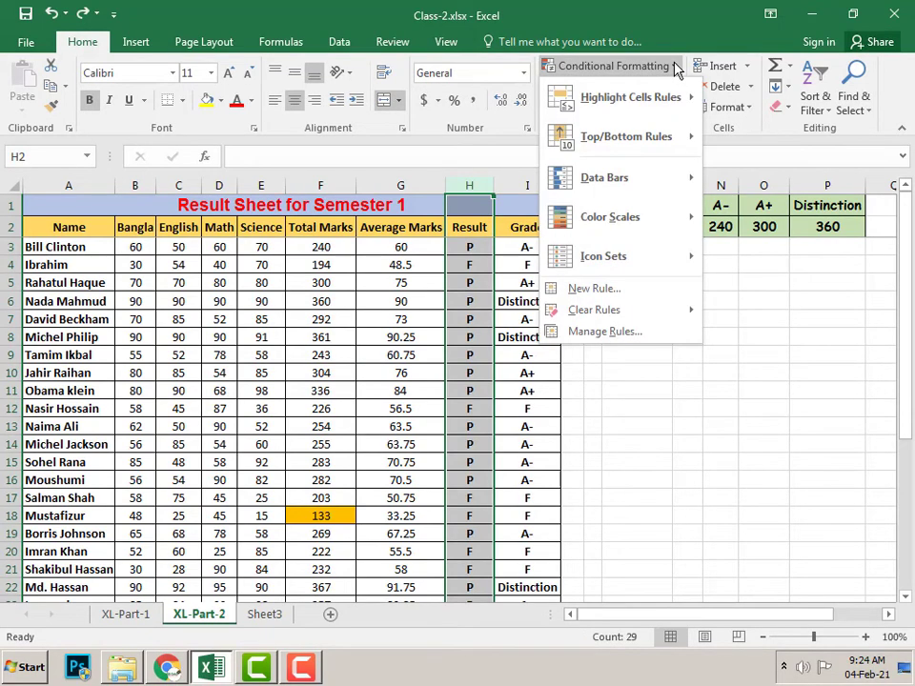
left_click(644, 288)
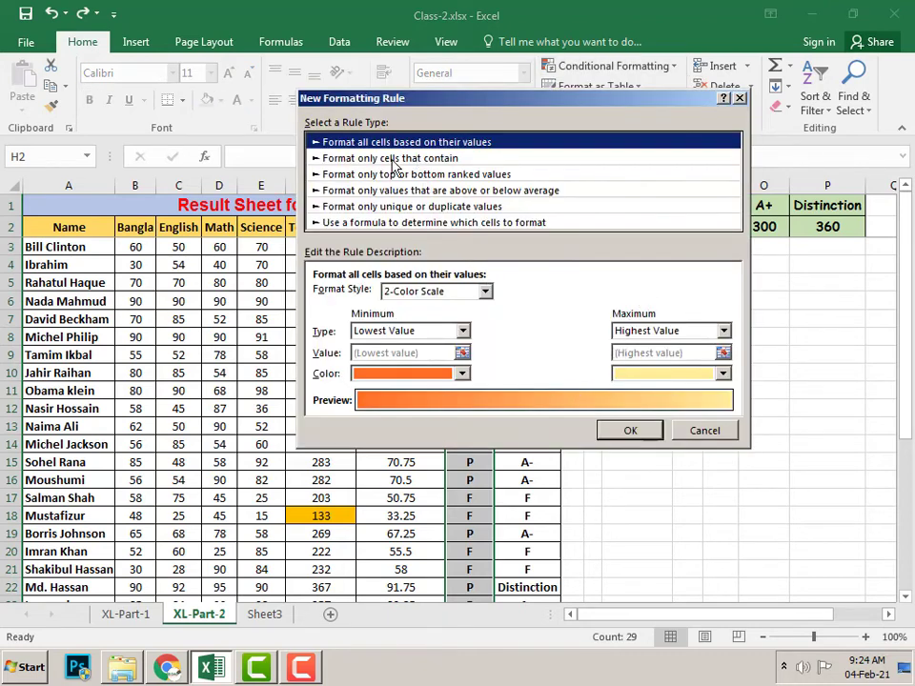
Step: Set the rule to format only cells whose specific text contains 'F'
left_click(428, 160)
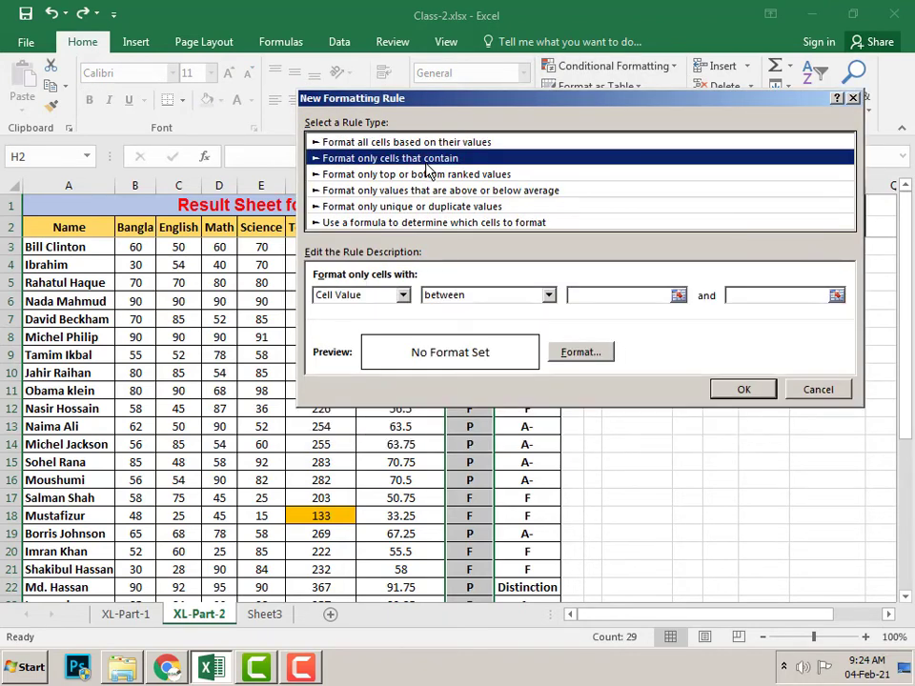
left_click_drag(549, 113, 694, 53)
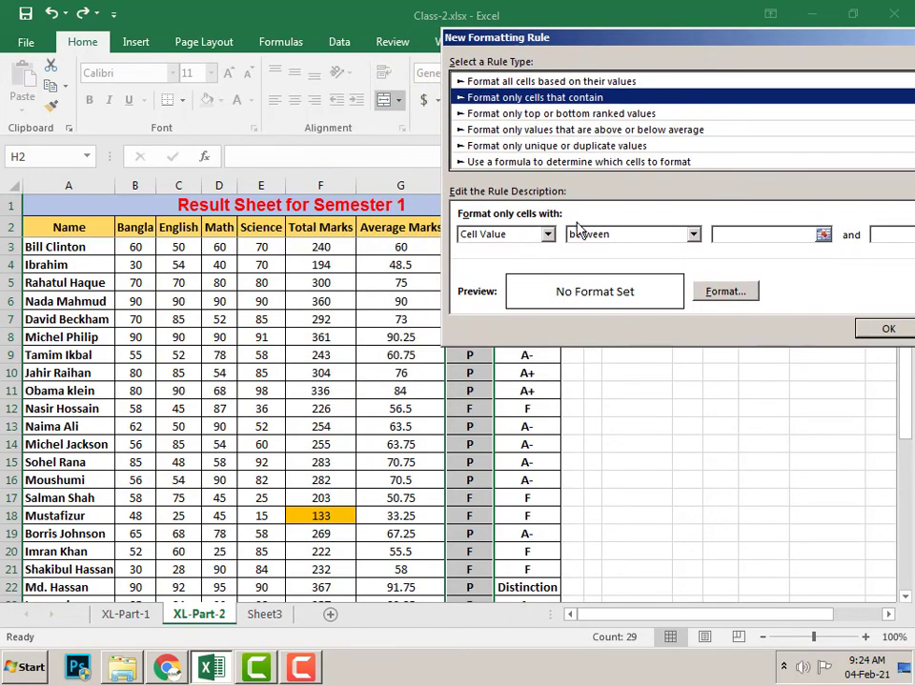
left_click(550, 234)
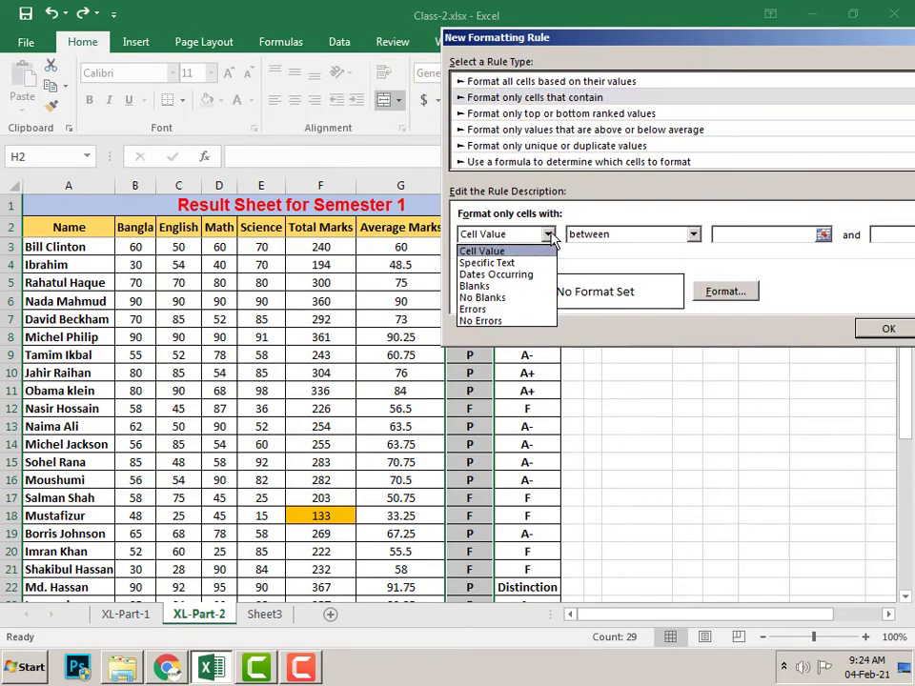
left_click(516, 271)
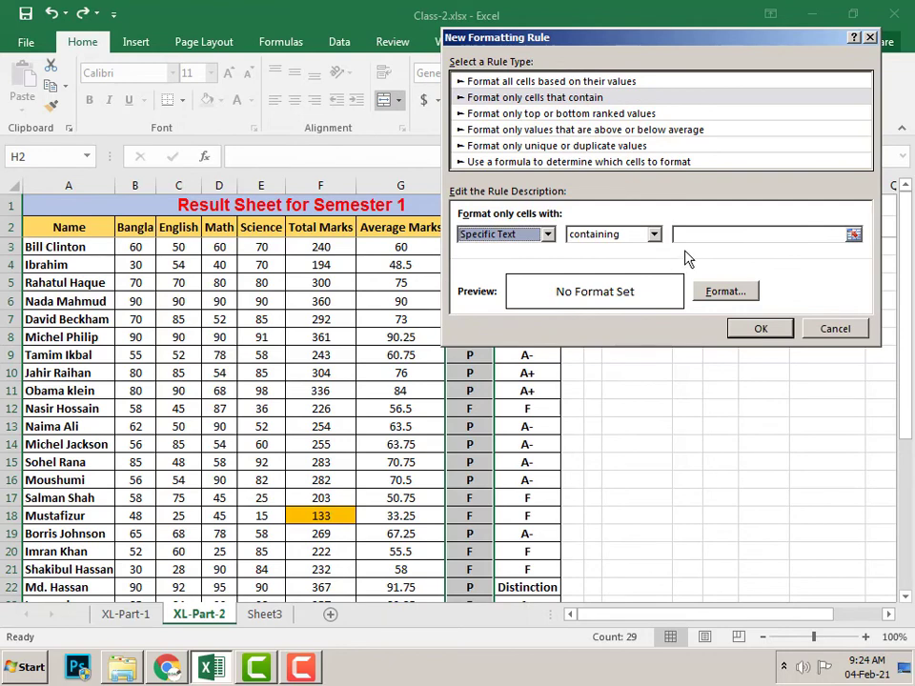
left_click(653, 235)
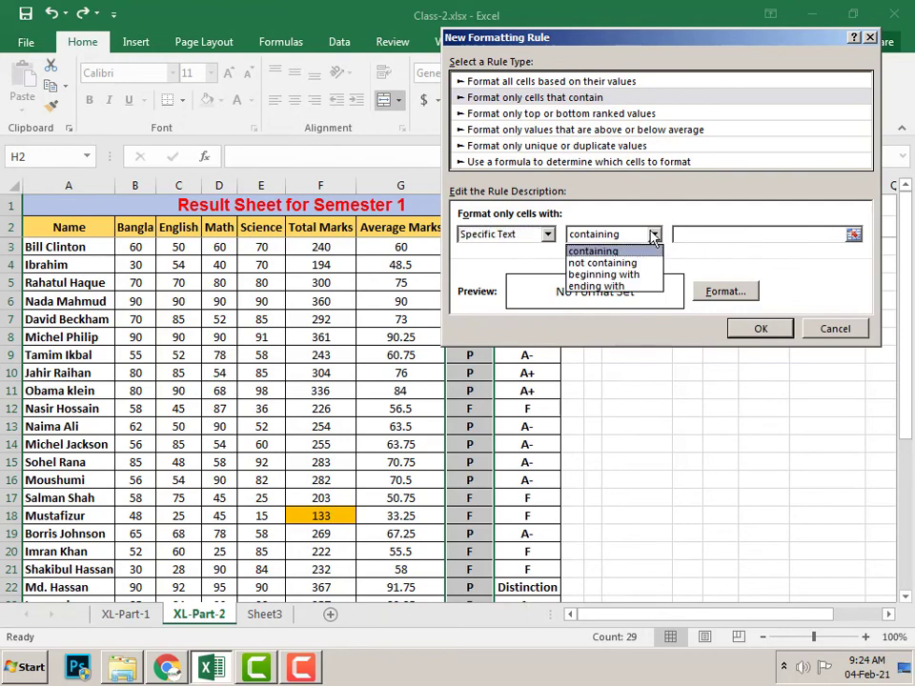
left_click(654, 234)
left_click(684, 236)
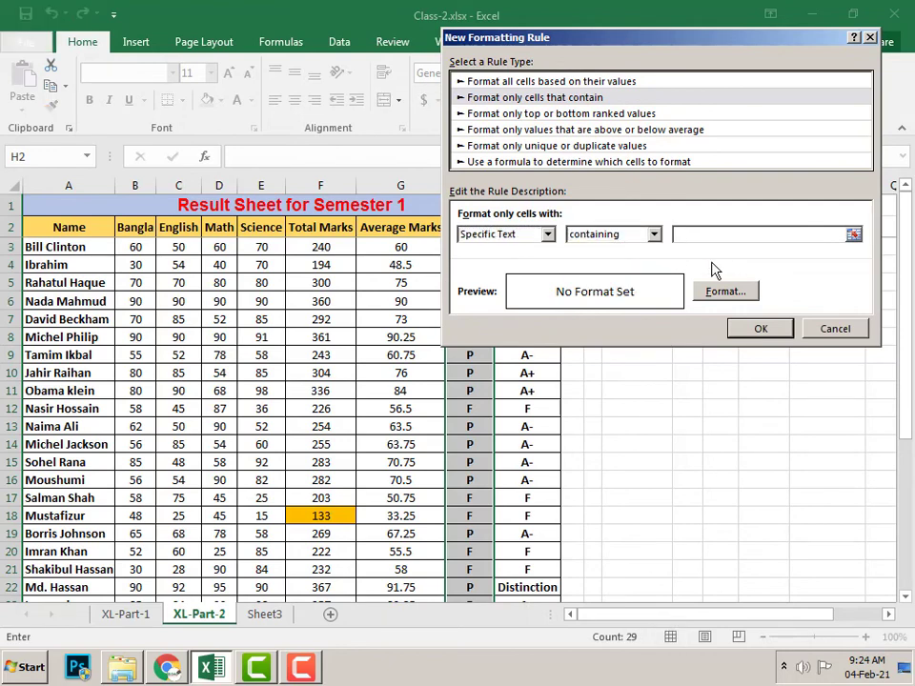
type("F")
Step: Give the rule a red fill format
left_click(726, 291)
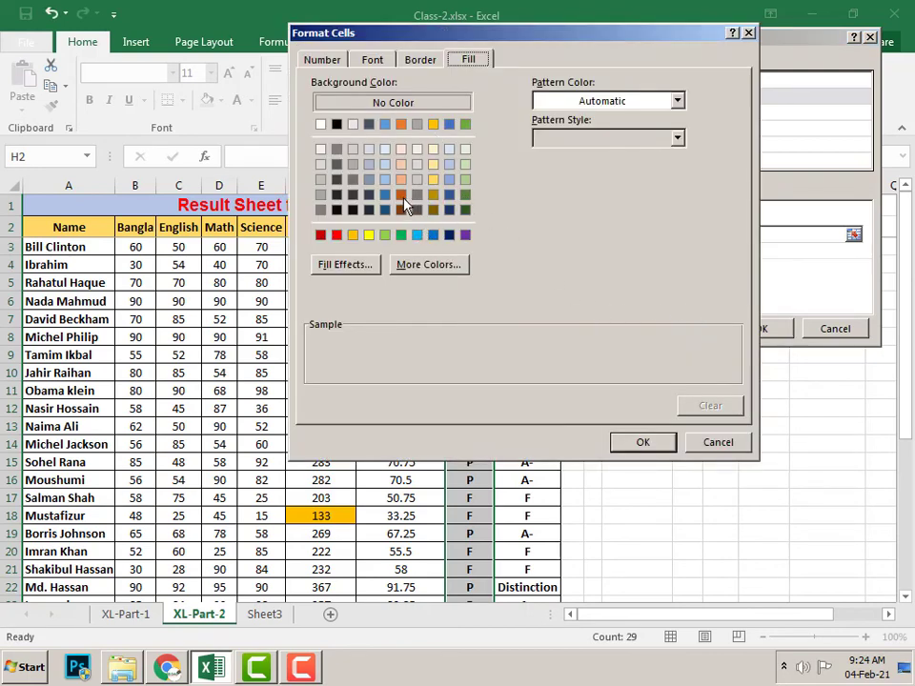
left_click(337, 235)
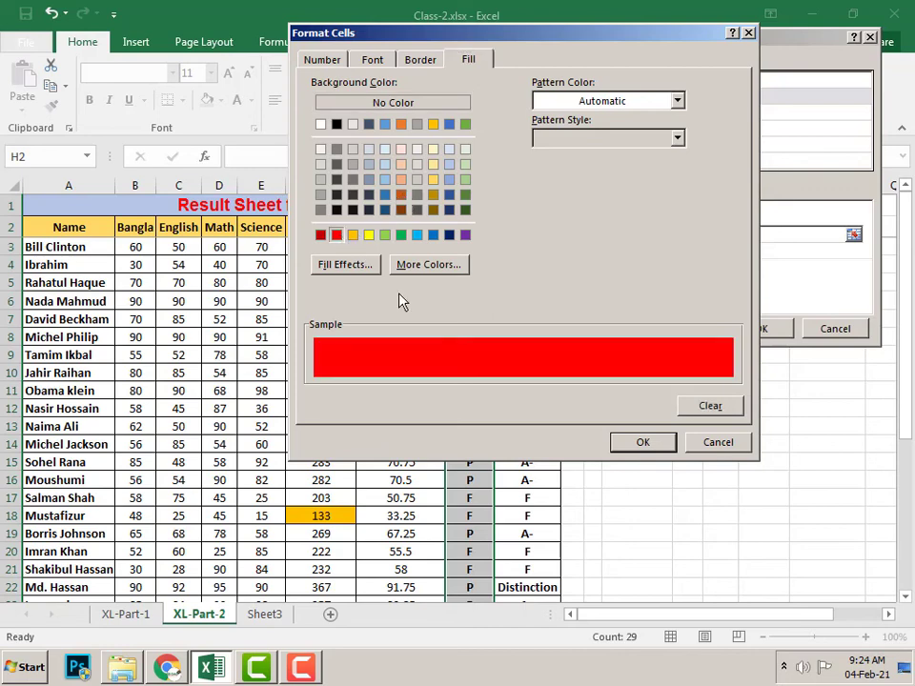
left_click(626, 444)
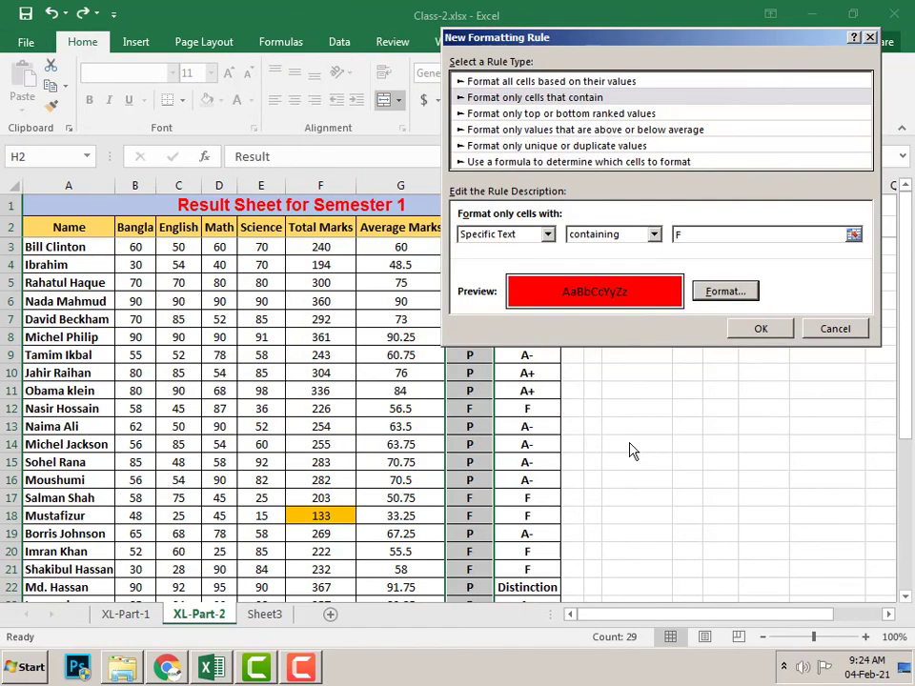
Step: Confirm the red-fill rule and scroll the sheet to check the red F cells in column H
left_click(776, 329)
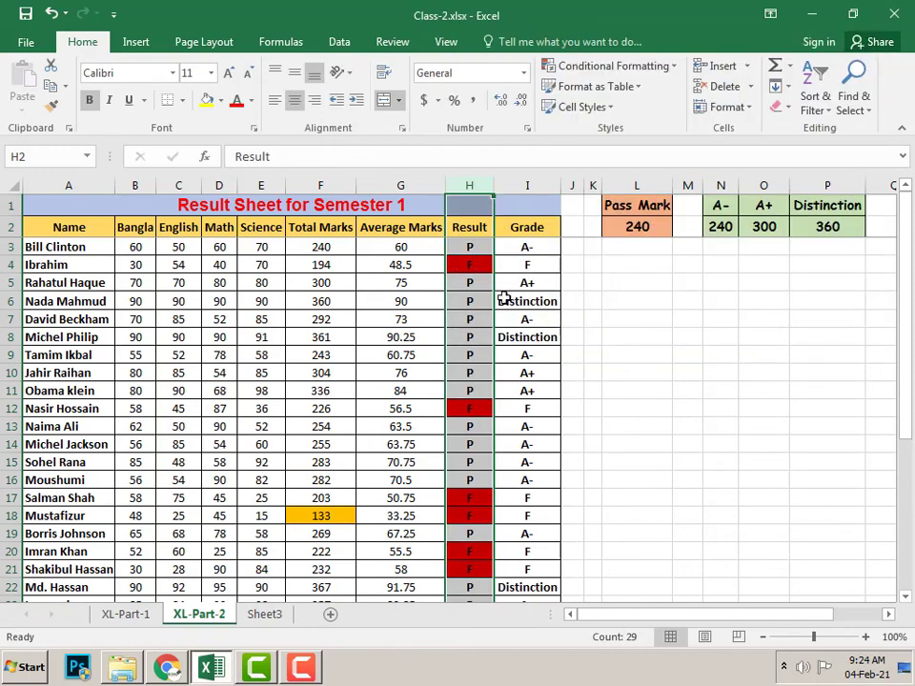
scroll(482, 315, "down", 4)
scroll(471, 333, "up", 4)
scroll(480, 343, "down", 4)
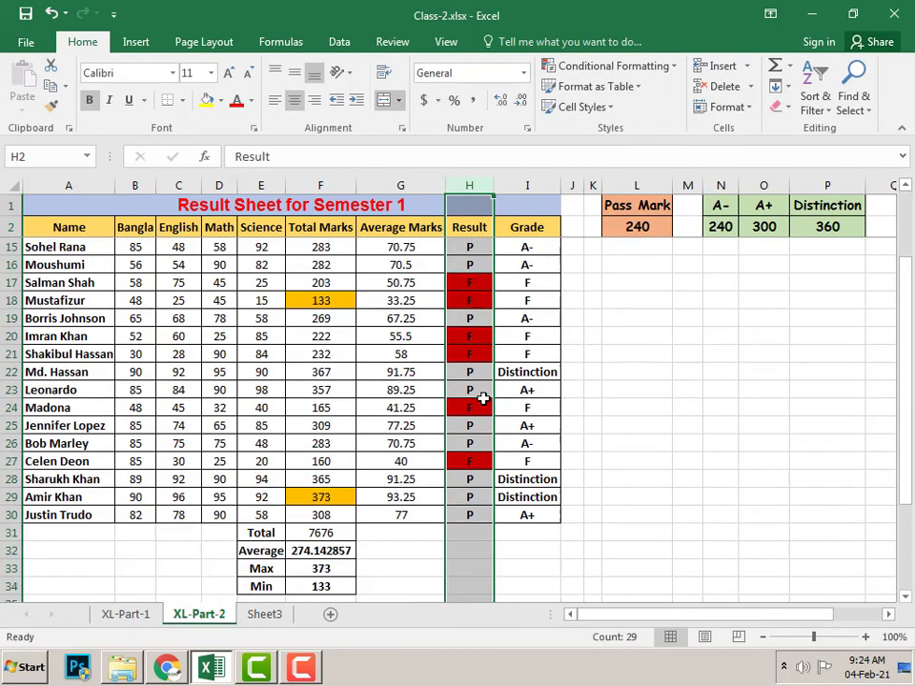
scroll(472, 433, "up", 4)
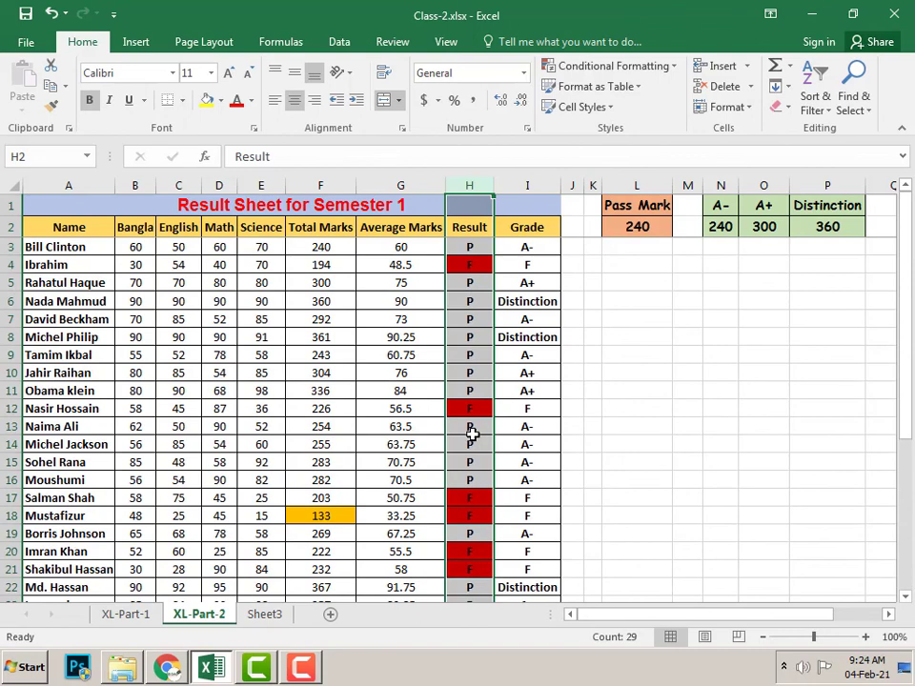